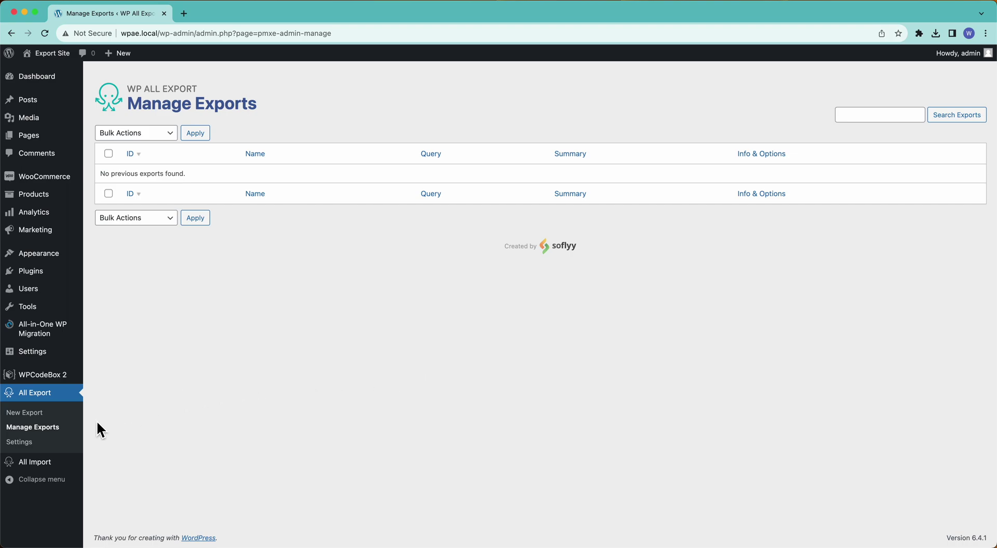
# Step: Start a new export of WooCommerce Orders, covering all 5758 orders
pyautogui.click(35, 414)
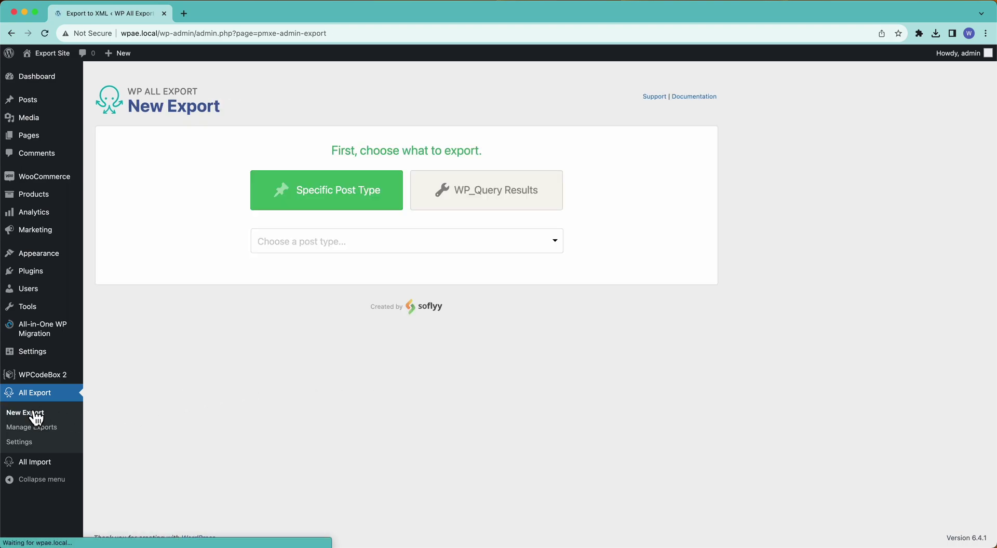
pyautogui.click(390, 247)
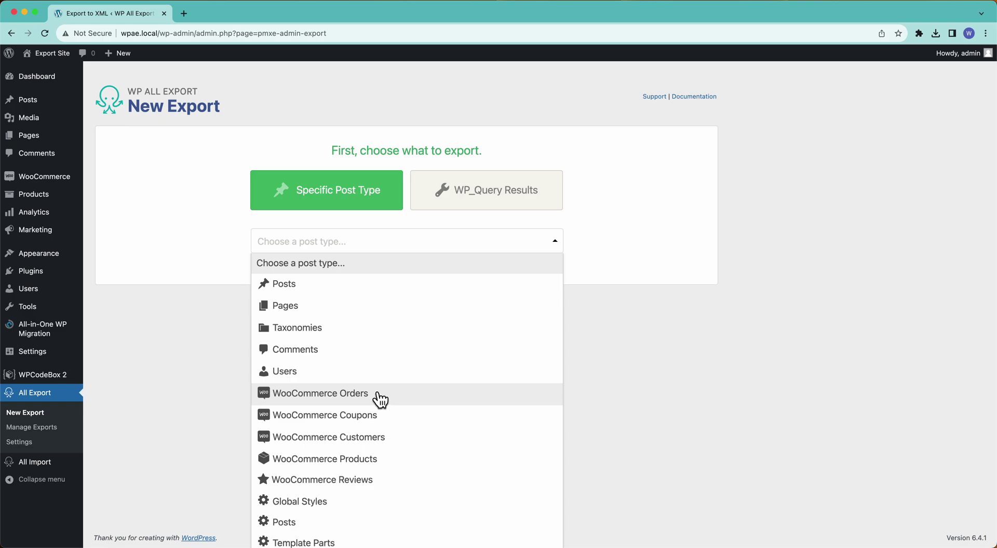
pyautogui.click(380, 400)
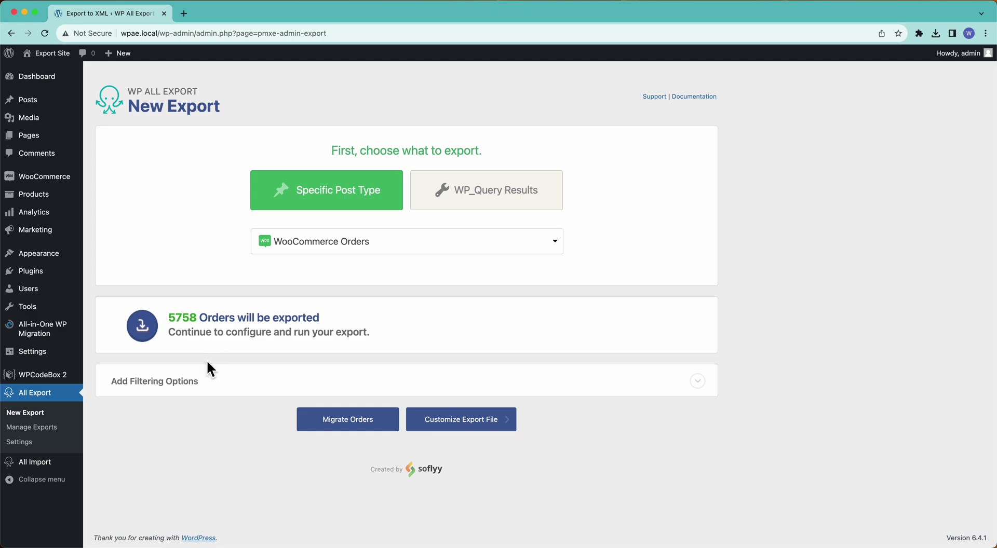
# Step: Expand the filtering options and pick Billing State as the filter element
pyautogui.click(200, 392)
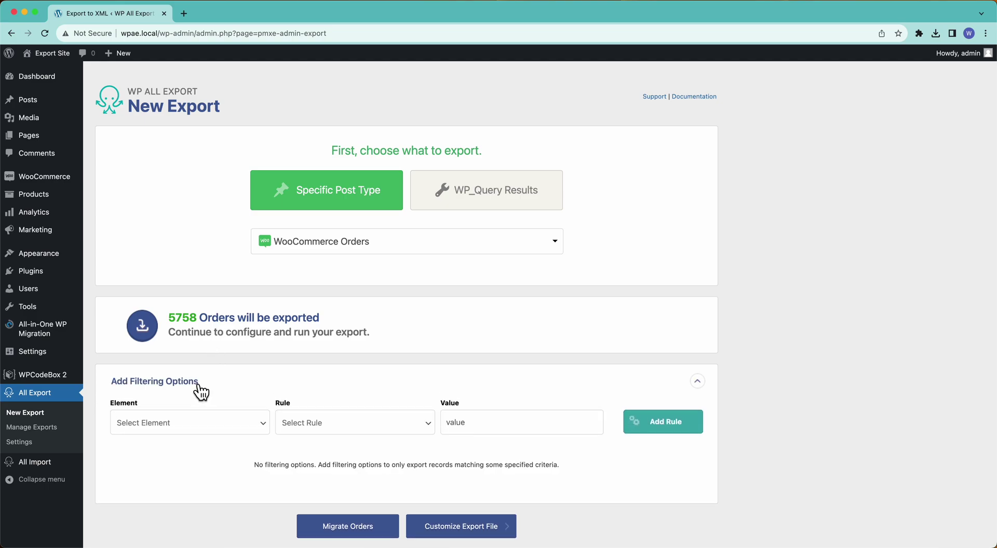
pyautogui.click(204, 429)
pyautogui.scroll(-3, 206, 436)
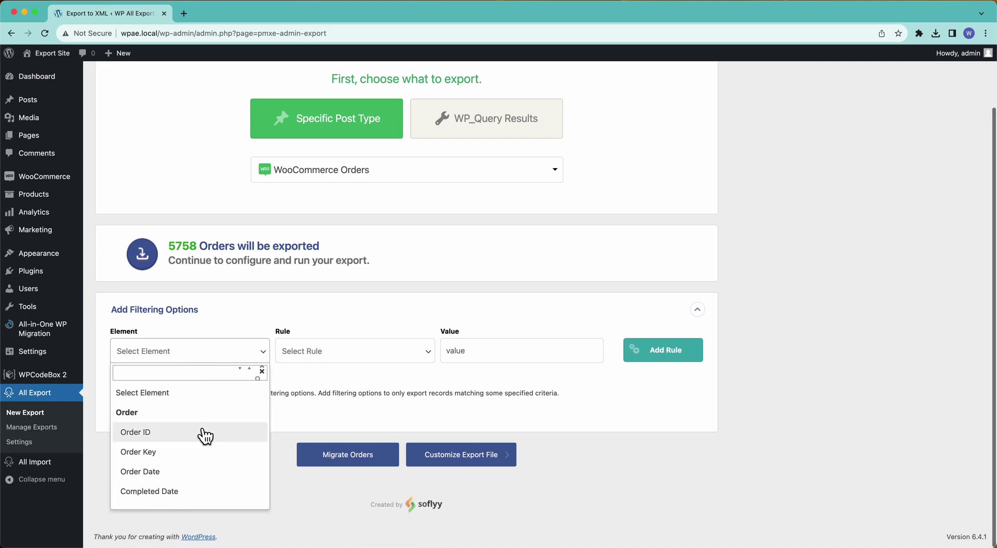
pyautogui.scroll(-2, 202, 454)
pyautogui.scroll(-5, 203, 457)
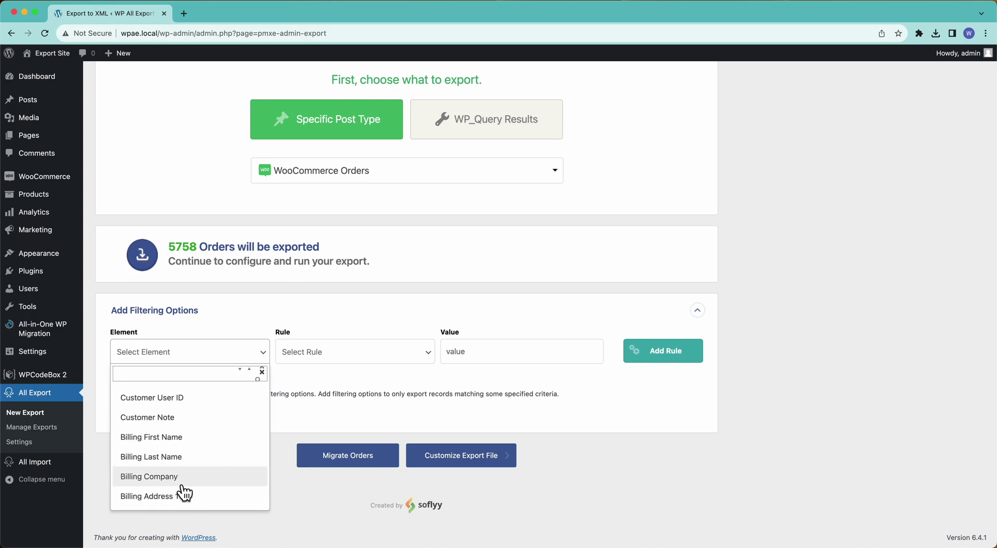
pyautogui.scroll(-1, 187, 491)
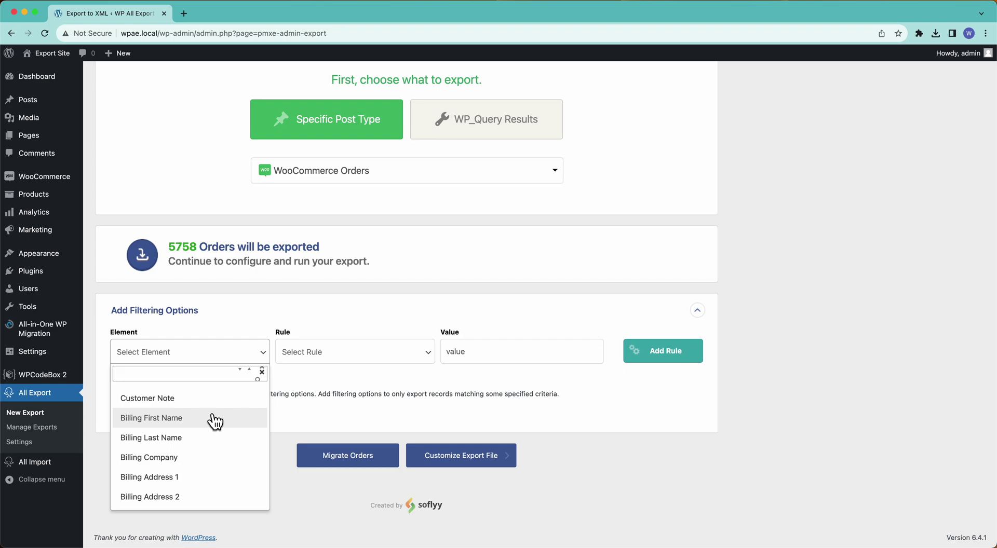
pyautogui.scroll(-5, 213, 418)
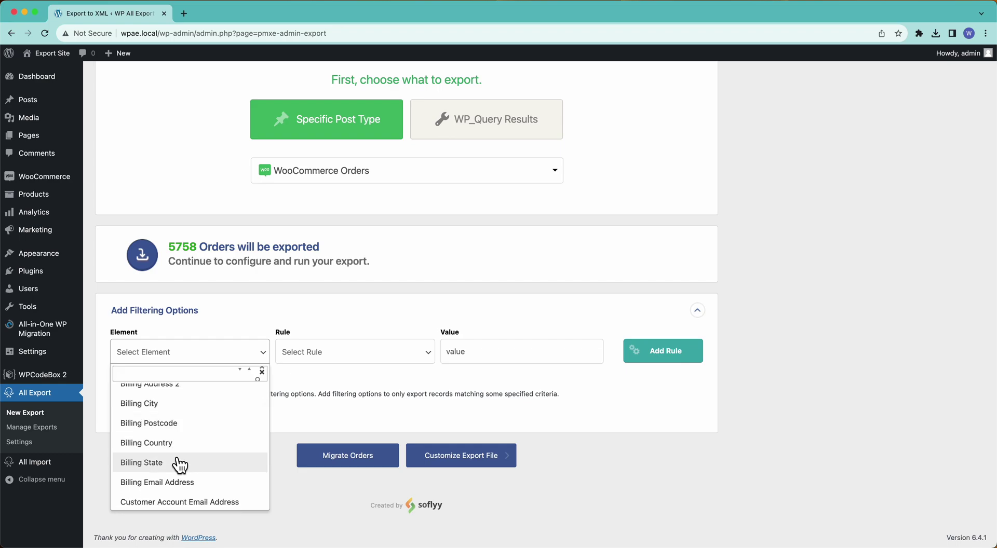
pyautogui.click(179, 465)
# Step: Add the rule Billing State equals CA, reducing the export to 621 orders
pyautogui.click(327, 351)
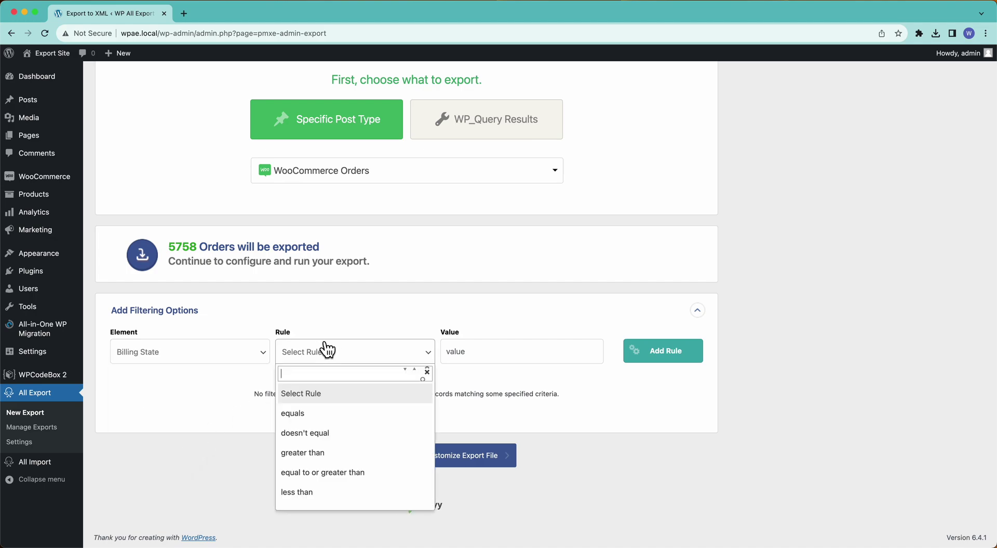
pyautogui.click(316, 415)
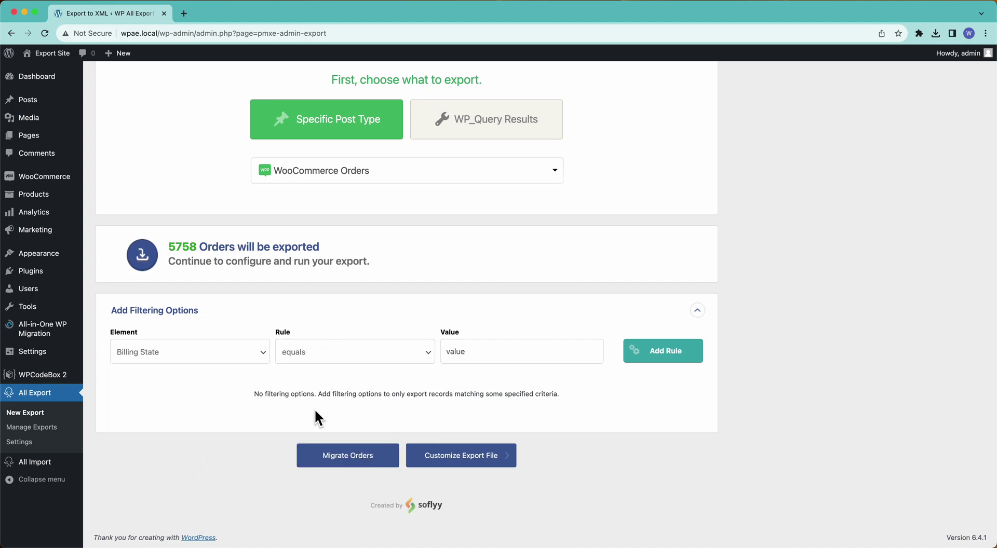
pyautogui.click(506, 347)
pyautogui.write('CA')
pyautogui.click(647, 351)
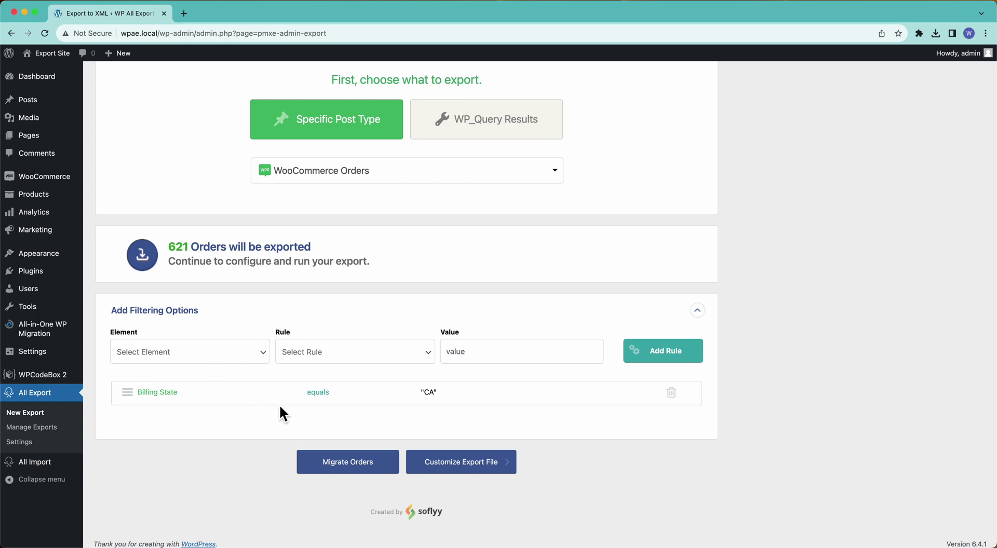
# Step: Browse the filter fields without choosing one, then delete the Billing State equals CA rule
pyautogui.click(200, 354)
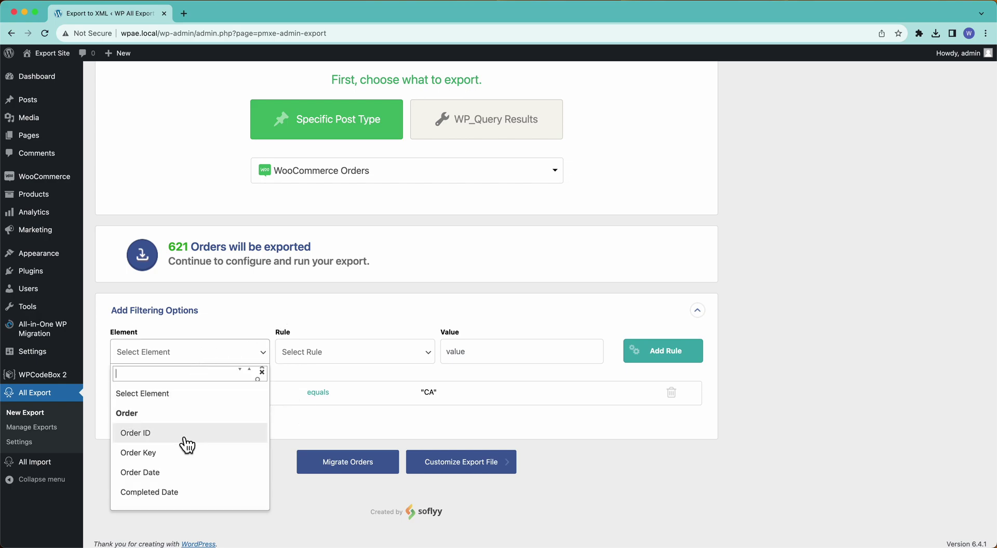
pyautogui.scroll(-3, 187, 439)
pyautogui.scroll(-3, 185, 440)
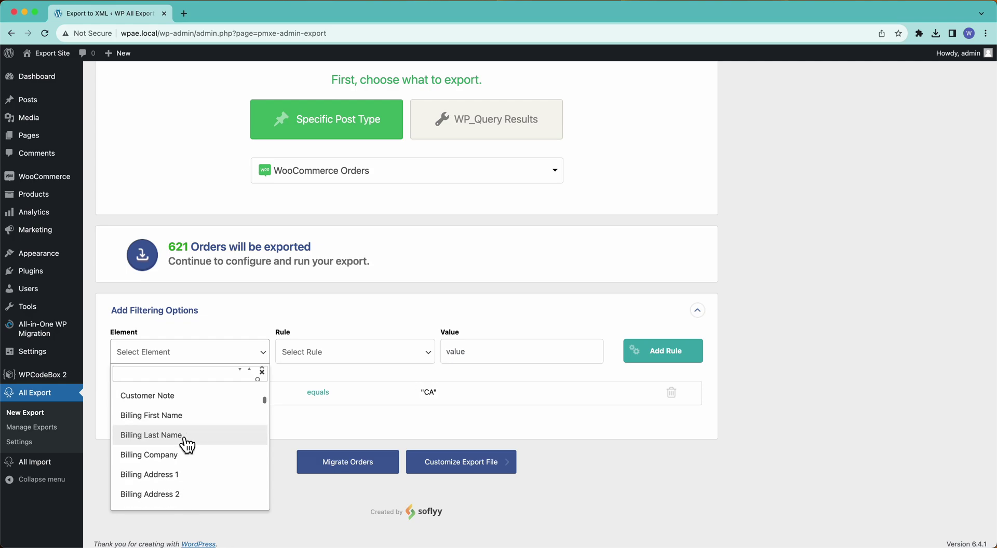
pyautogui.scroll(-3, 186, 445)
pyautogui.scroll(-2, 187, 445)
pyautogui.scroll(-1, 187, 445)
pyautogui.scroll(-2, 187, 445)
pyautogui.scroll(-1, 187, 445)
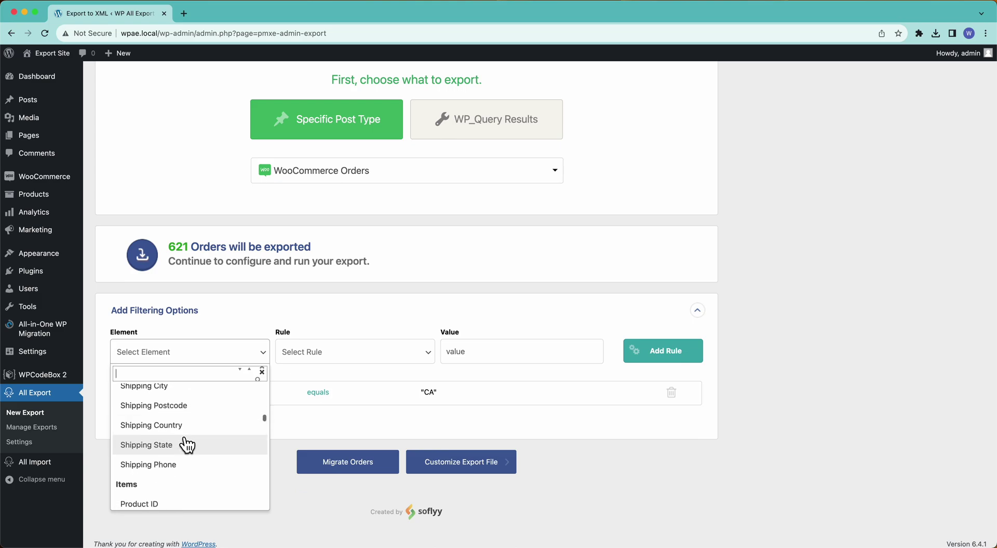
pyautogui.scroll(-4, 187, 445)
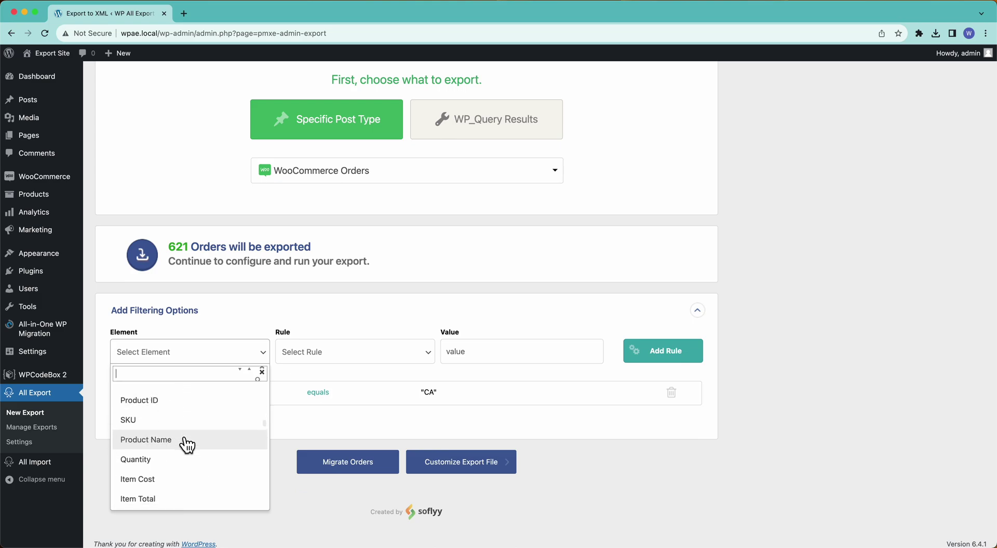
pyautogui.scroll(-3, 187, 445)
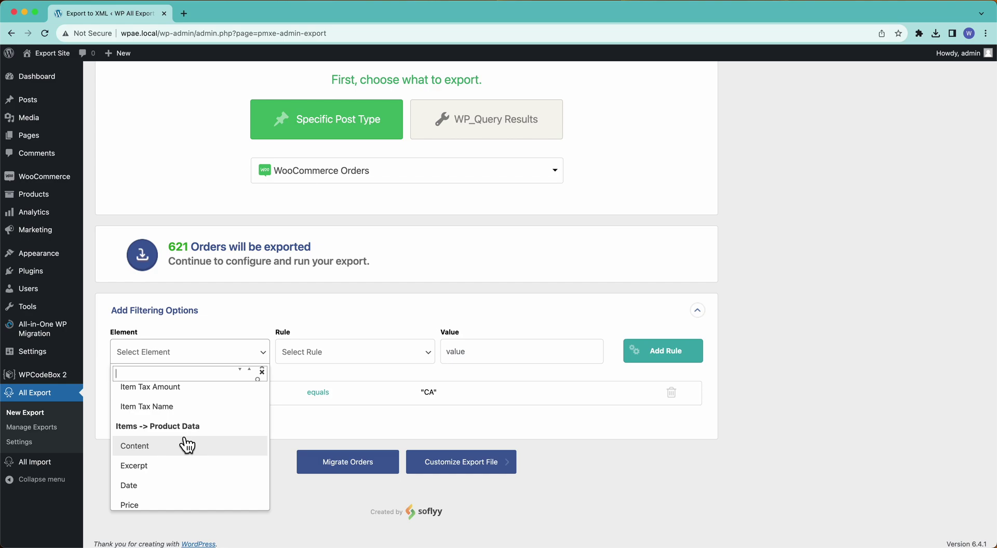
pyautogui.scroll(-3, 187, 445)
pyautogui.scroll(-2, 187, 445)
pyautogui.scroll(-2, 185, 445)
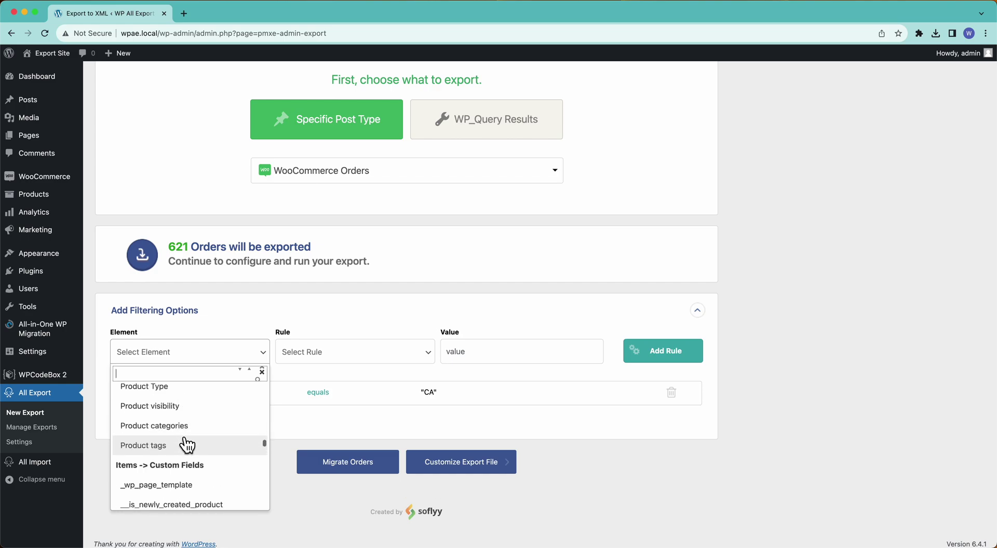
pyautogui.scroll(-2, 185, 445)
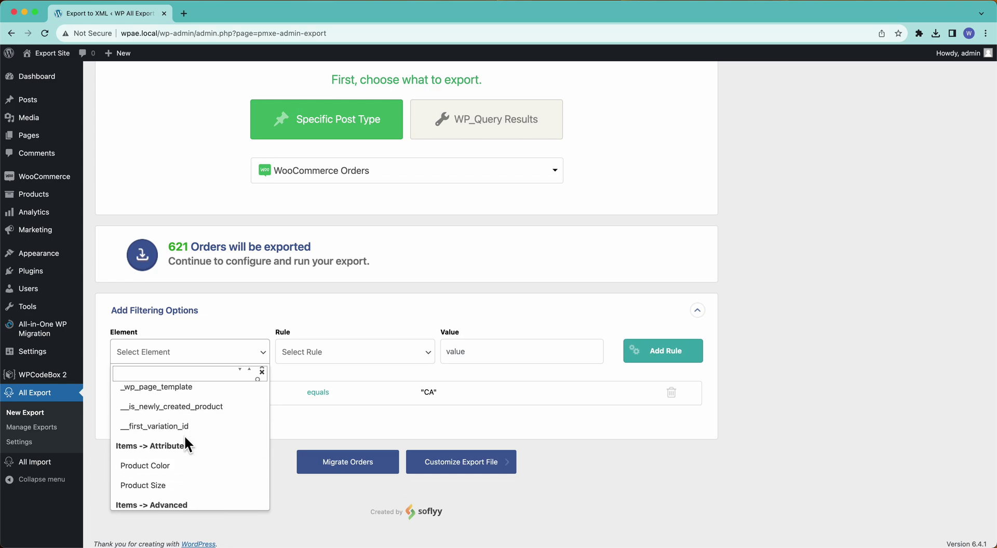
pyautogui.click(370, 428)
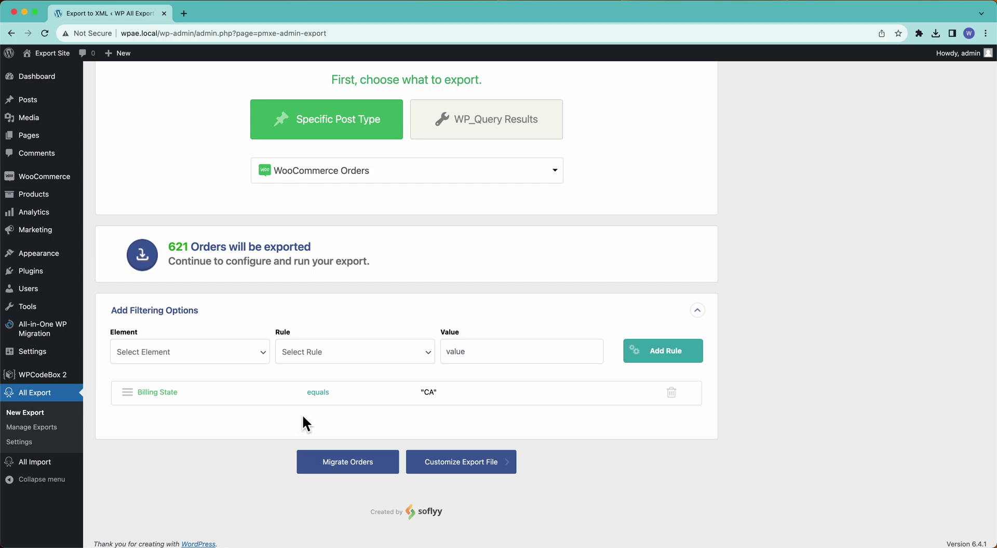
pyautogui.click(673, 393)
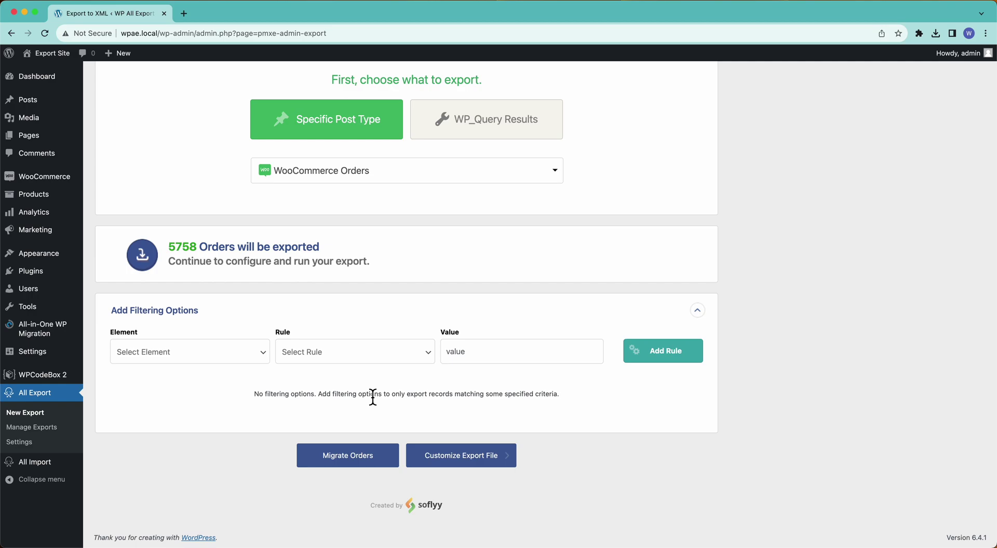
# Step: Collapse the filtering options panel, leaving the export unfiltered
pyautogui.click(196, 311)
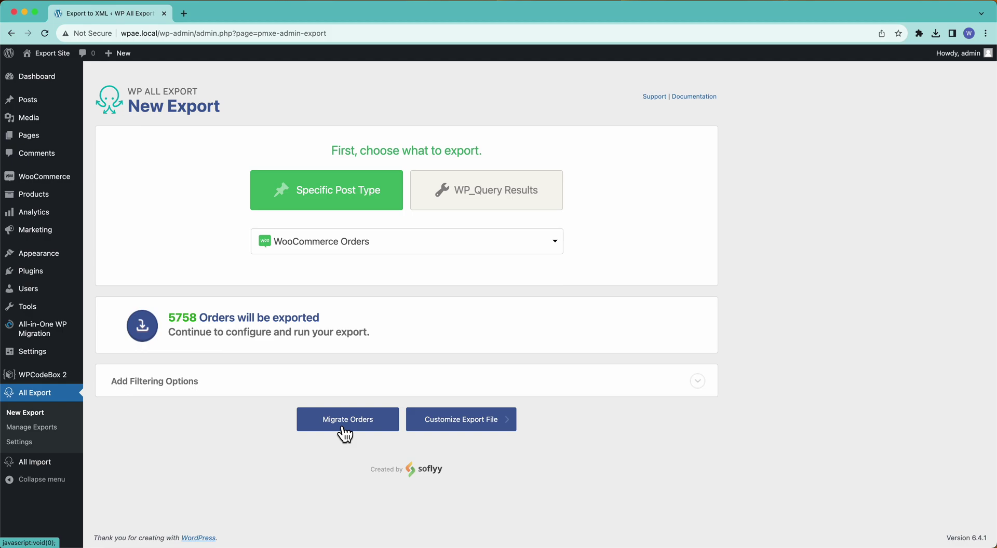
# Step: Go to export file customization and preview the first 10 orders
pyautogui.click(446, 422)
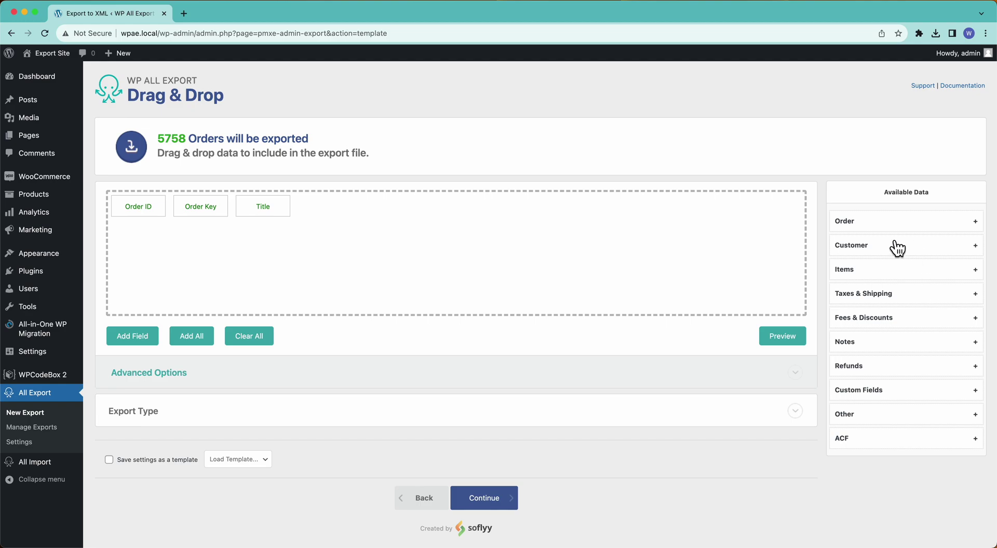
pyautogui.click(784, 338)
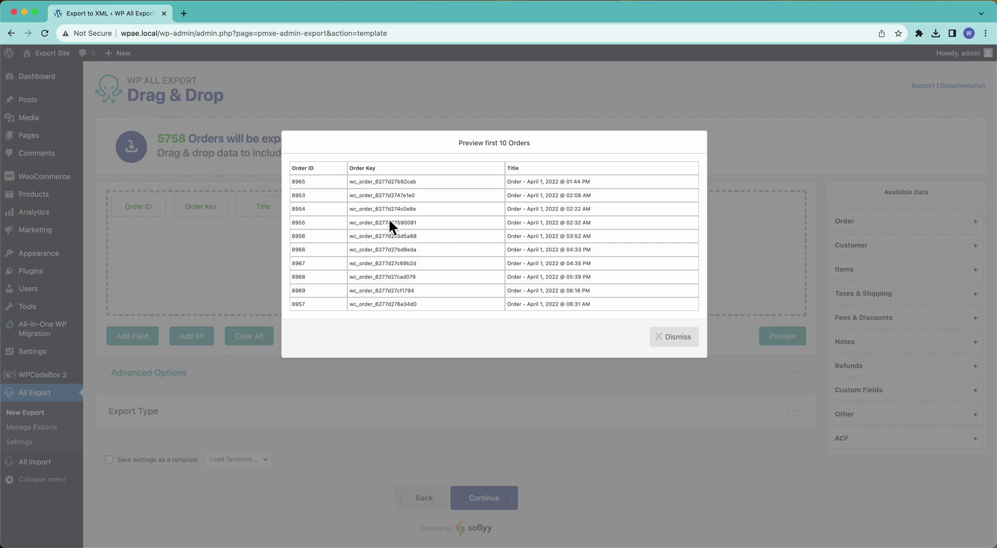
pyautogui.click(656, 336)
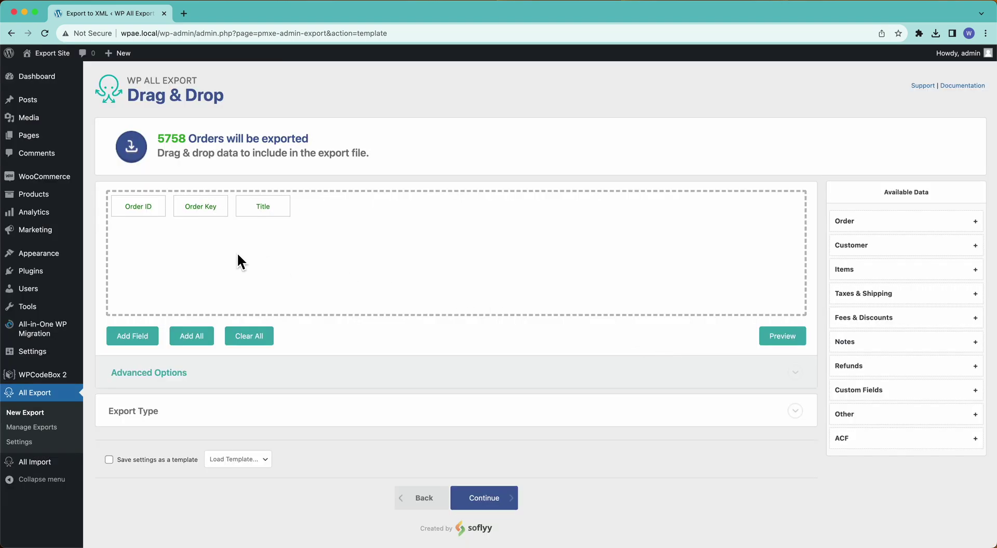
# Step: Move the Order Key column after Title and rename it to Order
pyautogui.moveTo(210, 220); pyautogui.dragTo(282, 219)
pyautogui.click(272, 207)
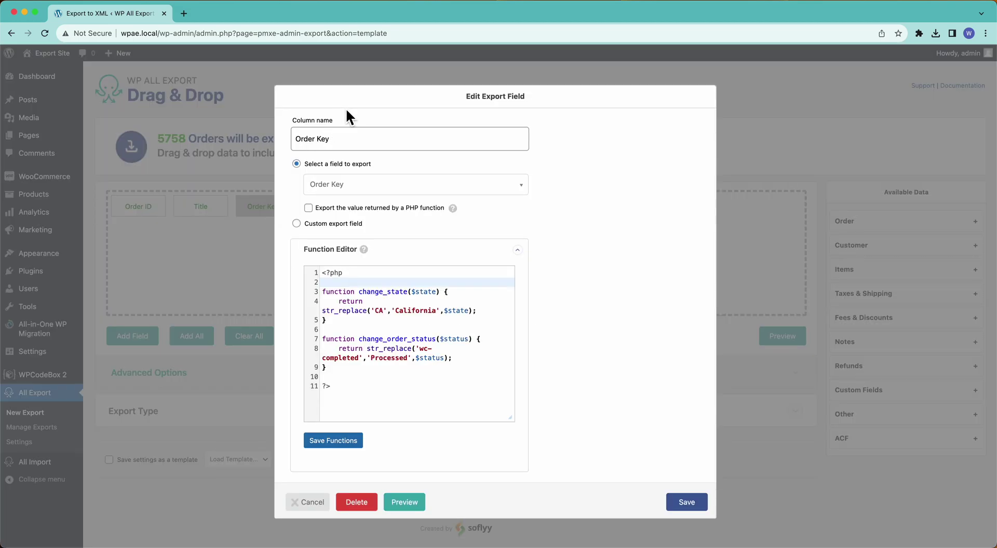
pyautogui.click(323, 141)
pyautogui.doubleClick(323, 142)
pyautogui.press('BackSpace')
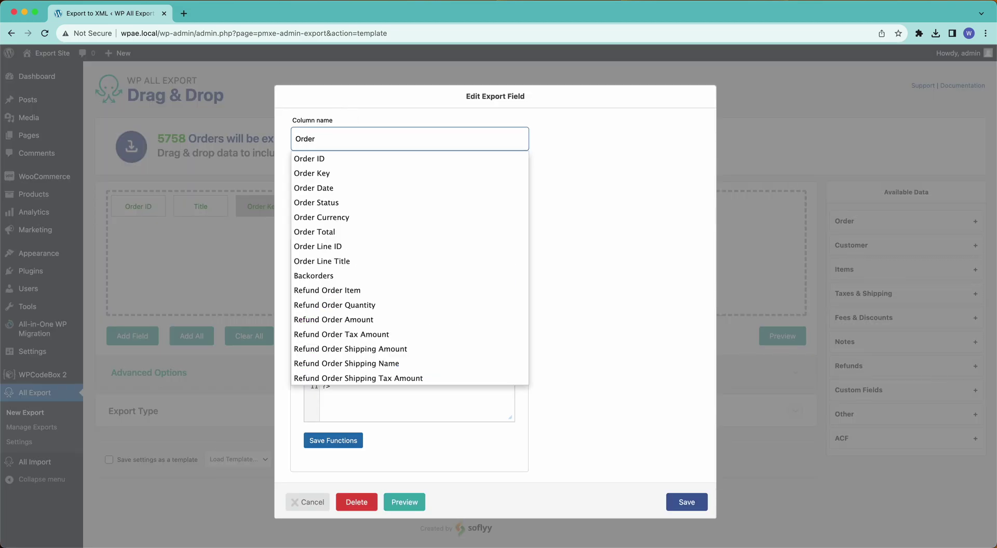
pyautogui.click(678, 504)
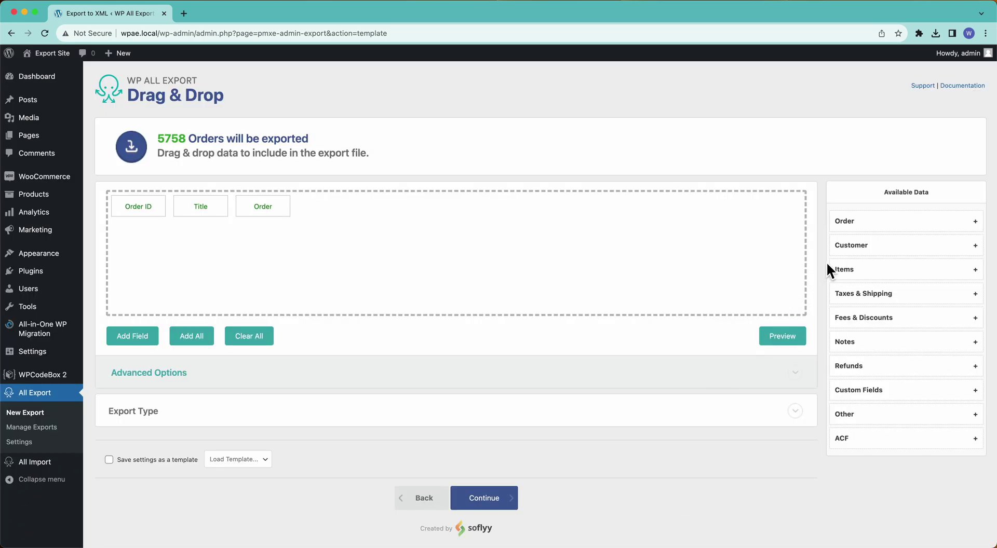
# Step: Add Order Total and Product Name columns to the export layout
pyautogui.click(848, 224)
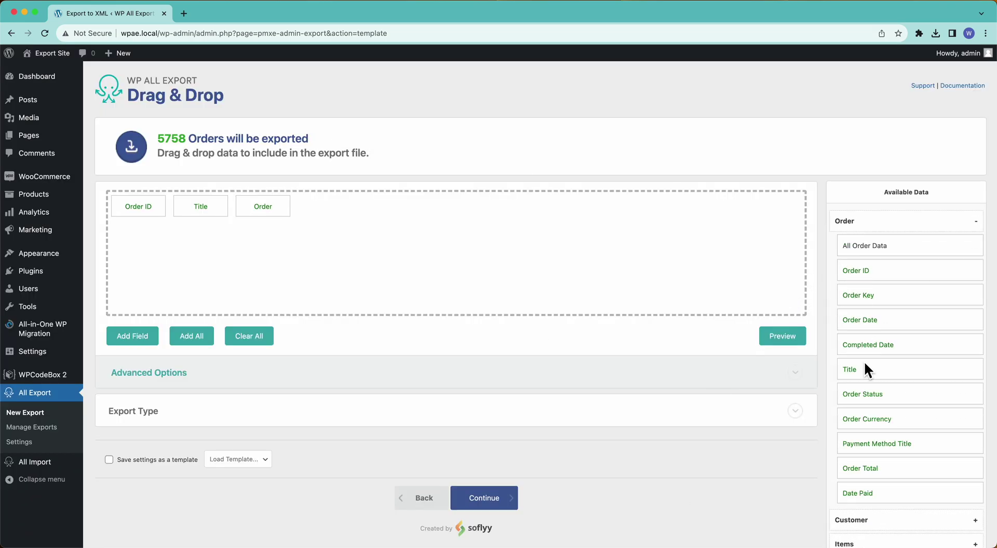
pyautogui.moveTo(878, 469); pyautogui.dragTo(592, 229)
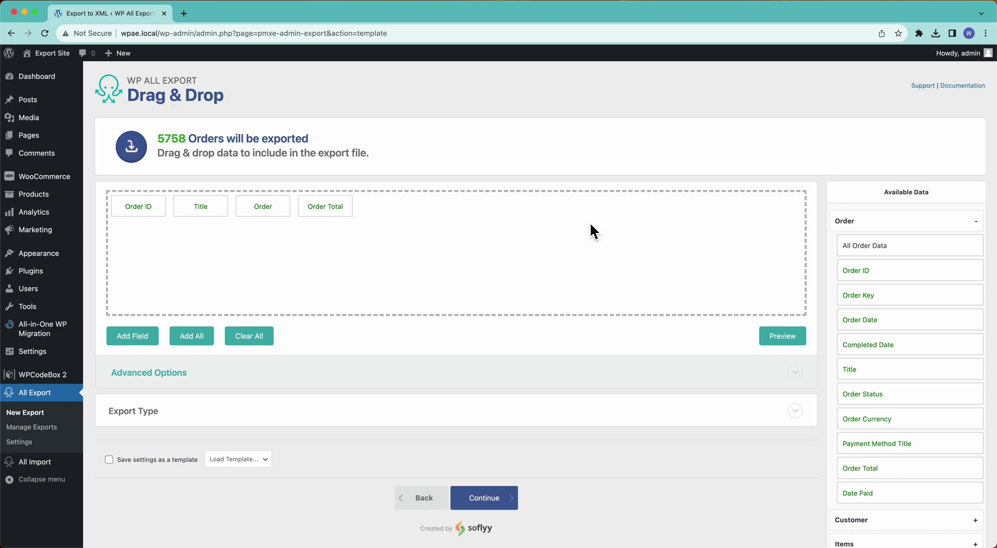
pyautogui.click(142, 339)
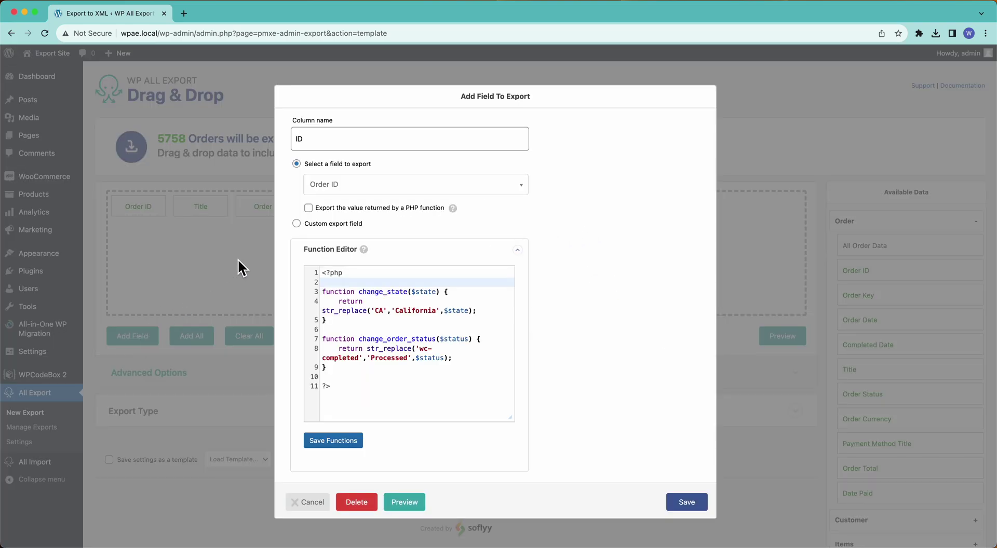
pyautogui.click(338, 187)
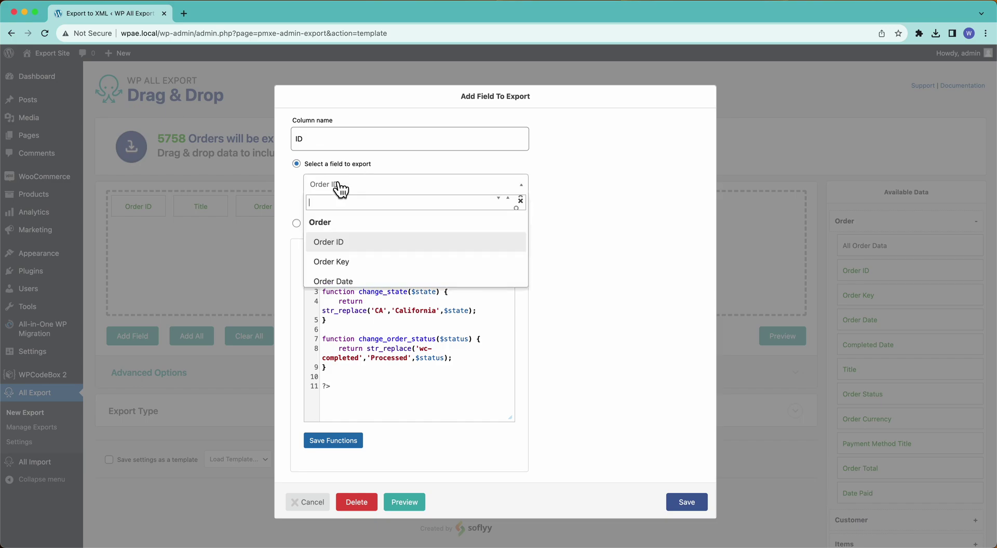
pyautogui.write('product')
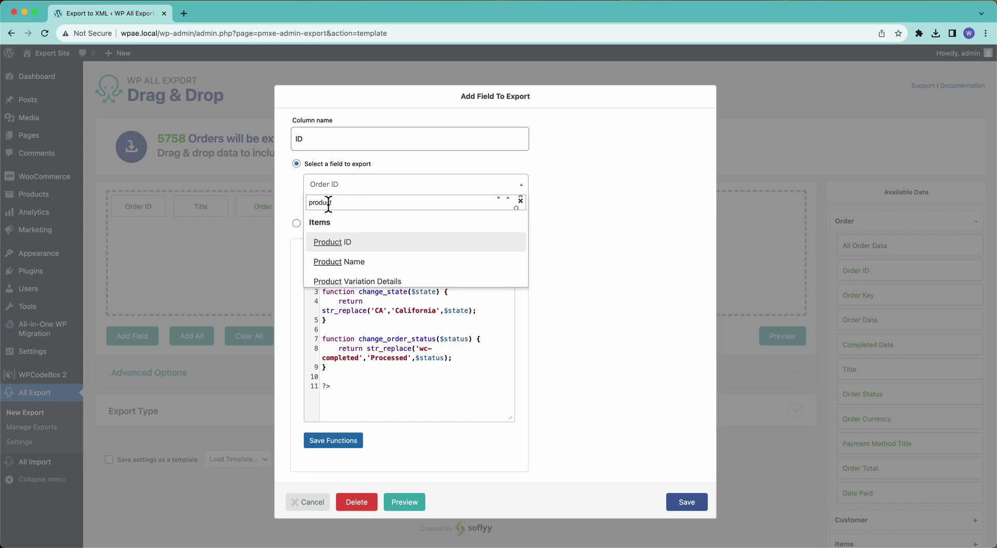
pyautogui.click(337, 263)
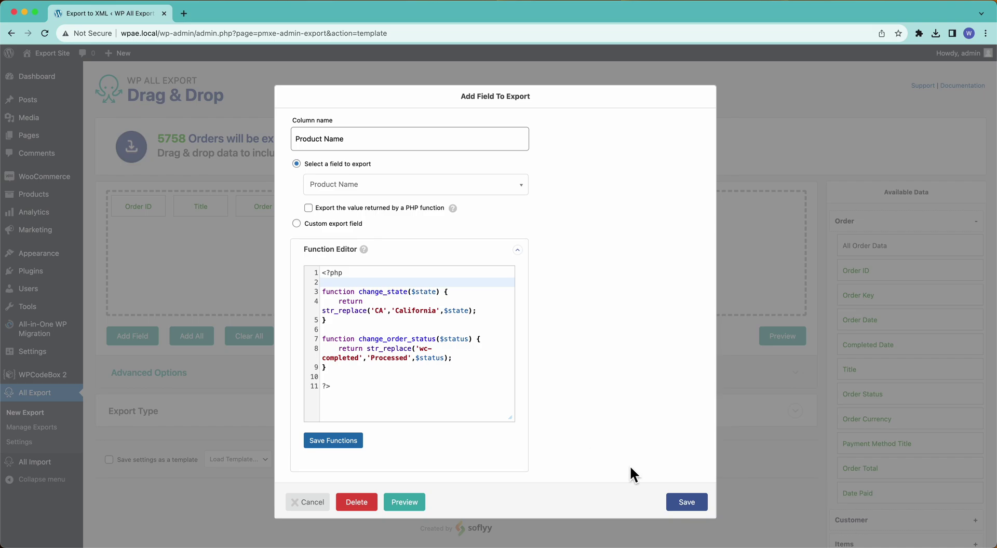
pyautogui.click(677, 498)
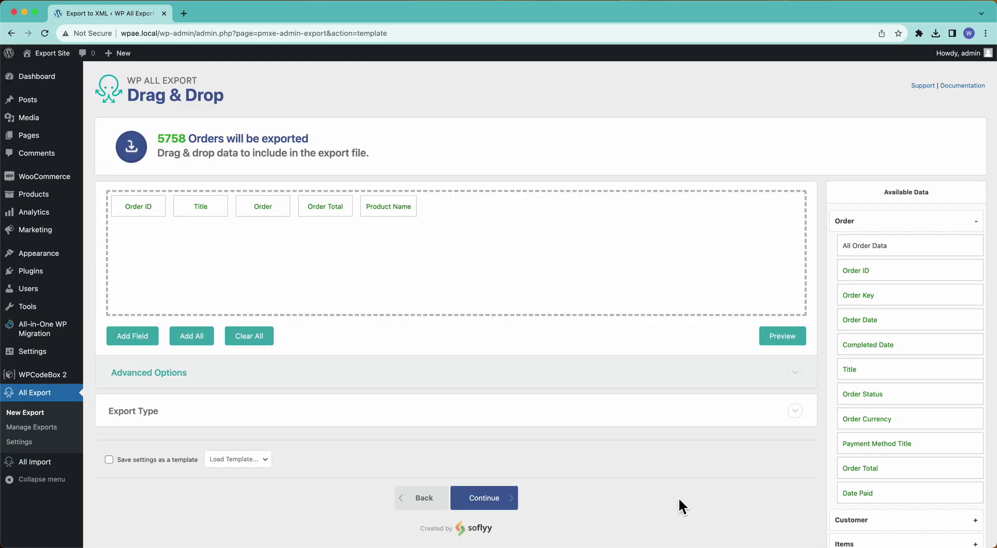
# Step: Preview the first 10 orders to check the new columns, starting with order 8965
pyautogui.click(786, 337)
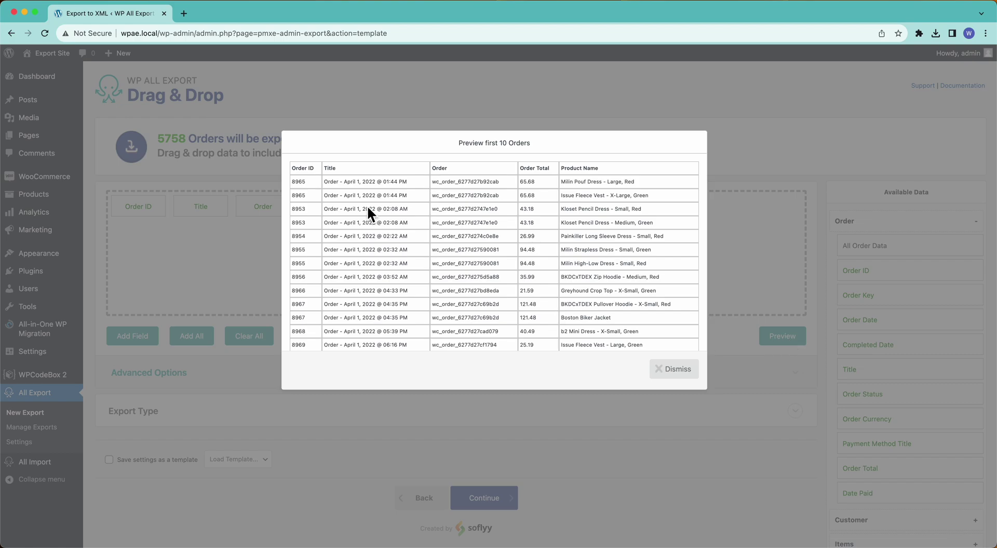
pyautogui.doubleClick(300, 182)
pyautogui.click(665, 373)
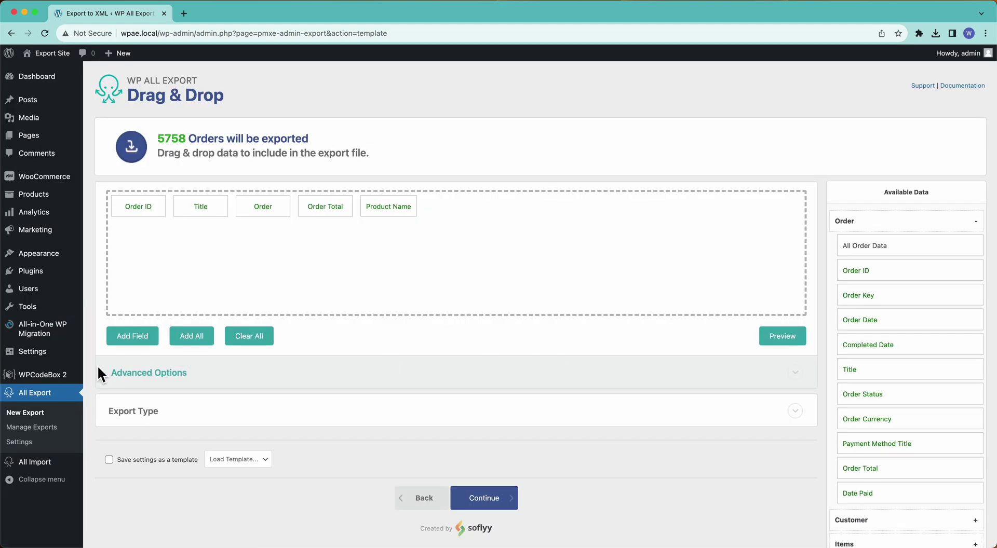
# Step: In Advanced Options, turn off one product per row and preview the result
pyautogui.click(151, 382)
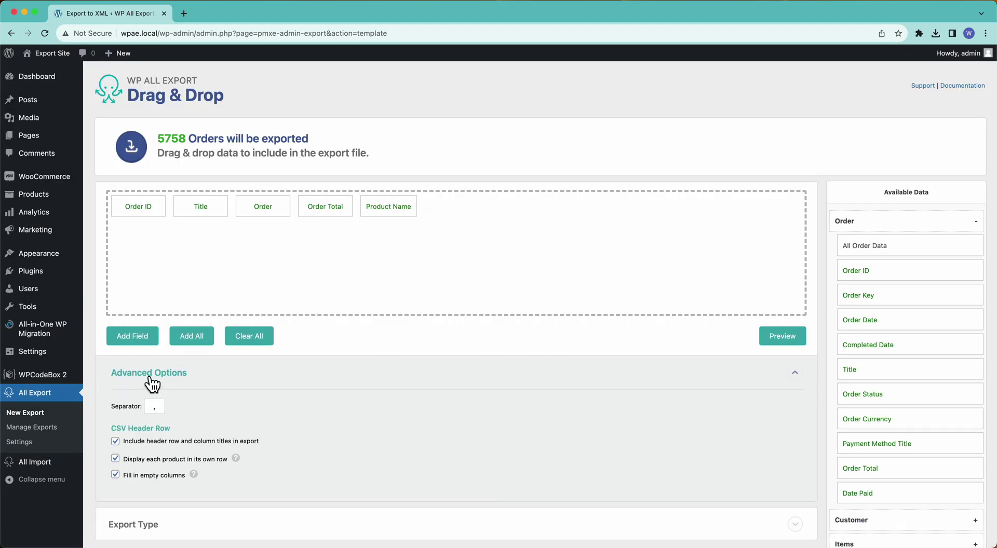
pyautogui.click(115, 459)
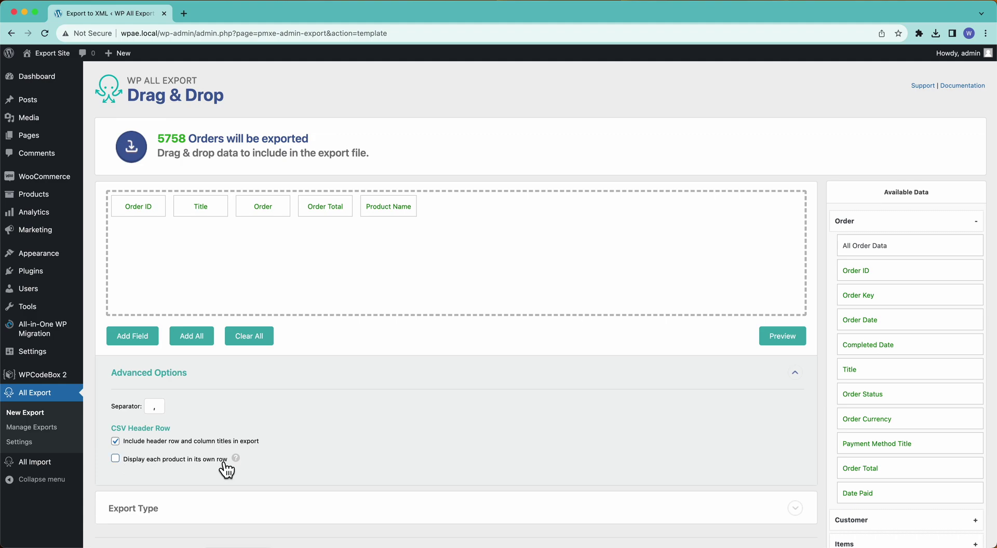
pyautogui.click(783, 337)
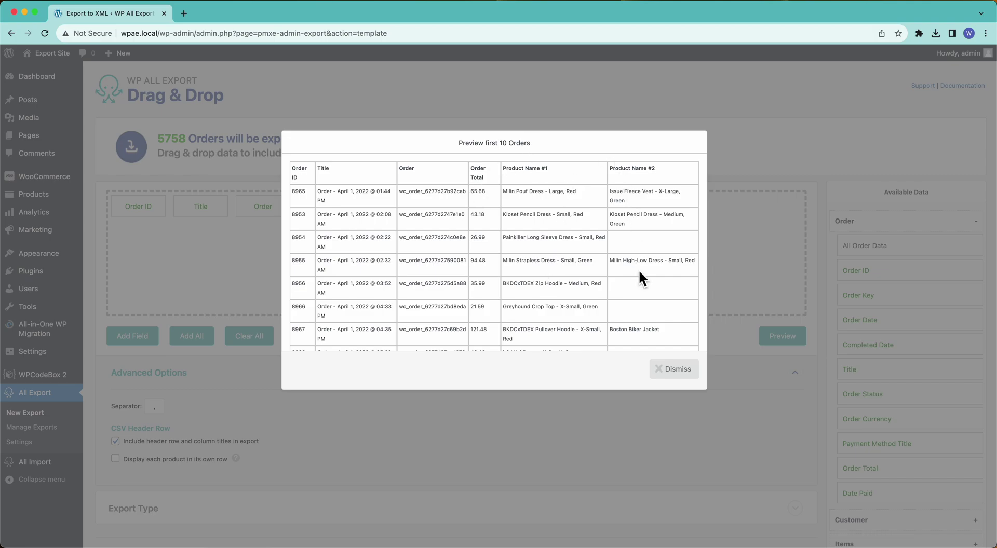
pyautogui.click(667, 369)
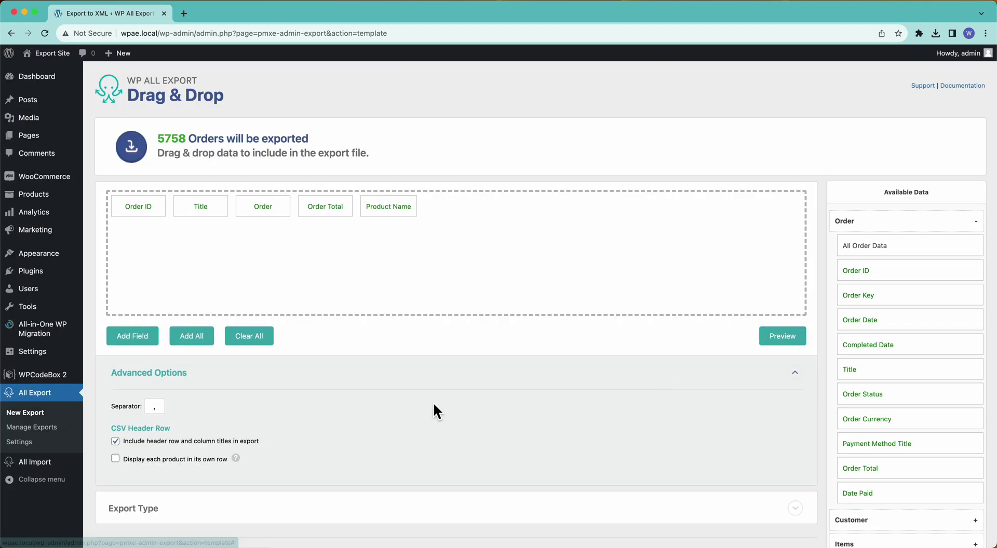
# Step: Put each product on its own row with Fill in empty columns unchecked, and preview it
pyautogui.click(116, 460)
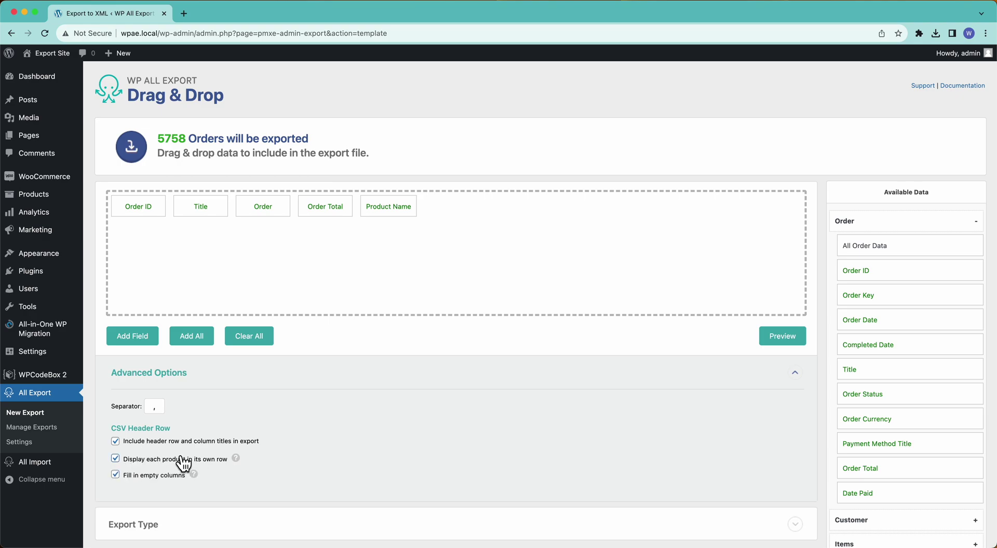
pyautogui.click(115, 475)
pyautogui.click(116, 475)
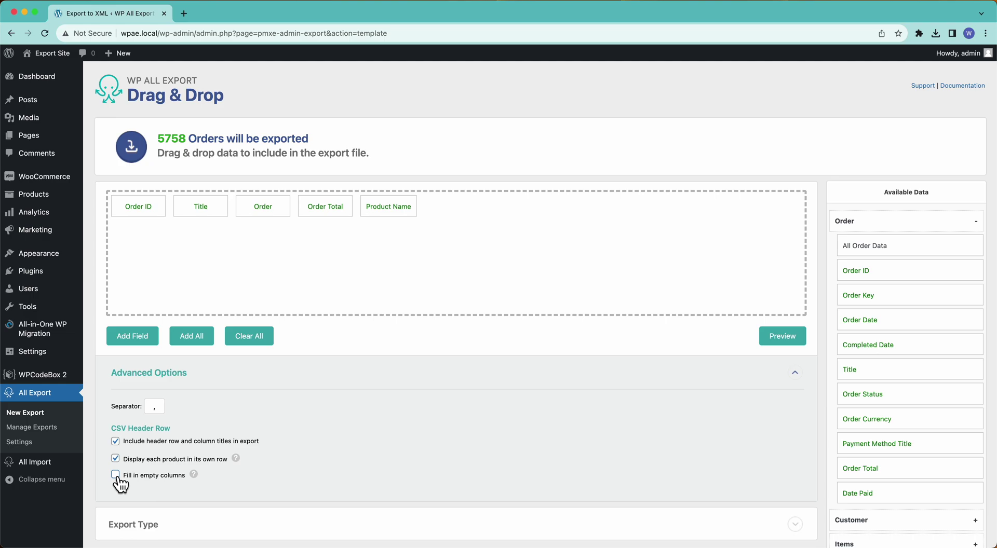
pyautogui.click(776, 343)
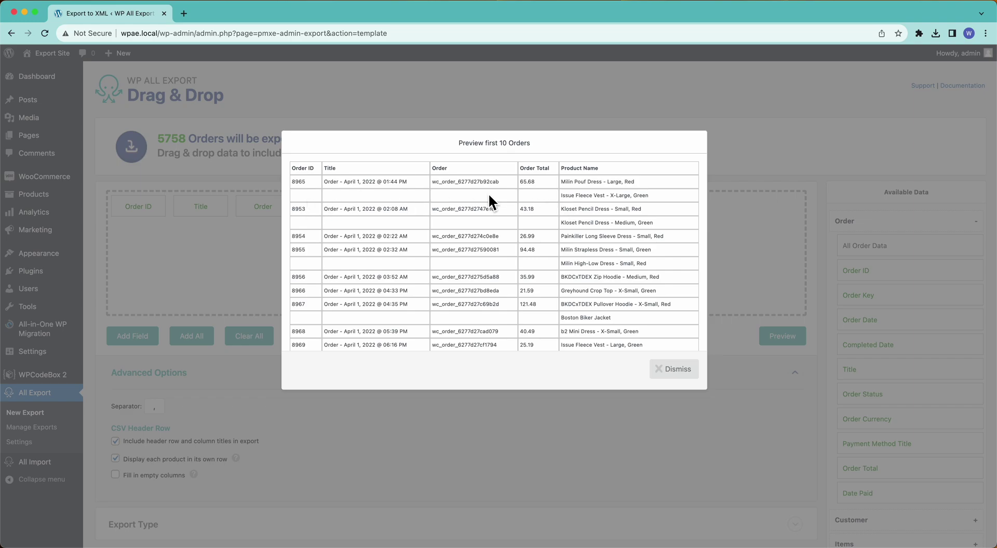
pyautogui.click(682, 376)
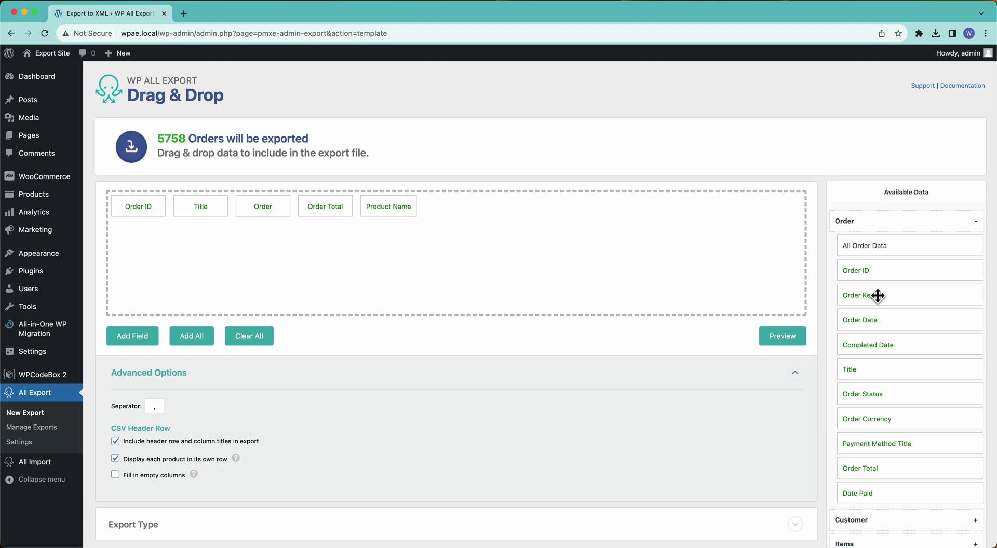
# Step: Drag Billing First Name and Billing Last Name from the Customer fields into the layout
pyautogui.scroll(-3, 883, 338)
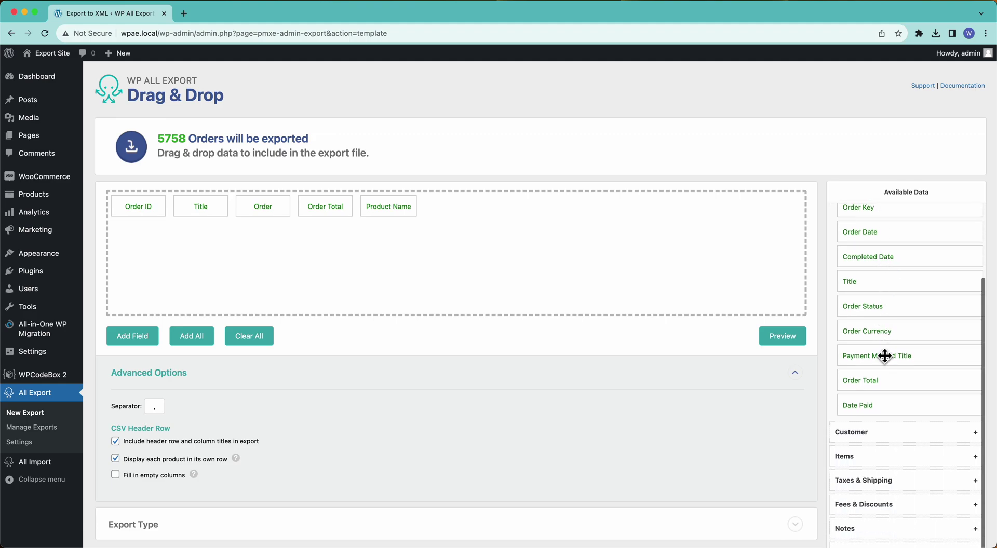
pyautogui.click(852, 435)
pyautogui.scroll(-2, 853, 441)
pyautogui.scroll(-2, 853, 441)
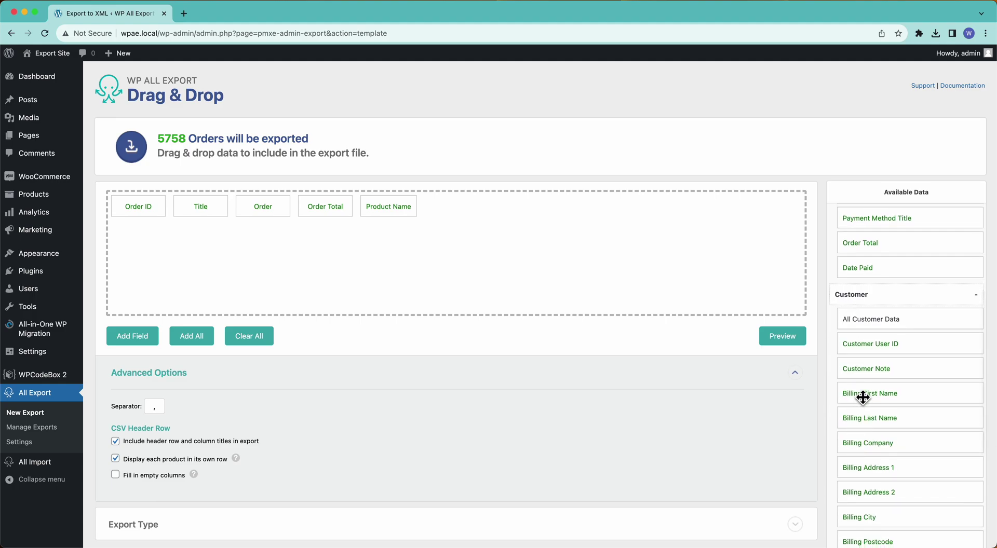
pyautogui.moveTo(862, 394); pyautogui.dragTo(620, 268)
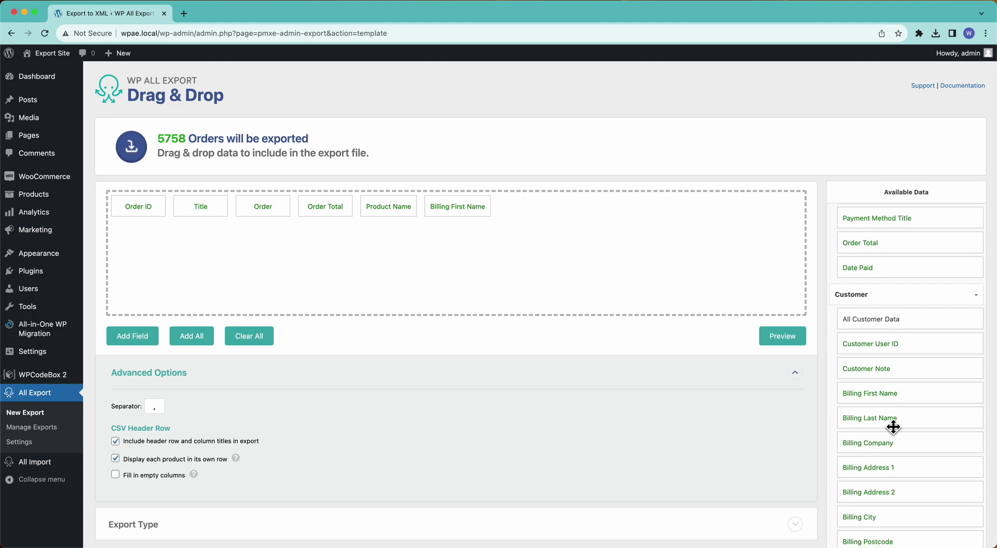
pyautogui.moveTo(886, 421); pyautogui.dragTo(609, 224)
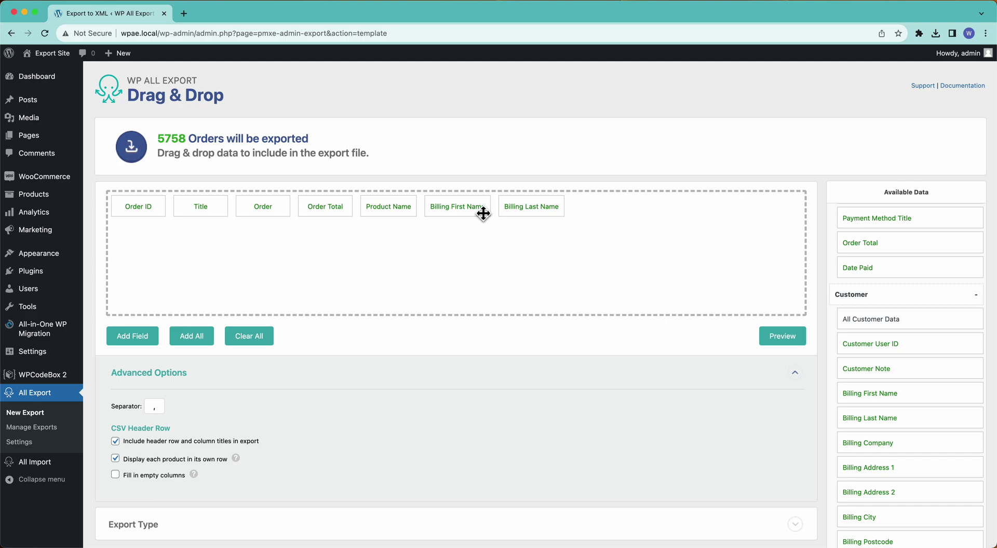
# Step: Preview the billing names, then re-check Fill in empty columns and keep each order on one row
pyautogui.click(773, 337)
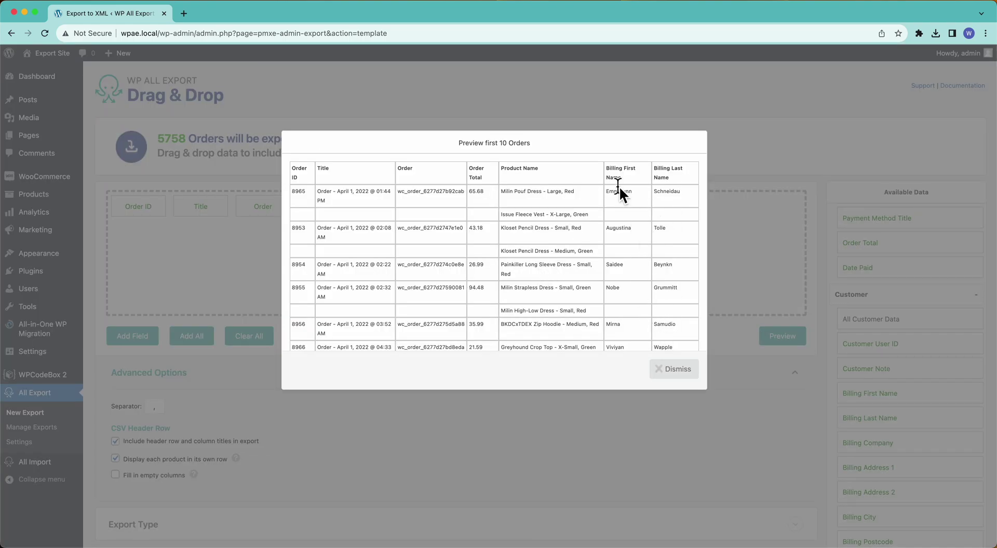
pyautogui.click(673, 371)
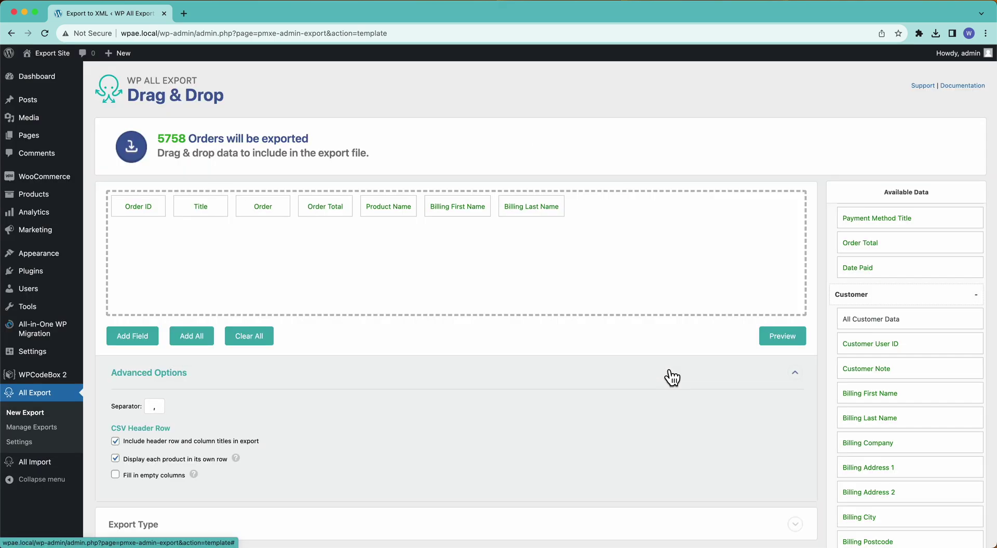
pyautogui.click(115, 474)
pyautogui.click(116, 459)
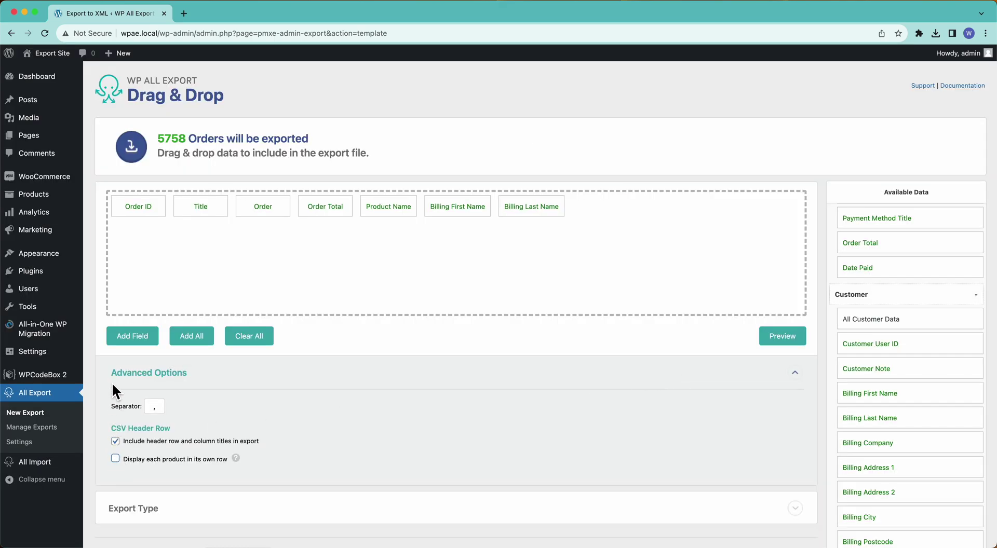
# Step: Draft a custom field '{Billing First Name} {Billing Last Name}' named Name
pyautogui.click(122, 336)
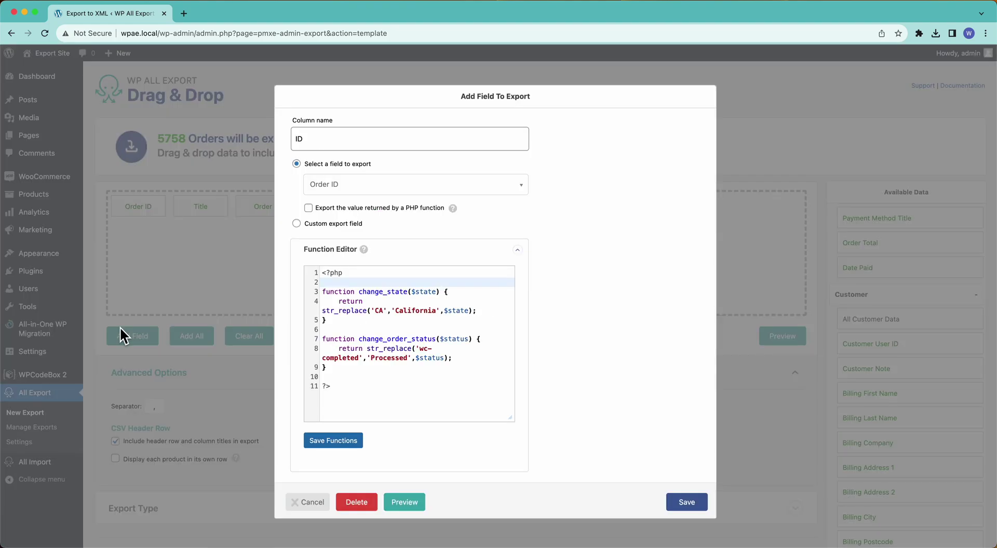
pyautogui.click(293, 224)
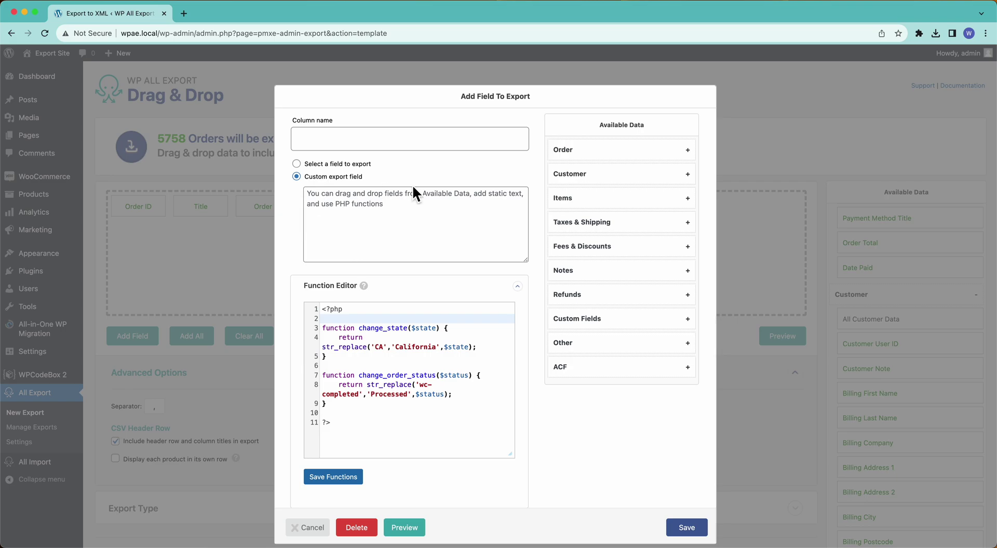
pyautogui.click(572, 175)
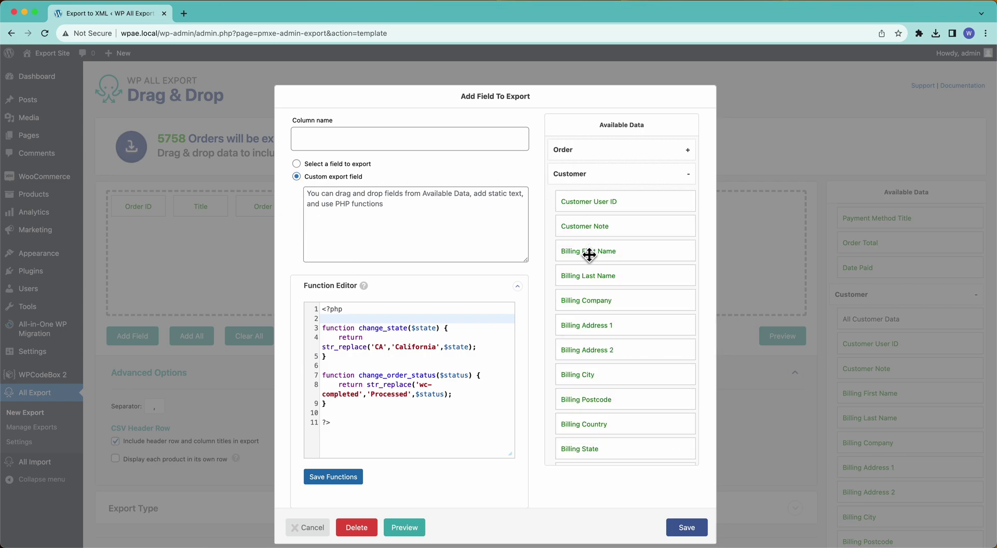
pyautogui.moveTo(589, 254); pyautogui.dragTo(465, 215)
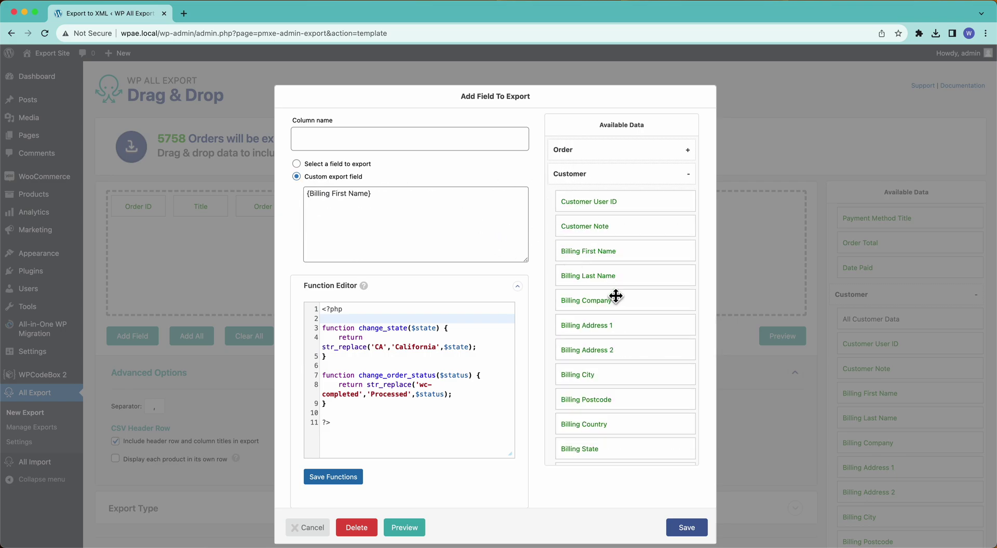
pyautogui.moveTo(609, 287); pyautogui.dragTo(471, 228)
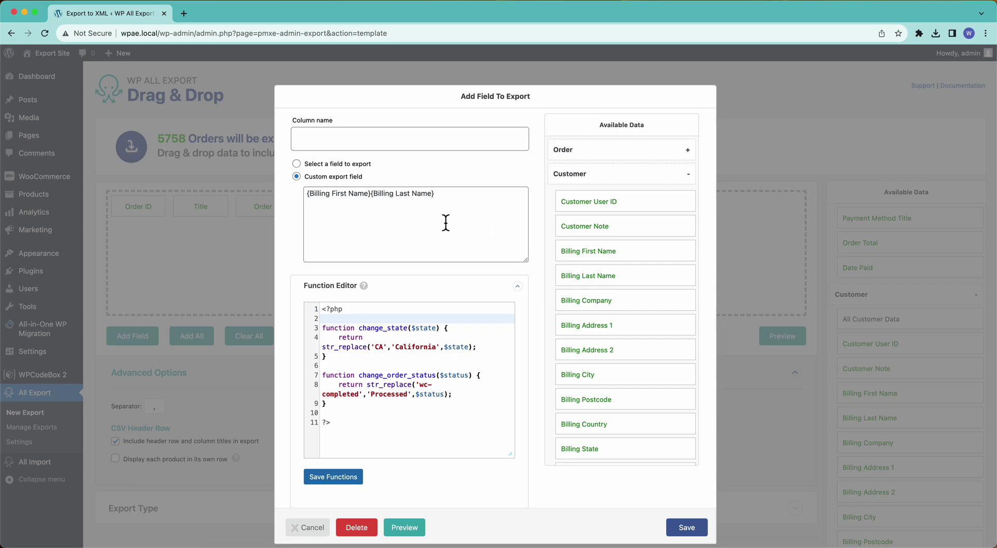
pyautogui.click(373, 196)
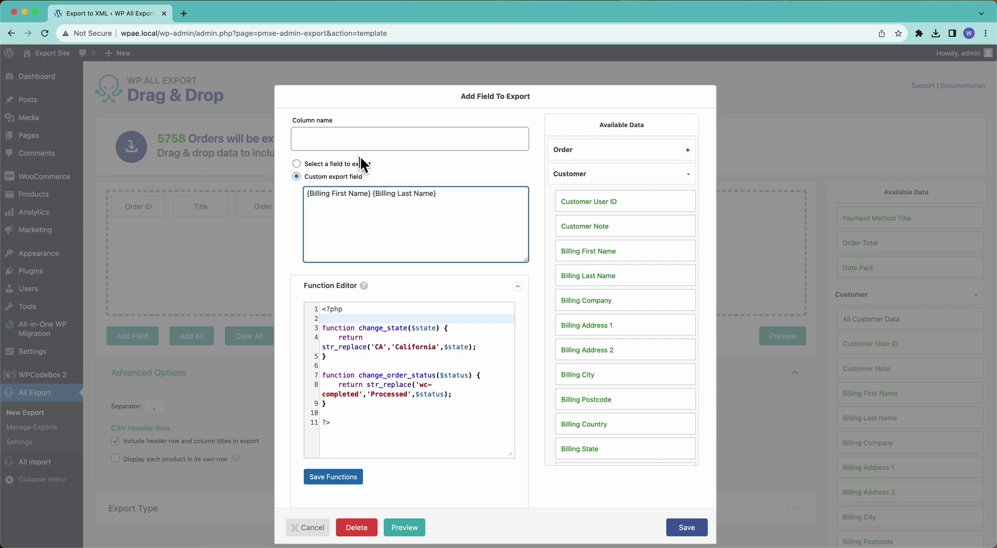
pyautogui.click(360, 137)
pyautogui.write('Name')
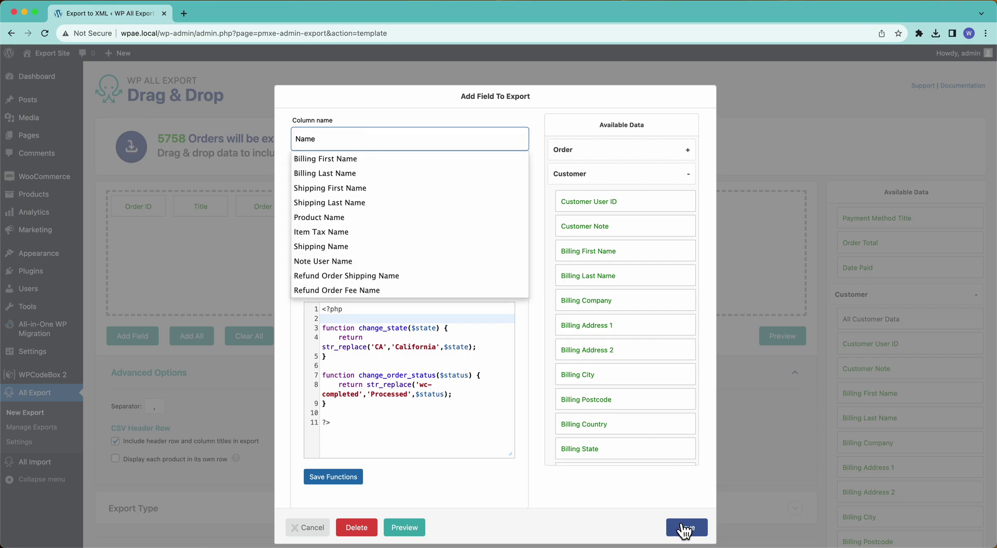
pyautogui.click(681, 526)
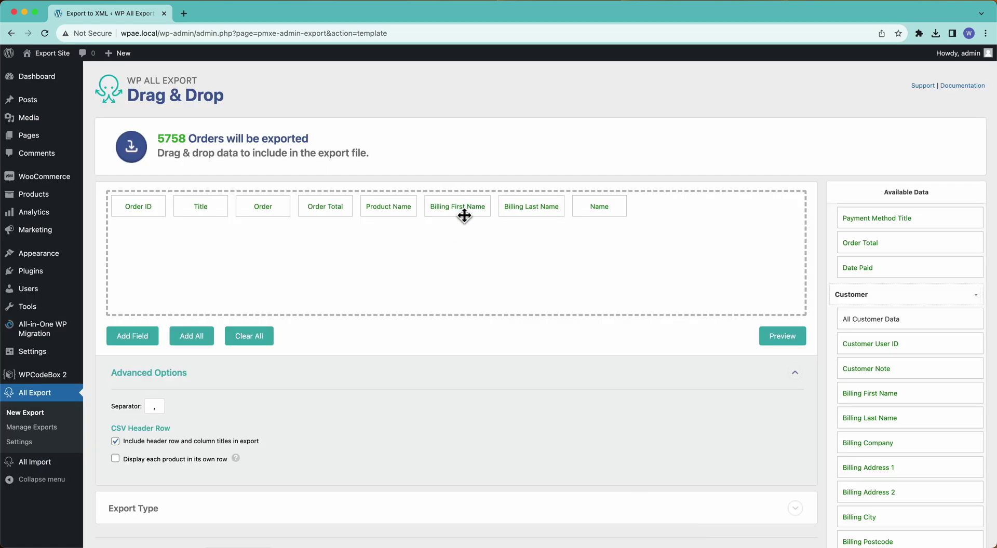
pyautogui.moveTo(459, 210); pyautogui.dragTo(445, 179)
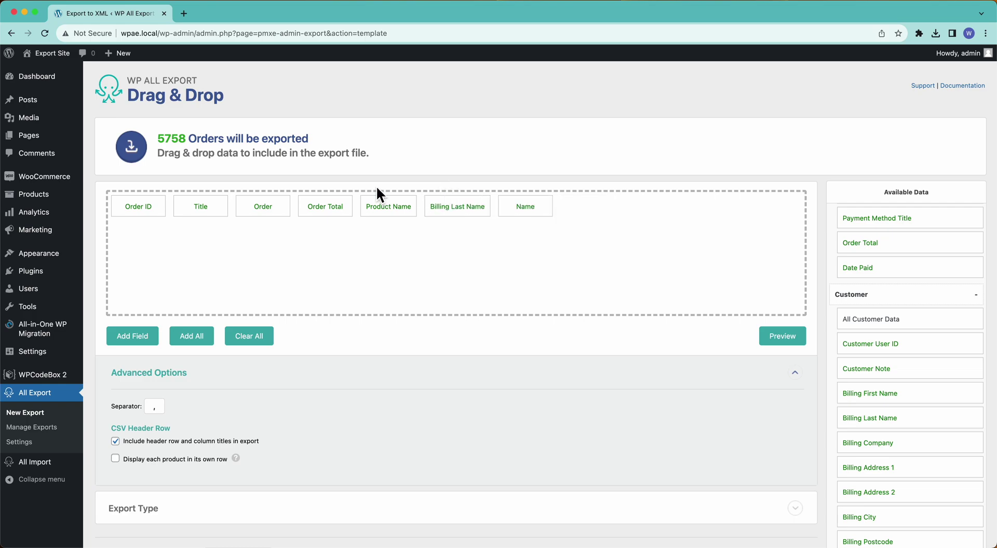
pyautogui.moveTo(260, 209); pyautogui.dragTo(259, 183)
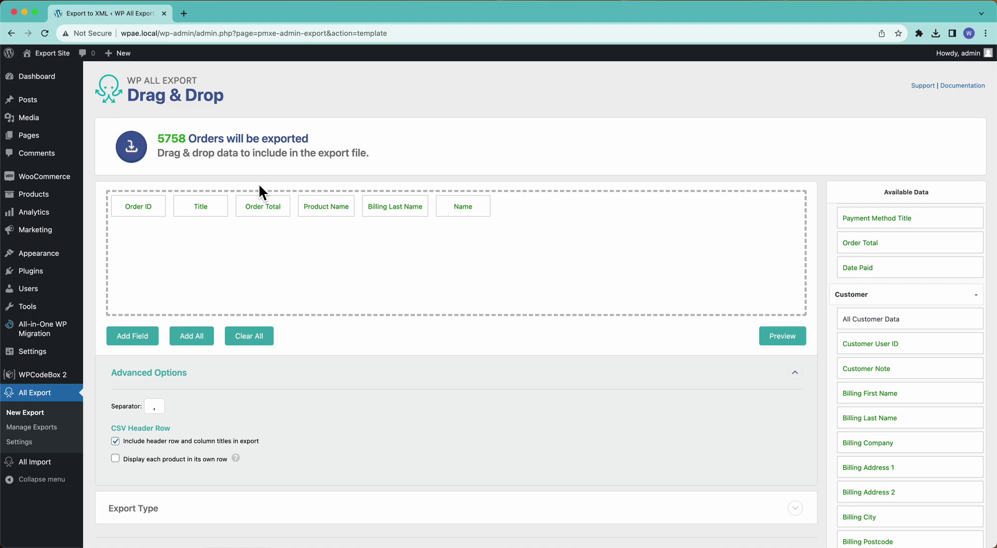
pyautogui.click(770, 340)
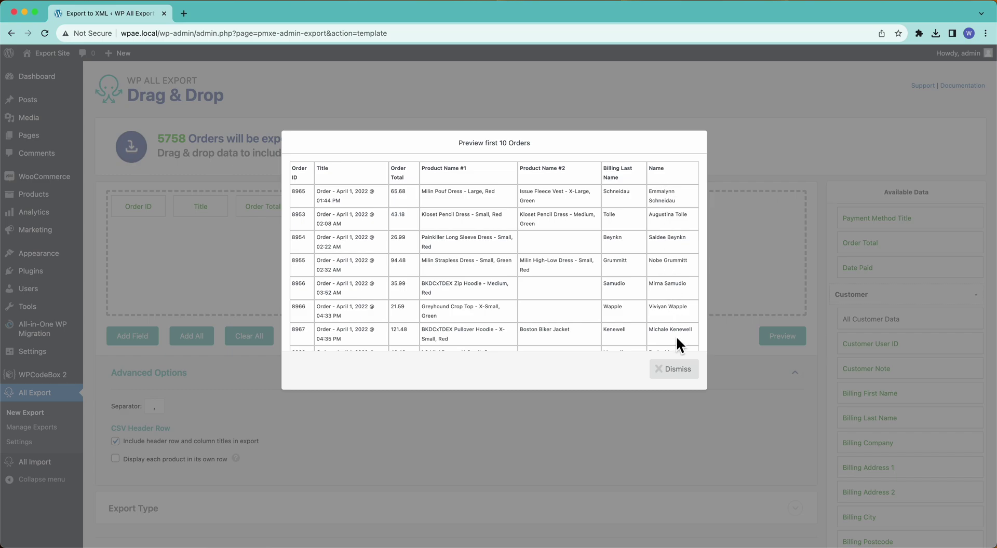
pyautogui.click(676, 371)
pyautogui.moveTo(418, 209); pyautogui.dragTo(411, 182)
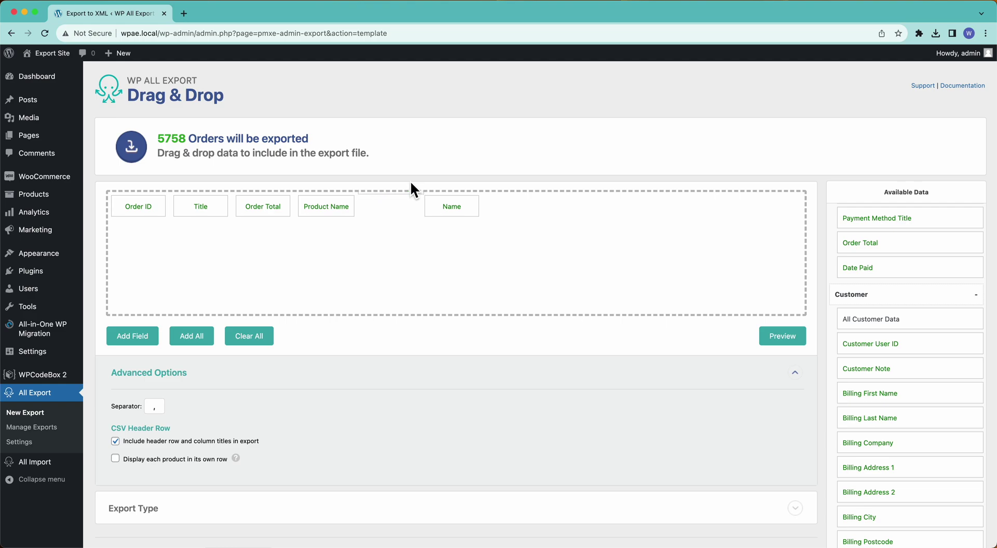
pyautogui.click(761, 332)
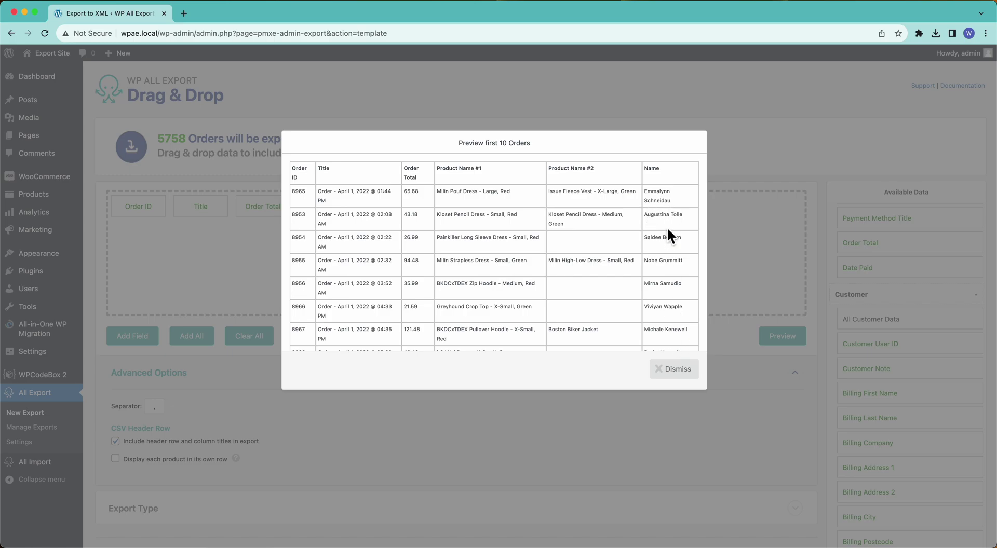
pyautogui.click(672, 370)
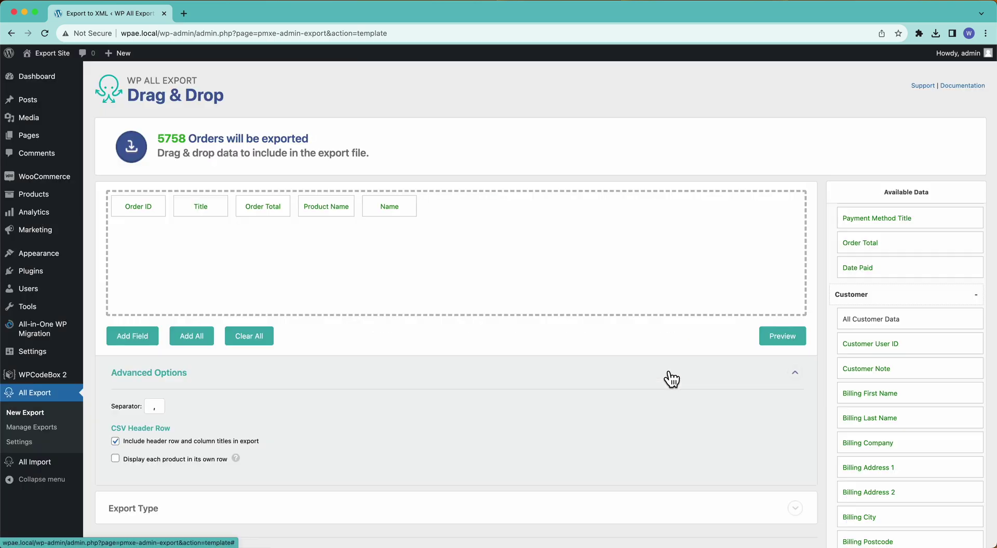
pyautogui.click(137, 339)
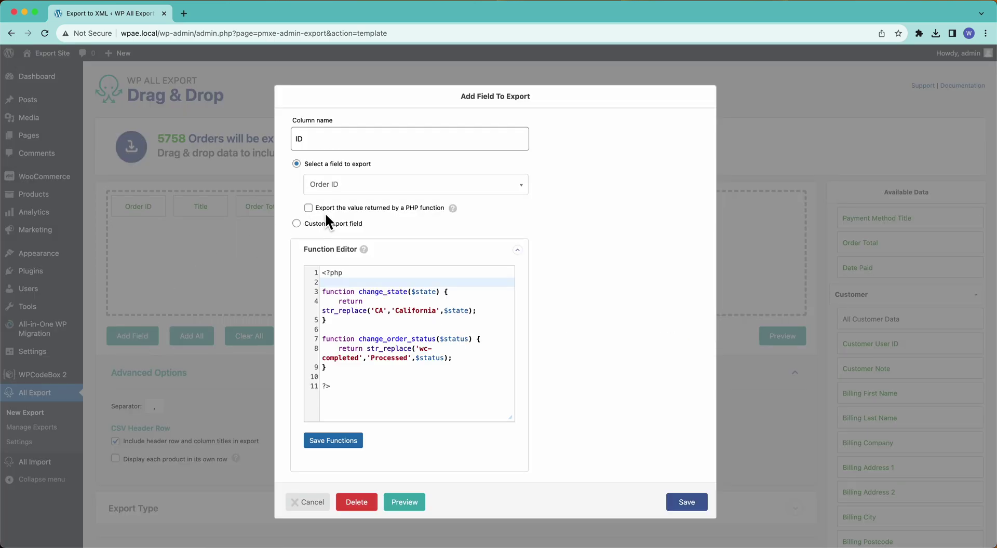
pyautogui.click(309, 227)
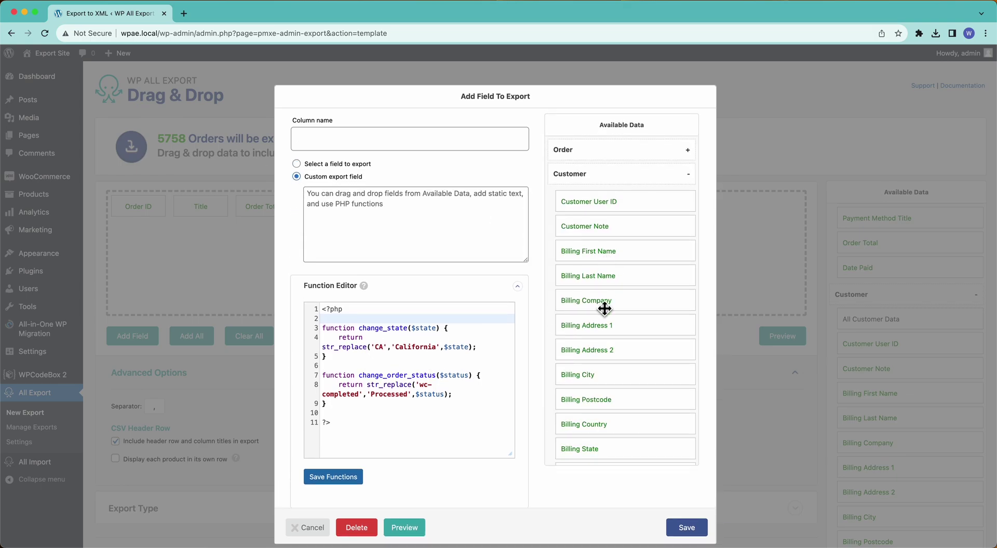
pyautogui.scroll(-2, 605, 363)
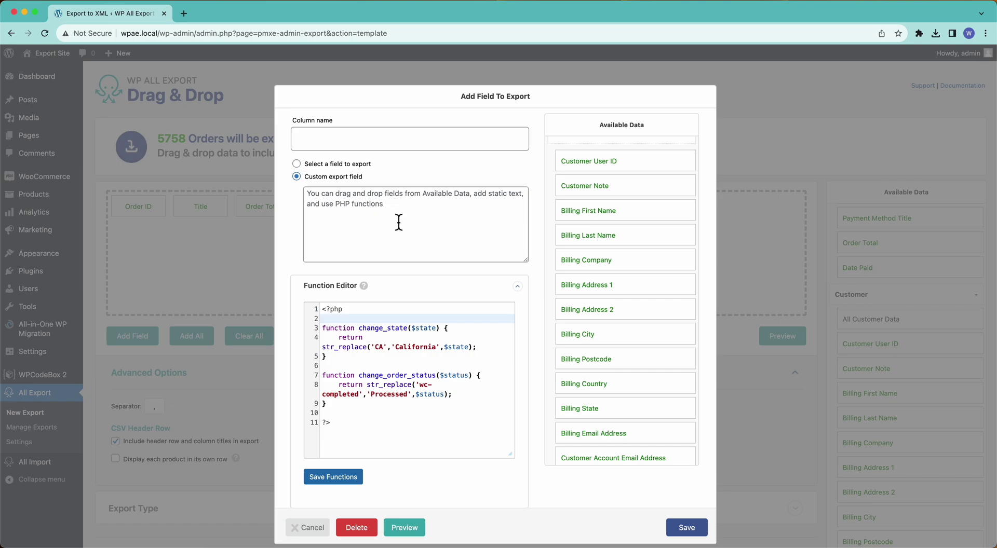
pyautogui.click(686, 530)
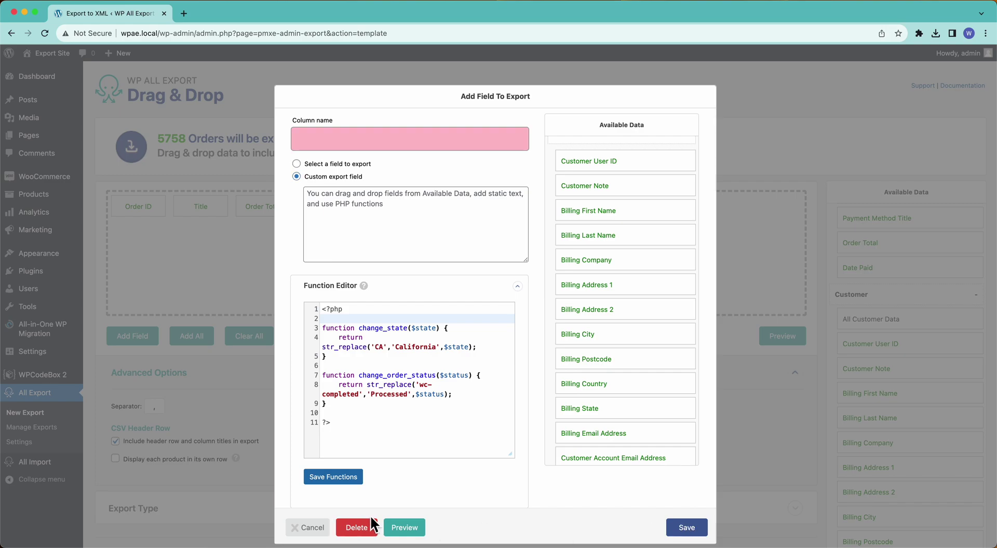
pyautogui.click(304, 528)
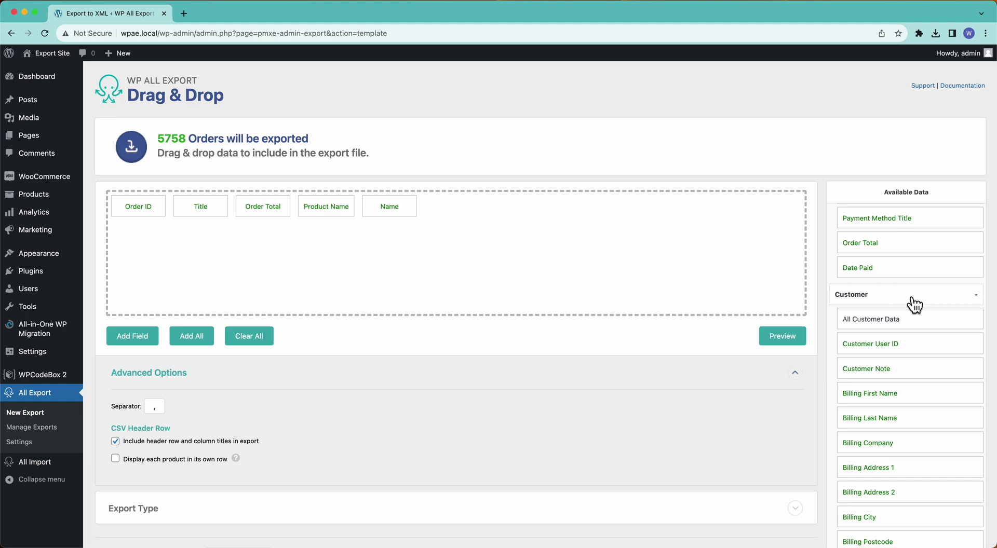
# Step: Add an Order Date column after Name and preview the orders
pyautogui.scroll(5, 912, 304)
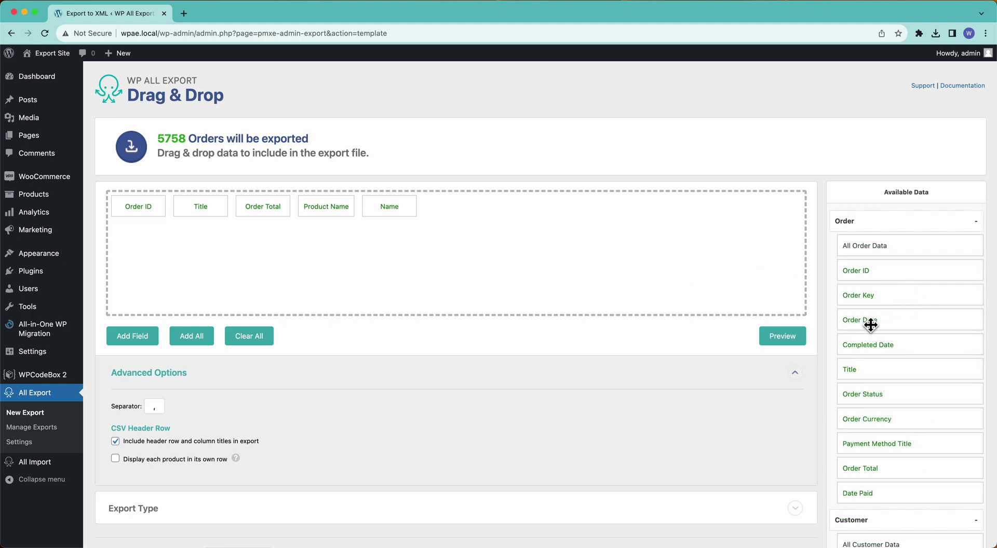
pyautogui.moveTo(871, 325); pyautogui.dragTo(656, 253)
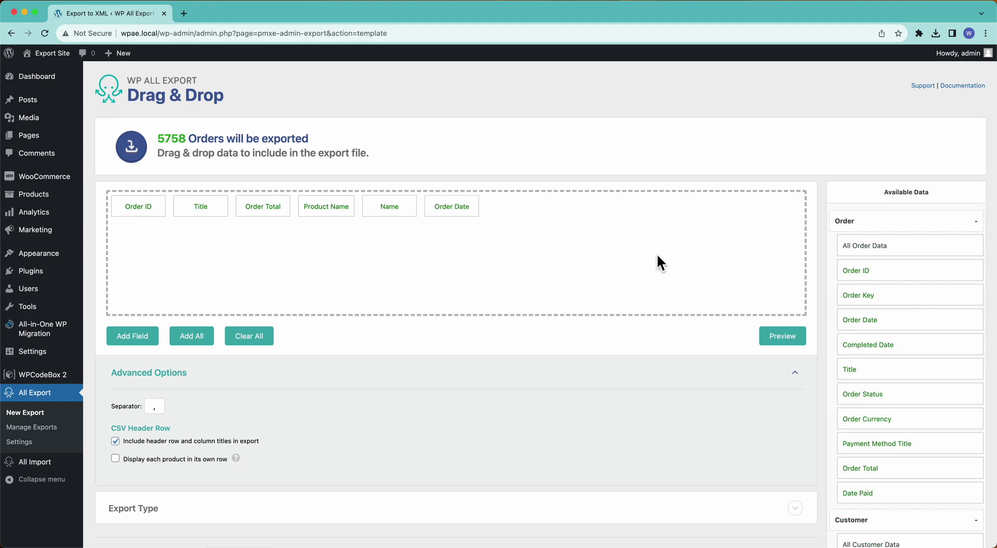
pyautogui.click(774, 335)
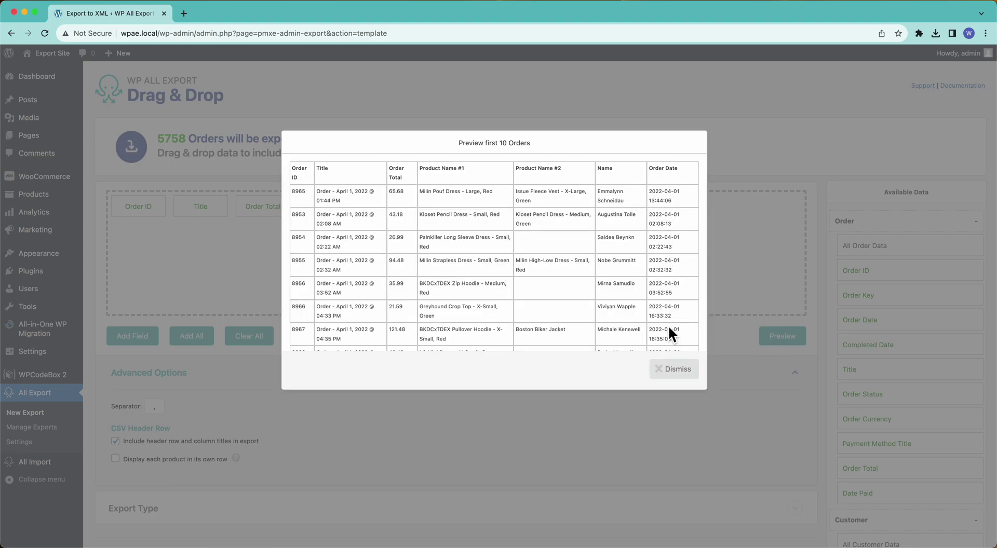
pyautogui.click(670, 373)
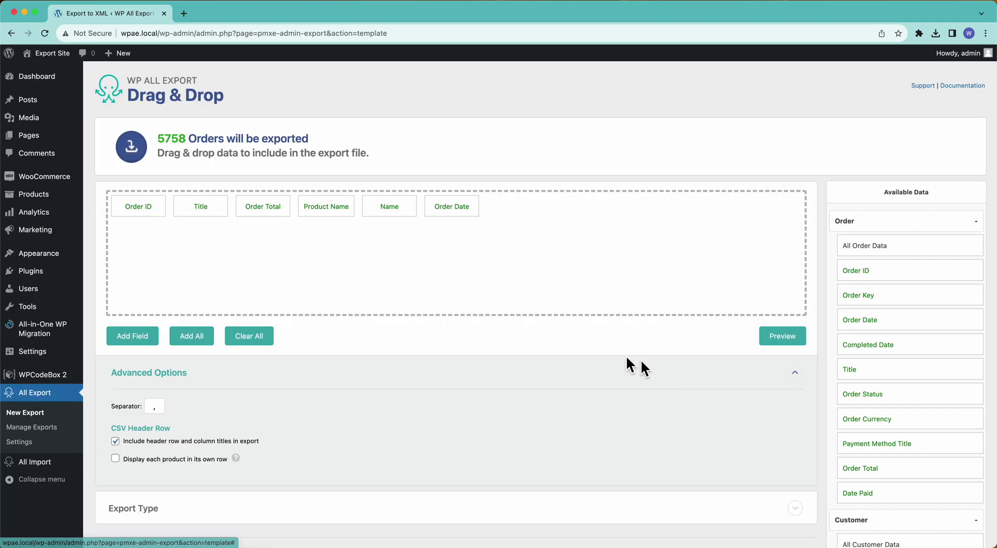
# Step: Format Order Date as Y-m-d and confirm dates preview as 2022-04-01
pyautogui.click(448, 210)
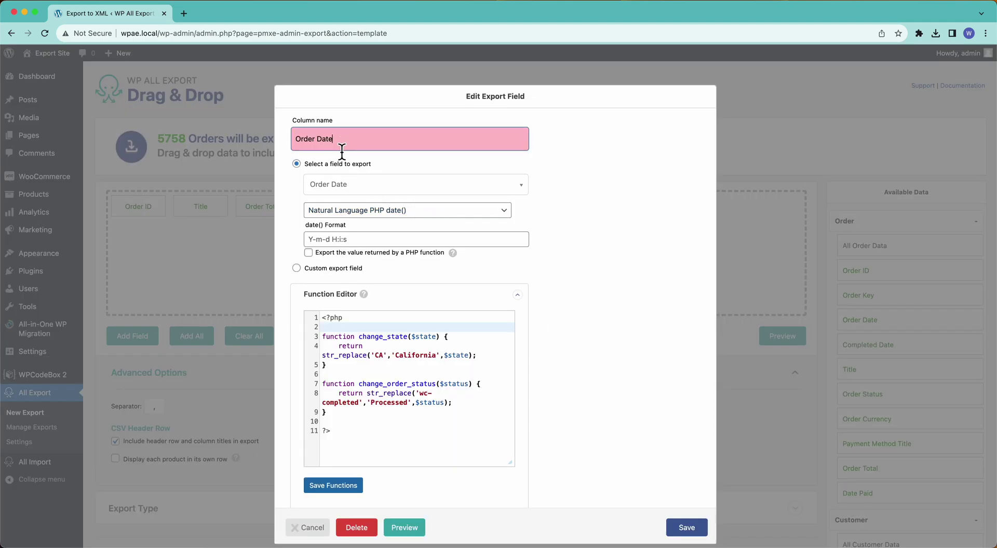
pyautogui.click(354, 243)
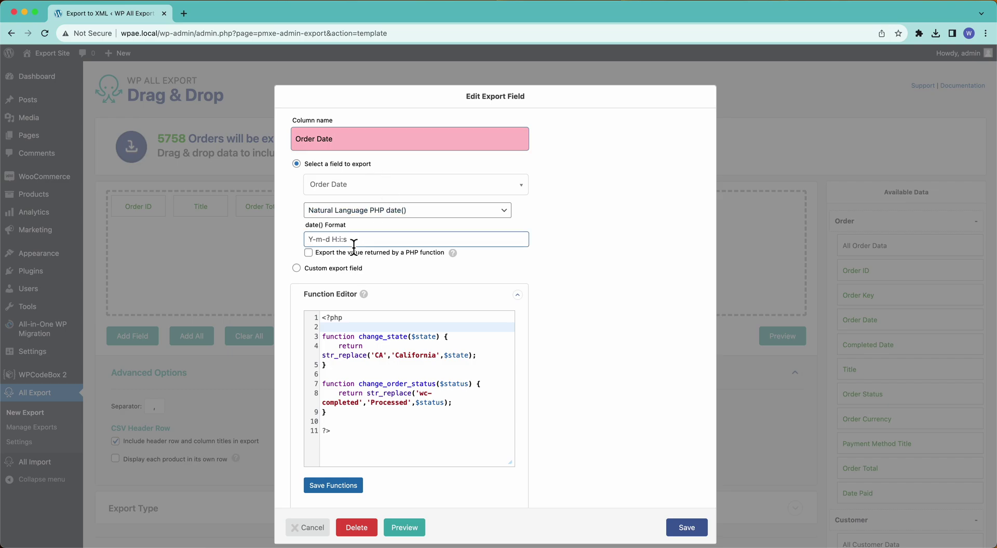
pyautogui.write('Y-m-d')
pyautogui.click(683, 529)
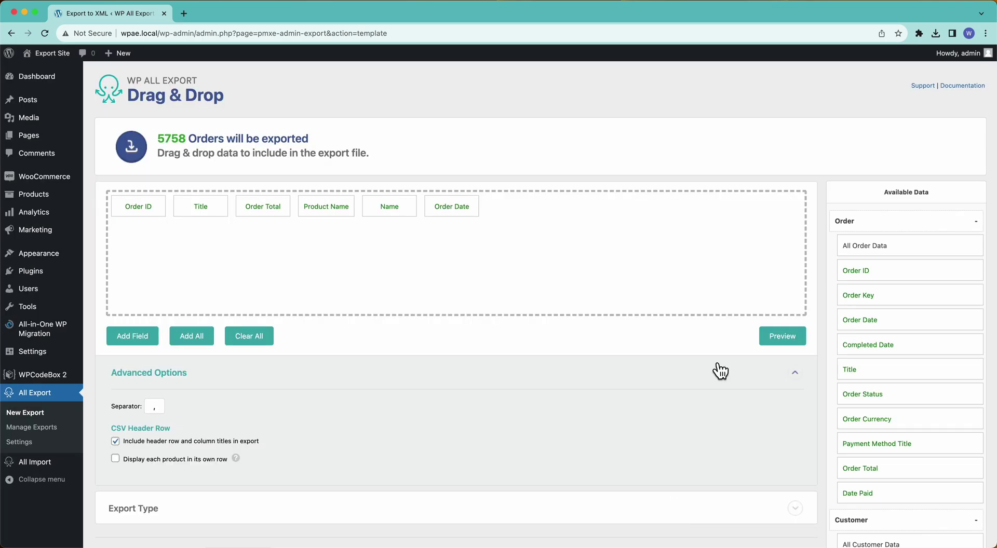
pyautogui.click(777, 338)
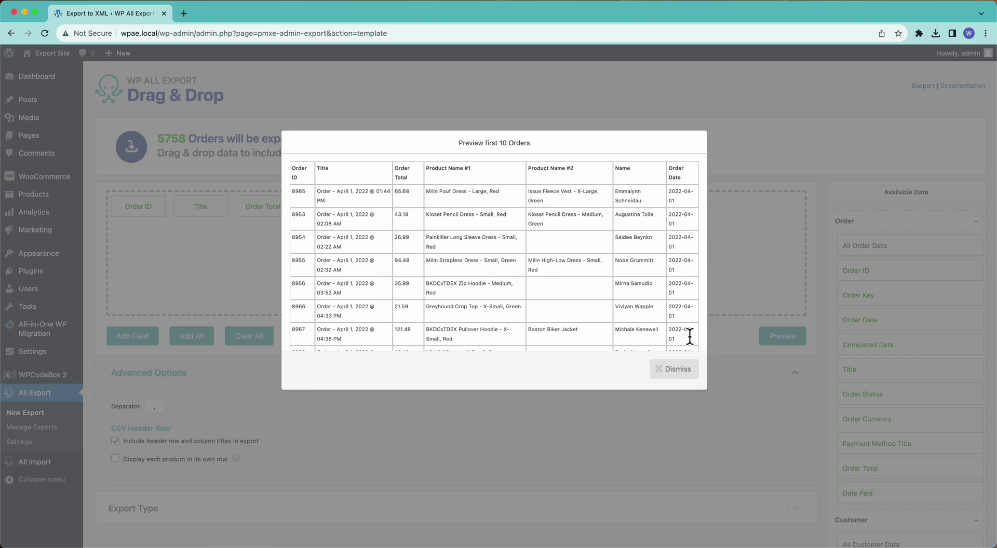
pyautogui.click(678, 370)
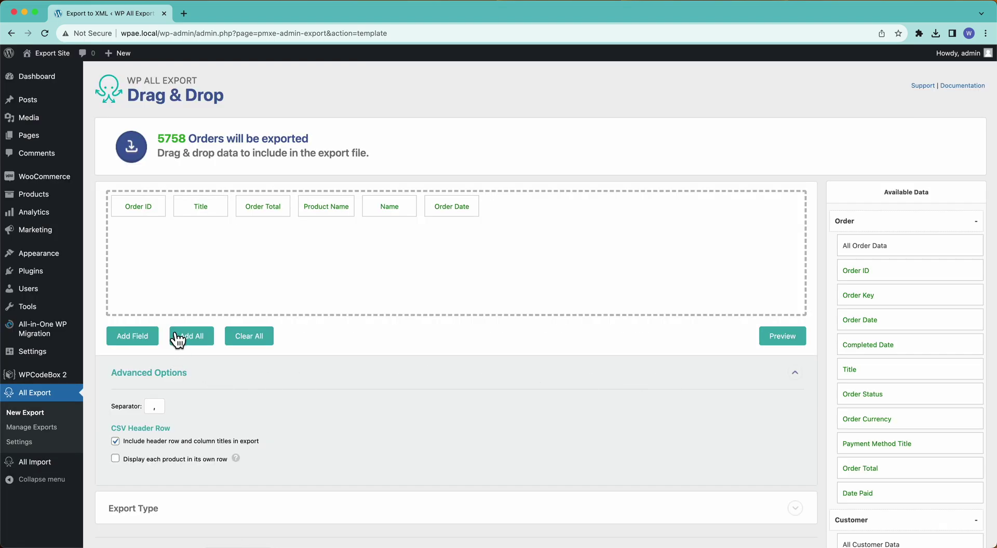
# Step: Add an Order Status column after Order Date and confirm the preview shows wc-completed
pyautogui.click(145, 338)
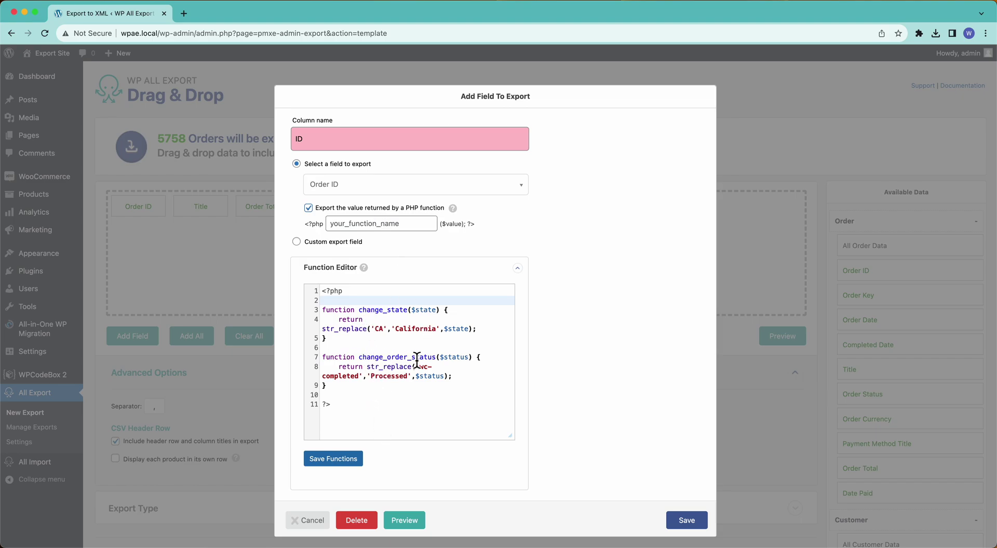
pyautogui.click(326, 185)
pyautogui.write('order')
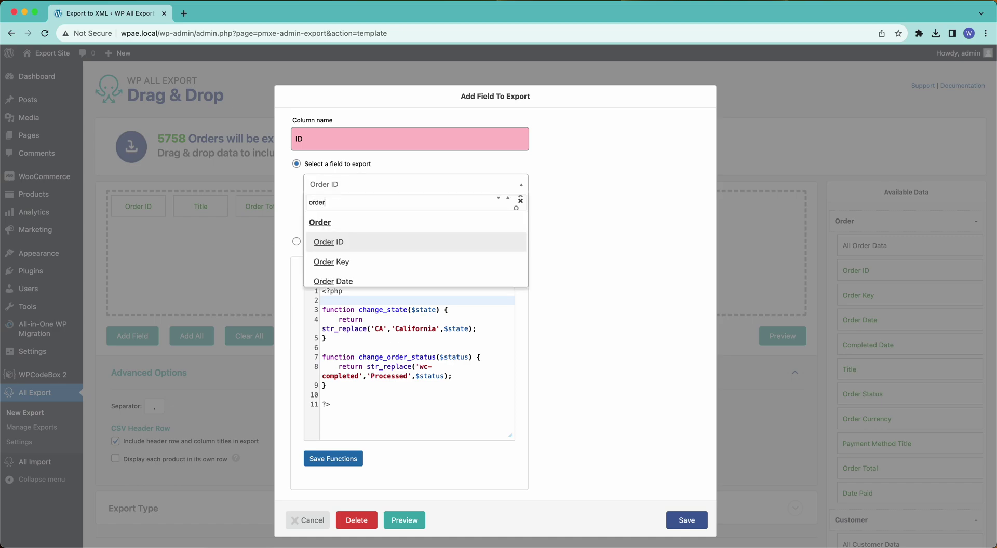
pyautogui.write(' stat')
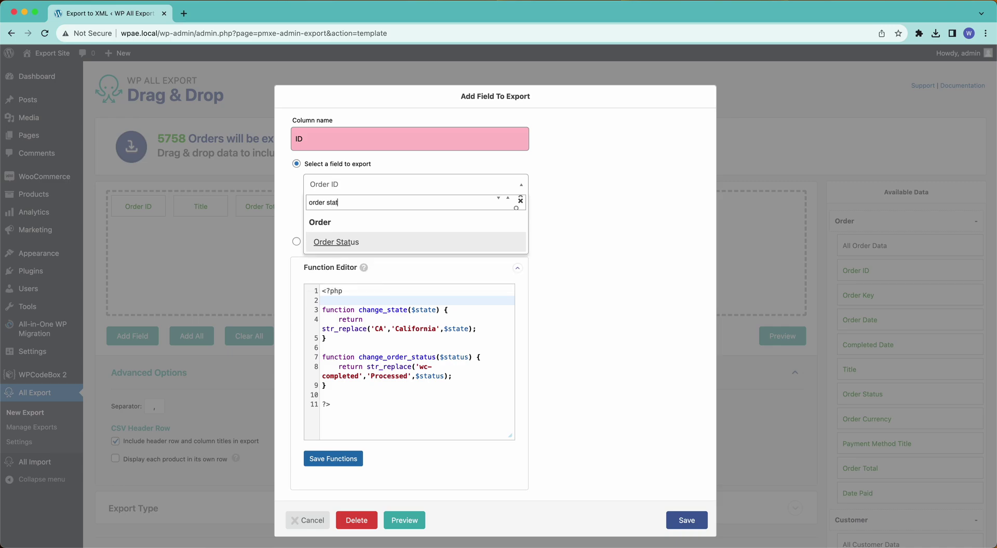
pyautogui.click(343, 242)
pyautogui.click(308, 209)
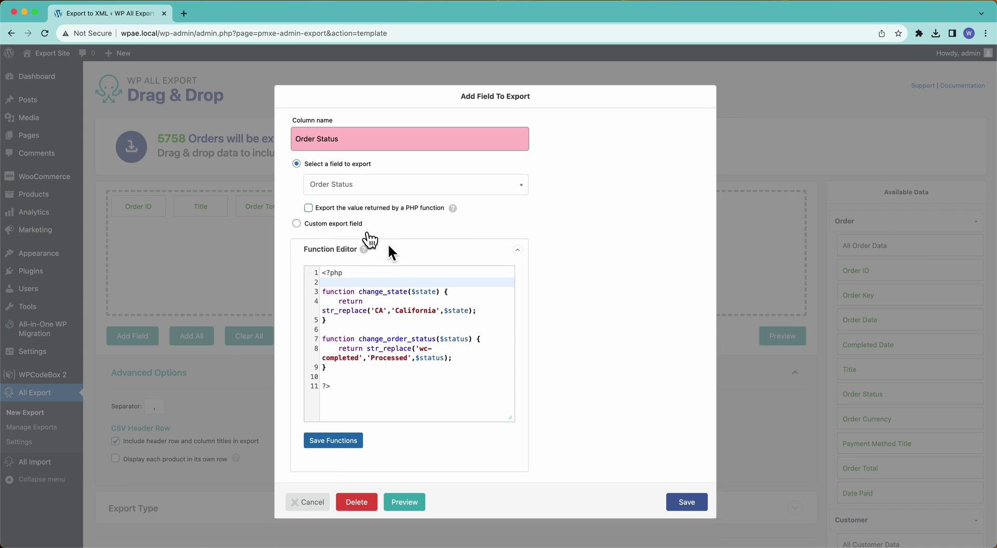
pyautogui.click(685, 519)
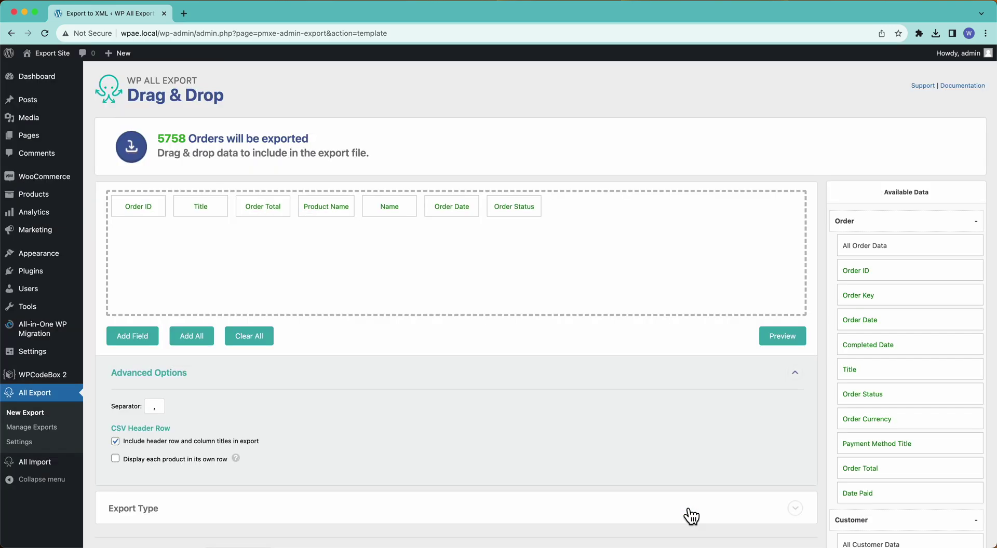
pyautogui.click(795, 336)
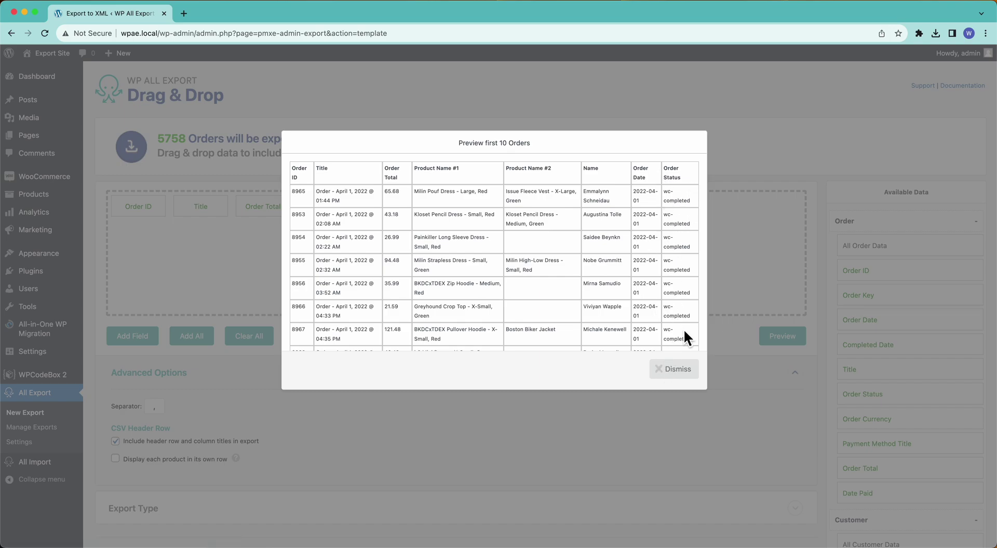
pyautogui.click(674, 373)
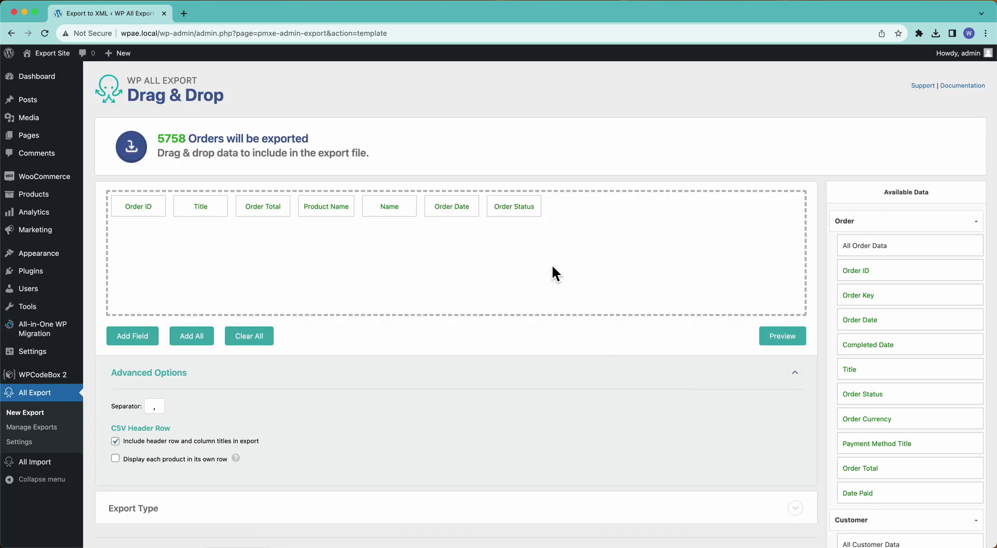
# Step: Run Order Status through the change_order_status PHP function so the preview shows Processed
pyautogui.click(509, 210)
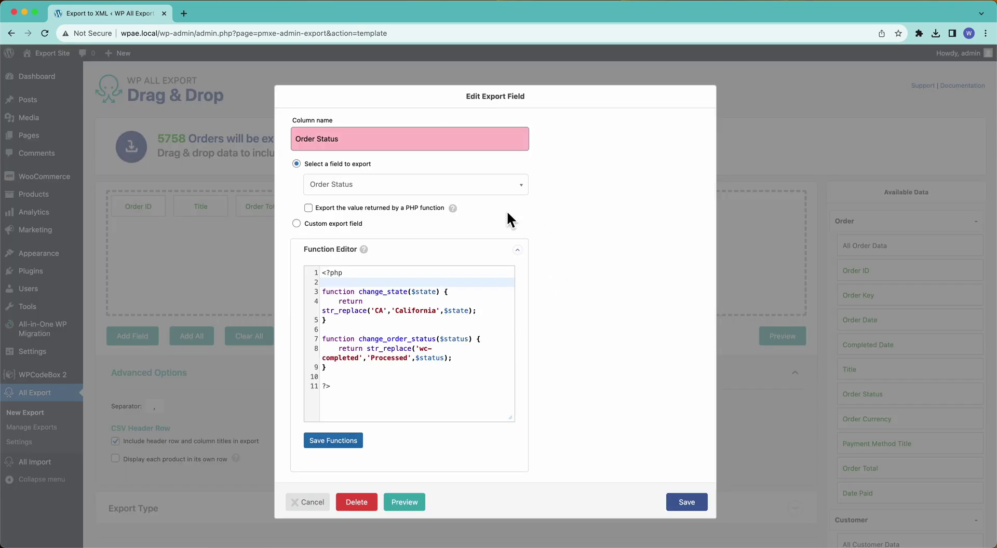
pyautogui.click(369, 209)
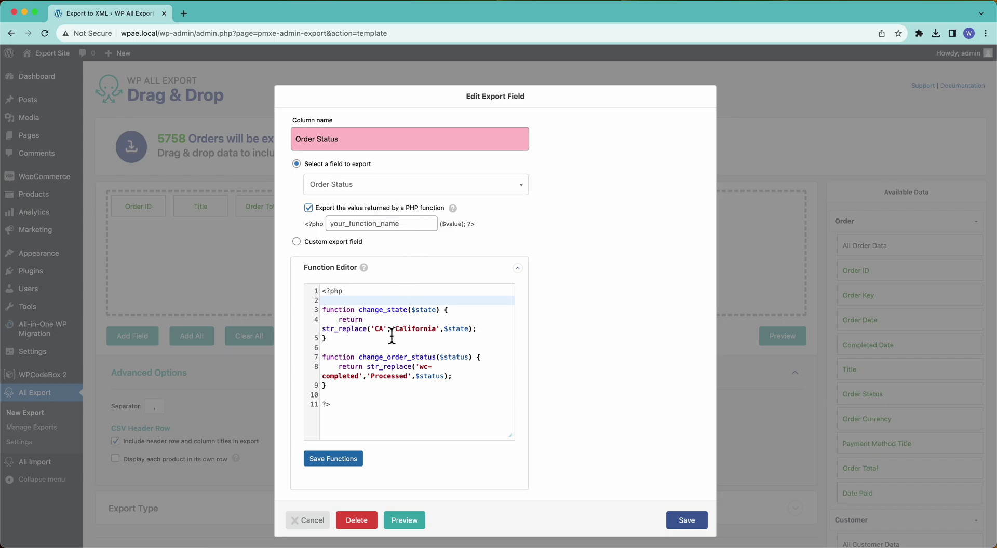
pyautogui.click(356, 224)
pyautogui.write('change')
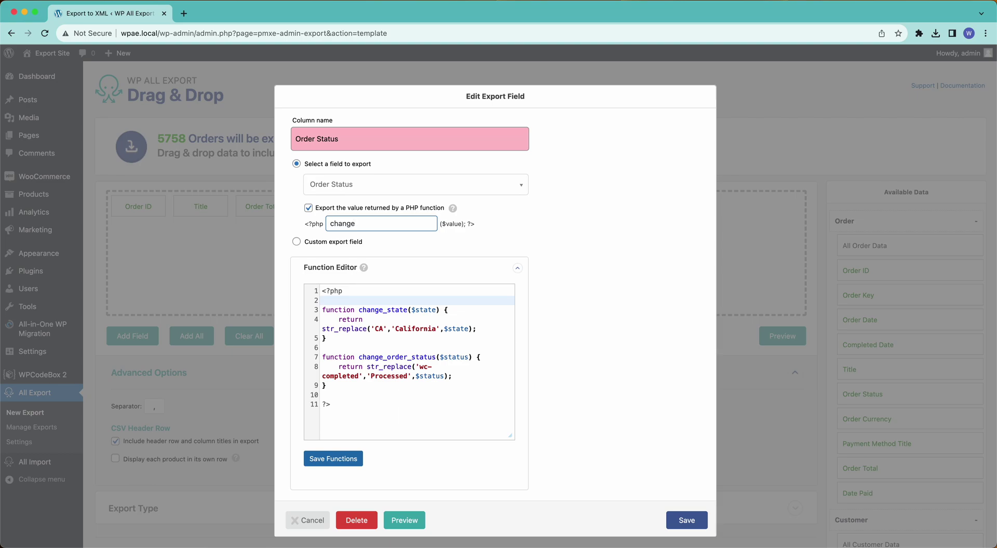
pyautogui.write('_order_status')
pyautogui.click(697, 519)
pyautogui.click(789, 338)
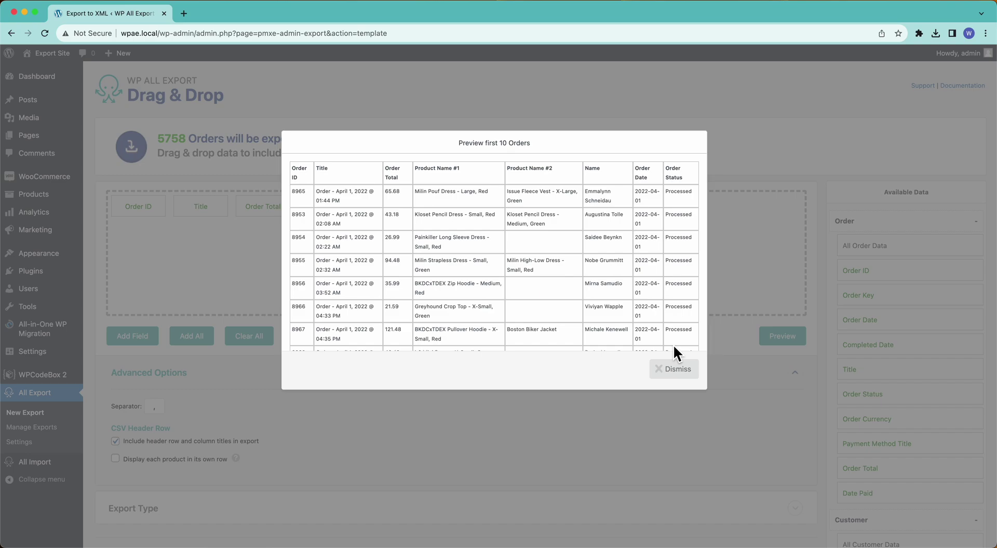
pyautogui.click(674, 376)
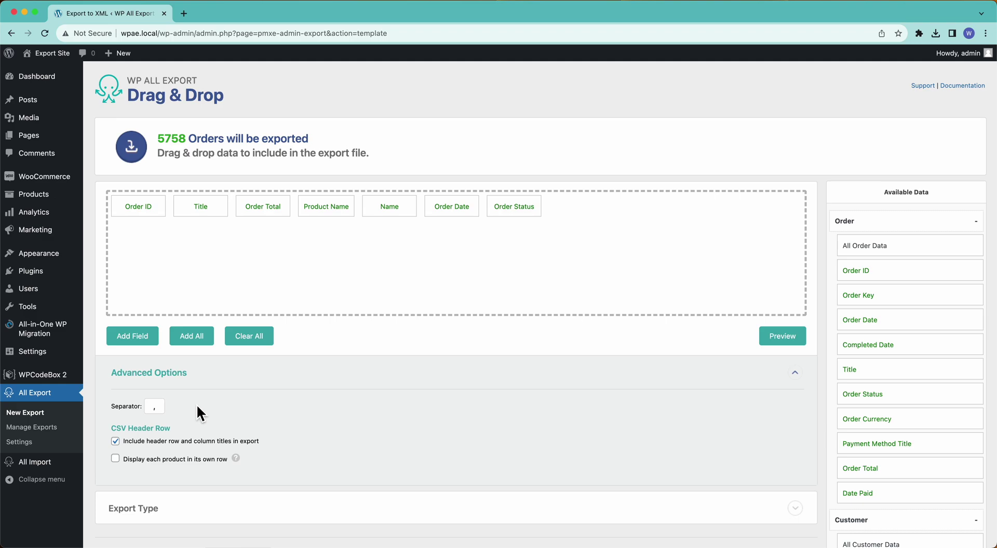
pyautogui.click(161, 410)
pyautogui.scroll(-3, 250, 418)
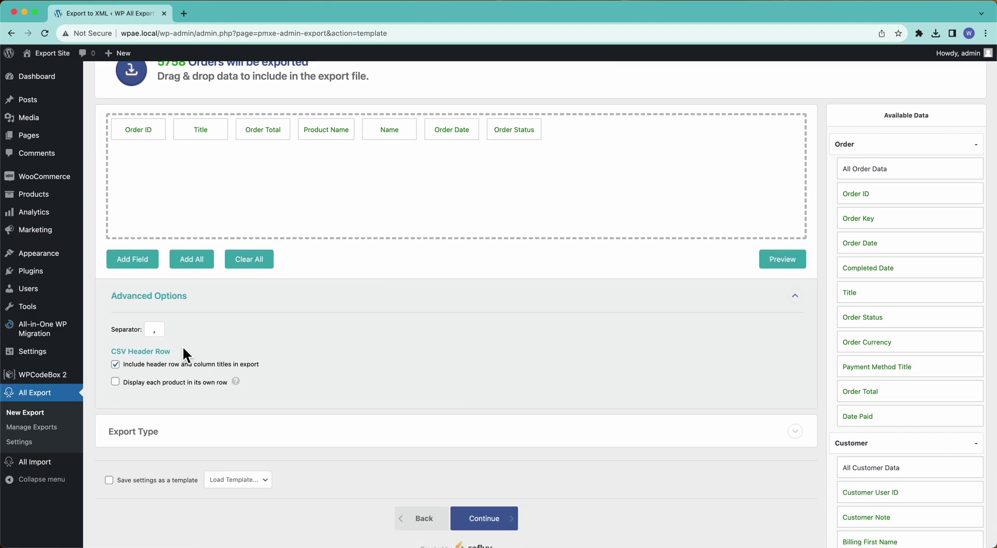
# Step: Expand Export Type and view the spreadsheet formats, leaving CSV File selected
pyautogui.click(167, 445)
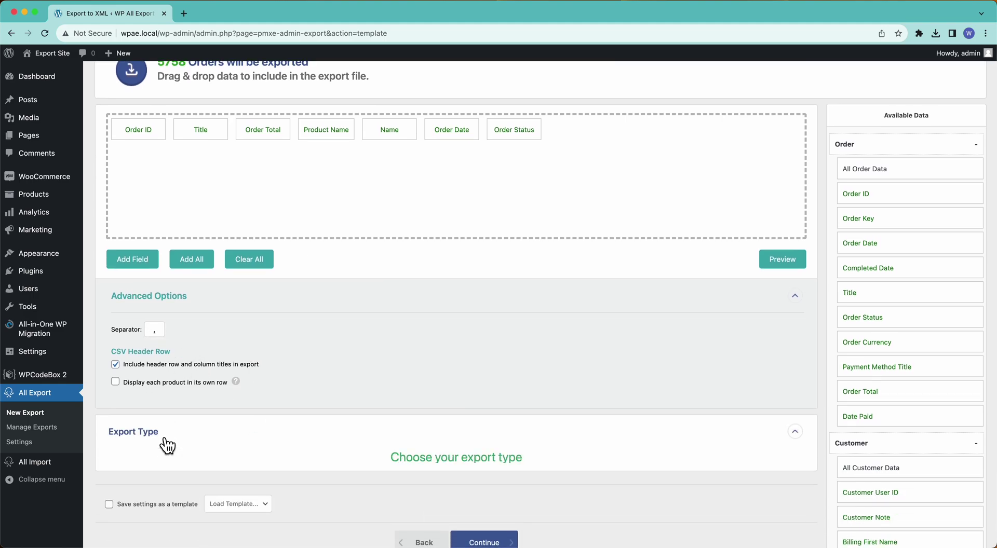
pyautogui.scroll(-5, 167, 443)
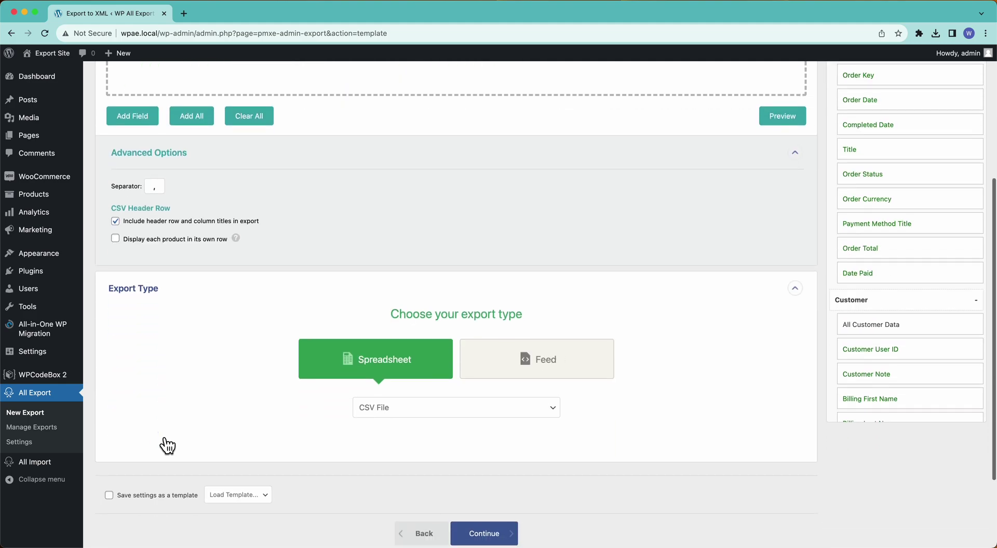
pyautogui.click(374, 410)
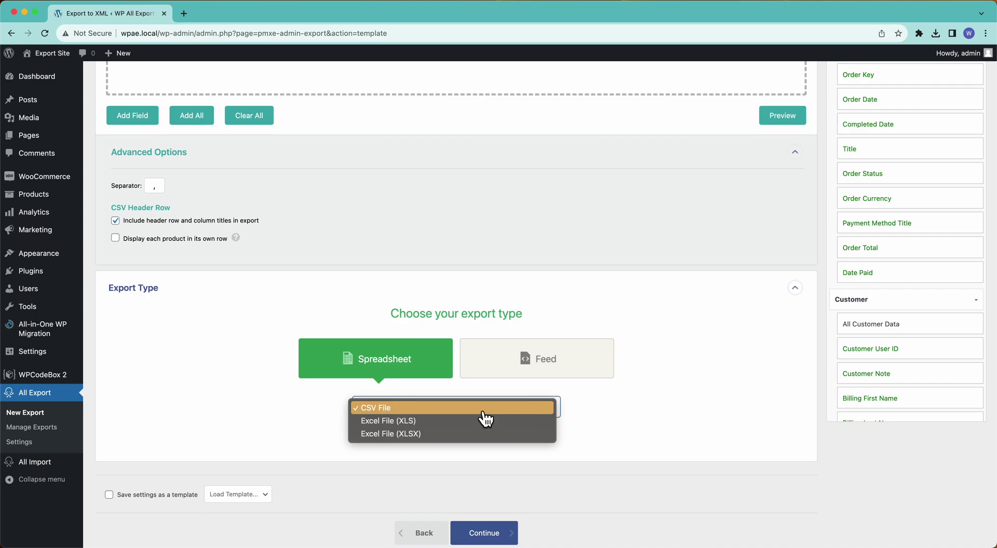
pyautogui.click(572, 421)
# Step: Switch the export to a Simple XML Feed and review its advanced feed options
pyautogui.click(528, 366)
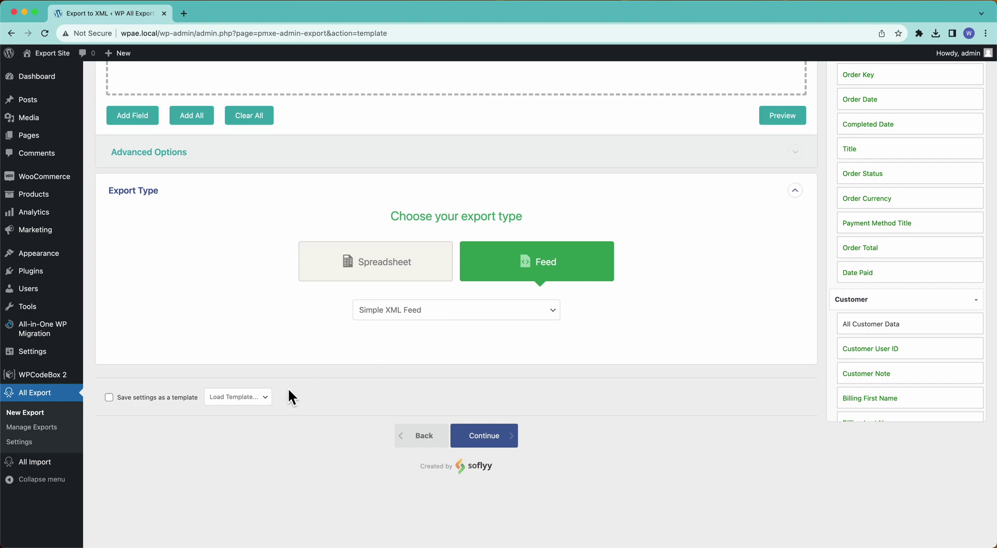
pyautogui.scroll(4, 287, 388)
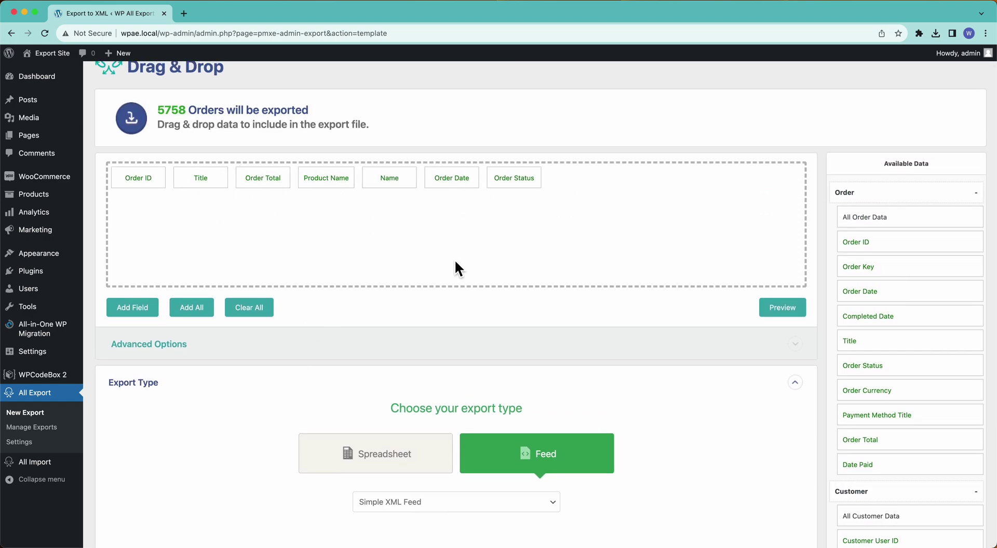
pyautogui.click(150, 345)
pyautogui.scroll(-1, 151, 359)
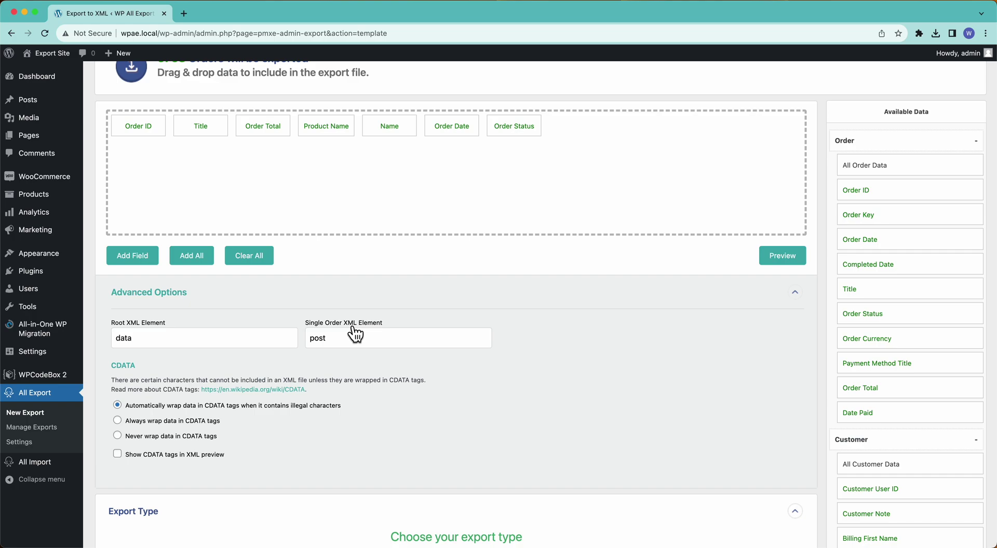
pyautogui.scroll(-3, 353, 335)
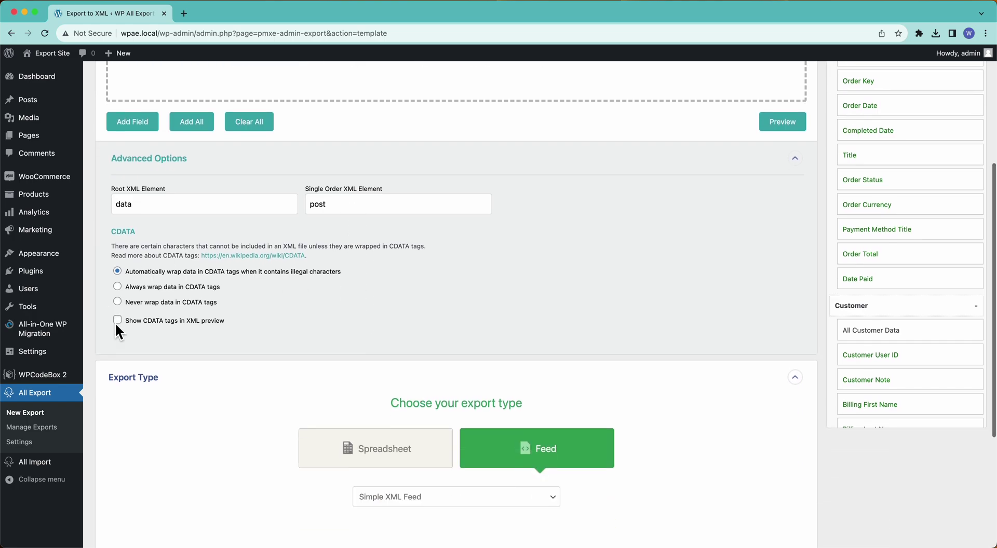
pyautogui.scroll(-2, 174, 283)
pyautogui.scroll(5, 174, 283)
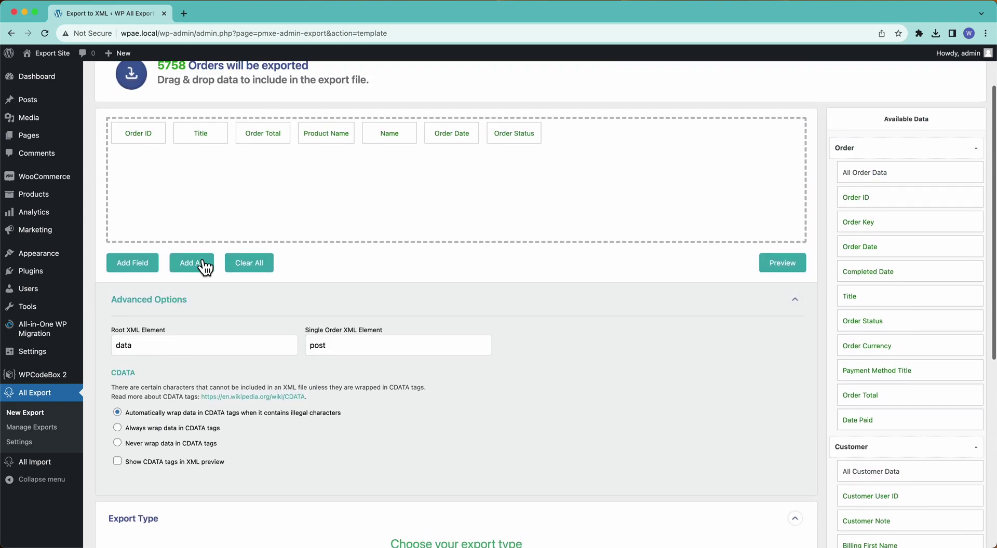
pyautogui.scroll(-4, 316, 180)
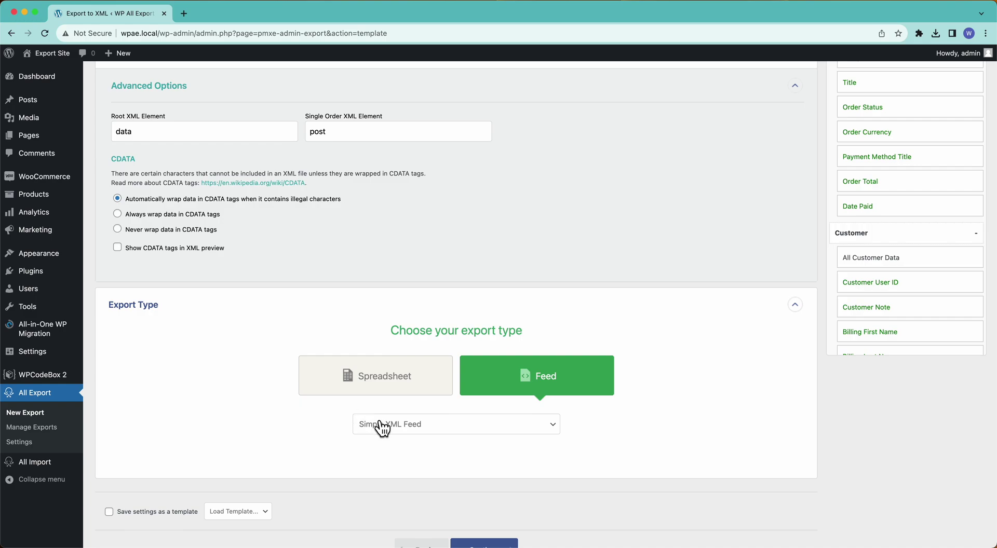
# Step: Choose Custom XML Feed, toggle Advanced Options, and bring up the XML Editor help
pyautogui.click(444, 435)
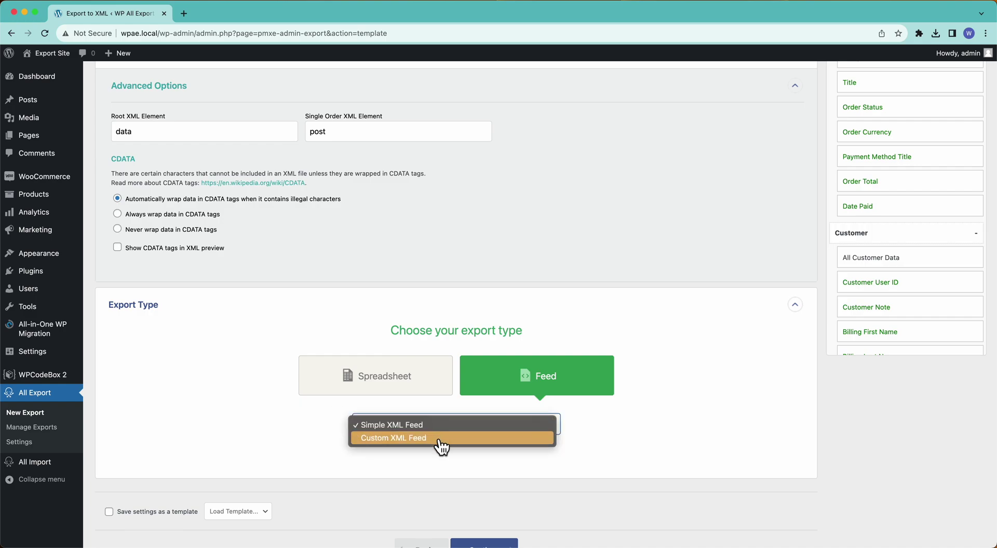
pyautogui.click(440, 439)
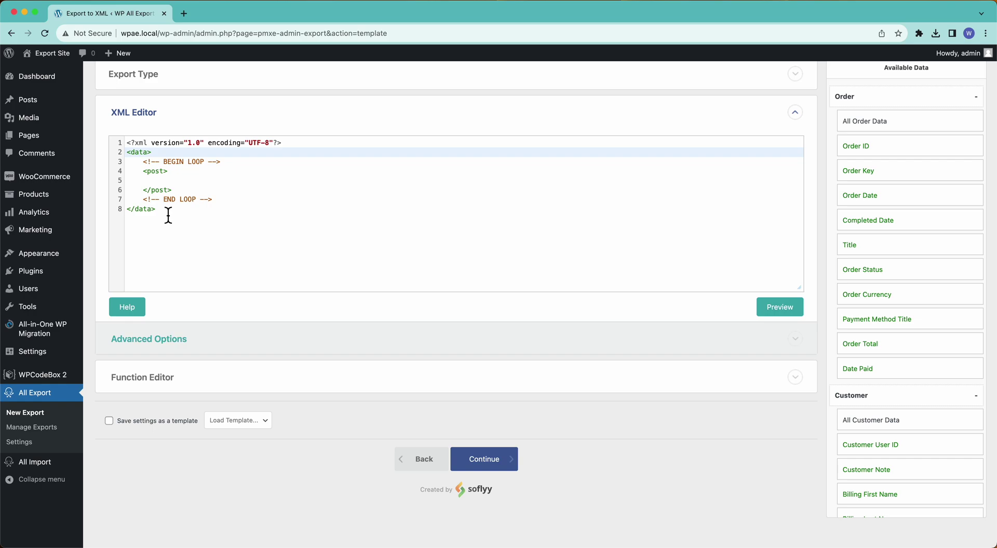
pyautogui.click(166, 343)
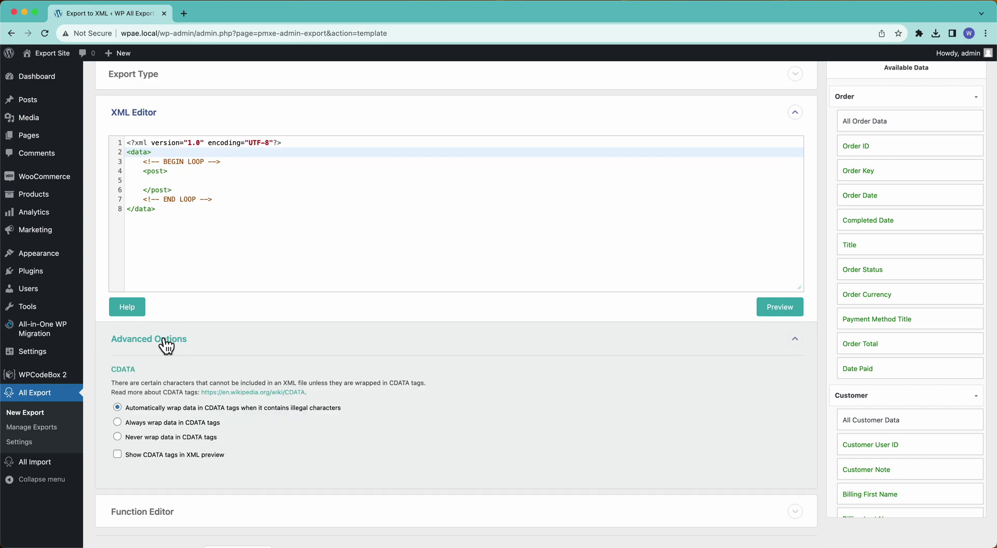
pyautogui.click(166, 343)
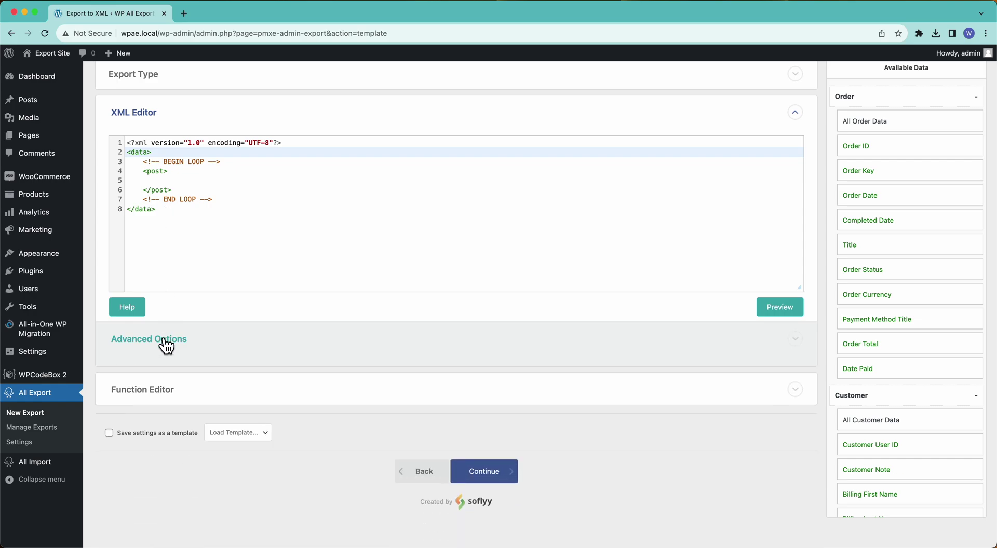
pyautogui.click(126, 307)
# Step: Read the Custom XML Editor, PHP Functions and Repeating Fields help sections, then close the help
pyautogui.click(418, 159)
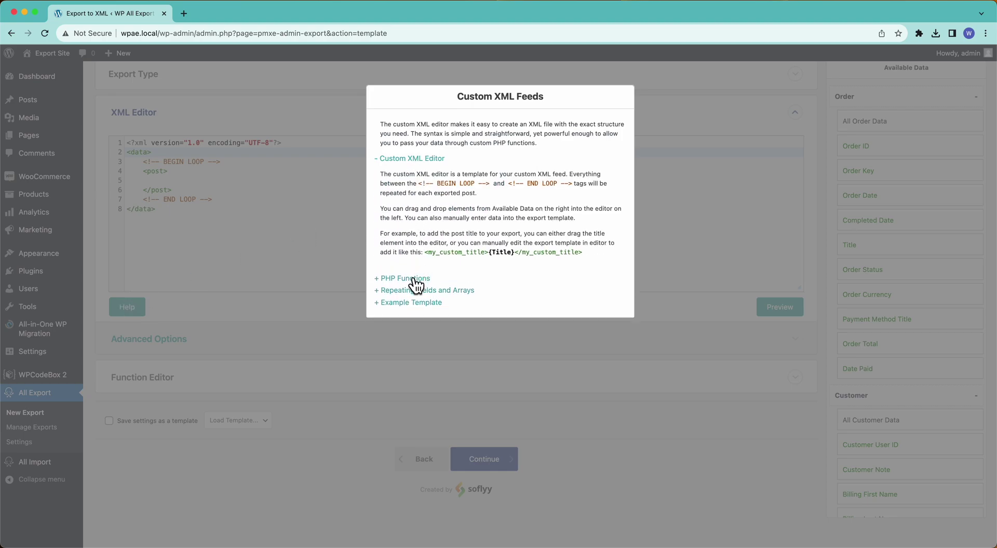
pyautogui.click(410, 279)
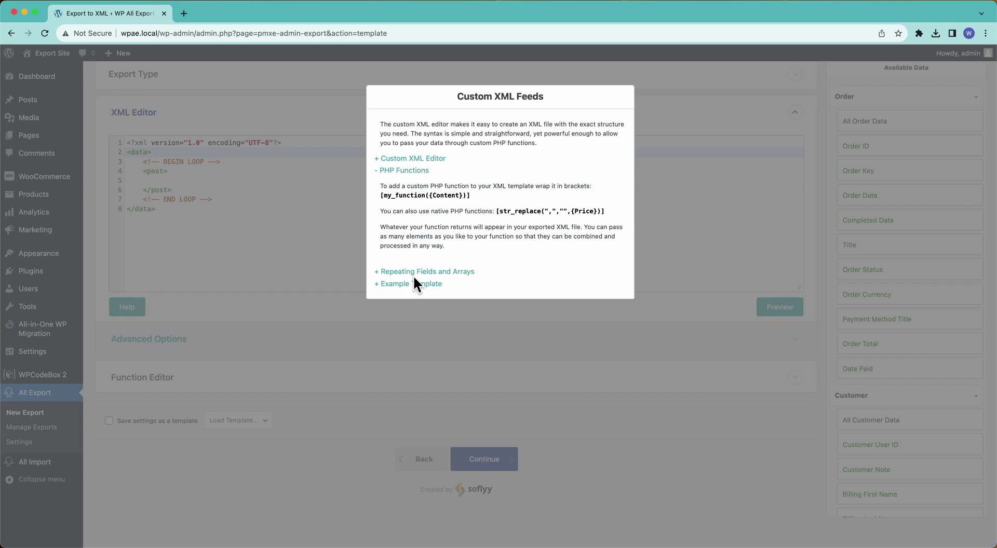
pyautogui.click(414, 273)
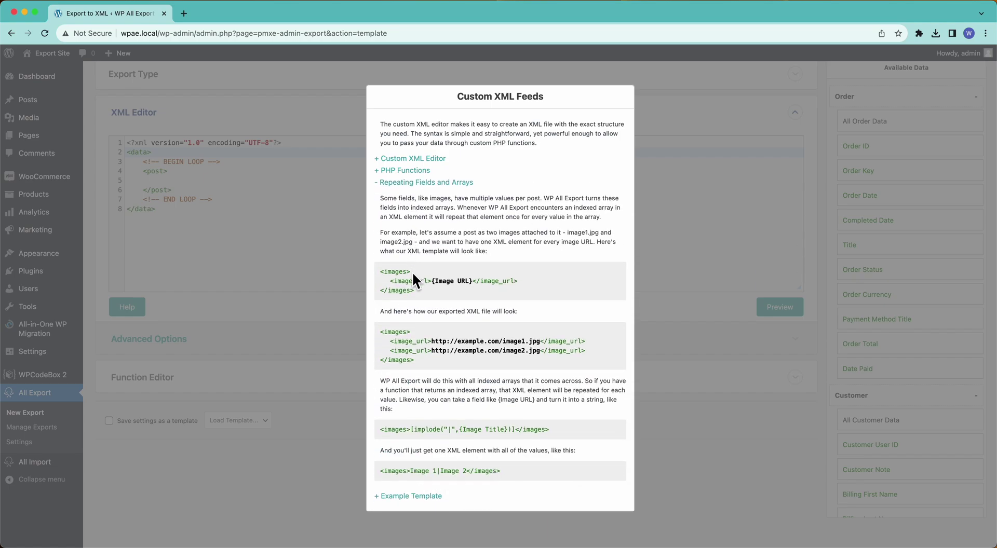
pyautogui.click(337, 263)
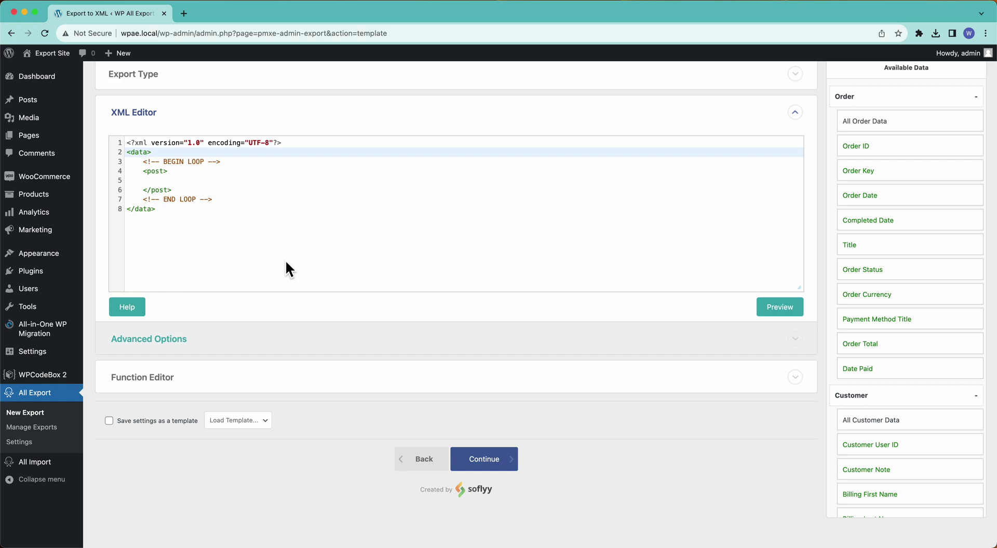
# Step: Set Export Type back to Spreadsheet (CSV File), restoring the seven-column layout
pyautogui.scroll(3, 286, 262)
pyautogui.click(218, 202)
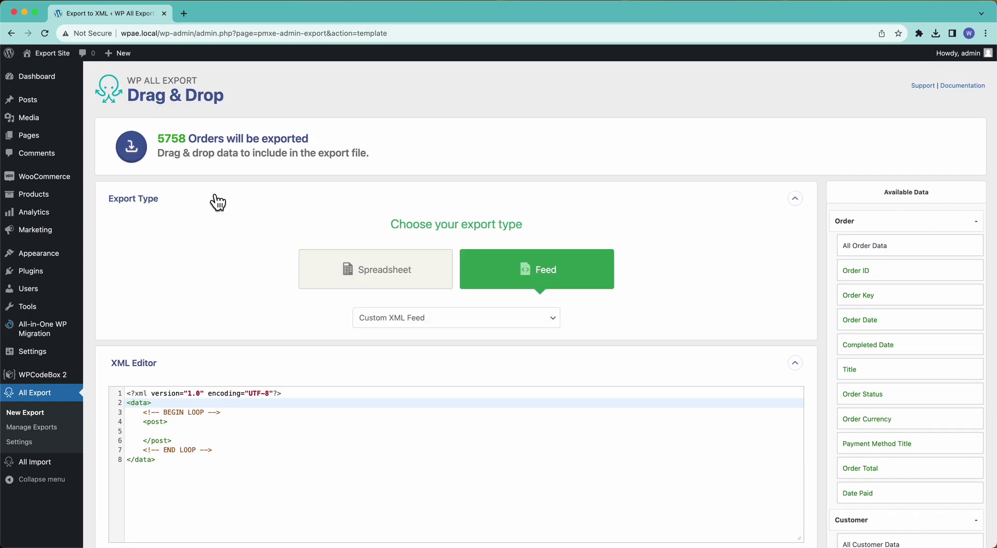
pyautogui.click(347, 269)
pyautogui.scroll(-5, 379, 400)
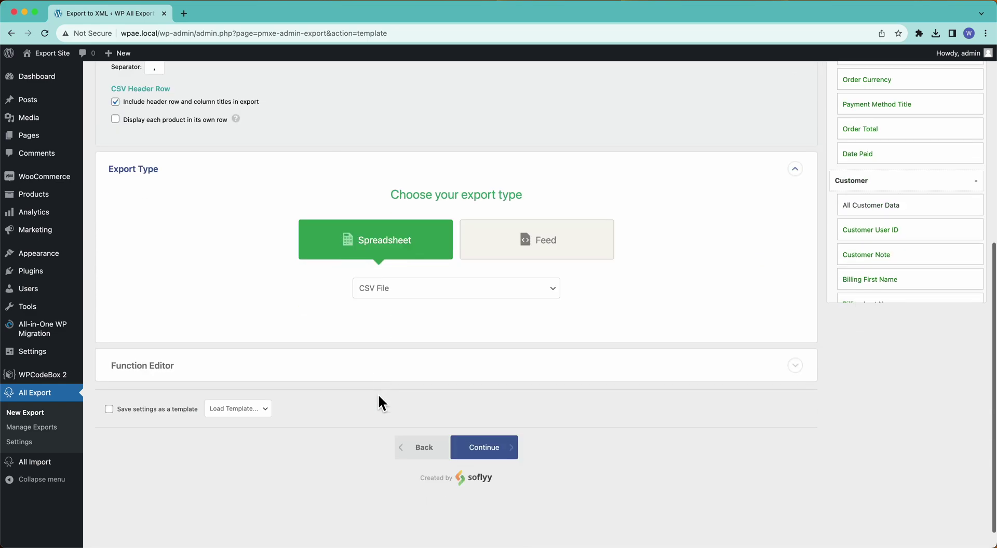
pyautogui.scroll(5, 378, 403)
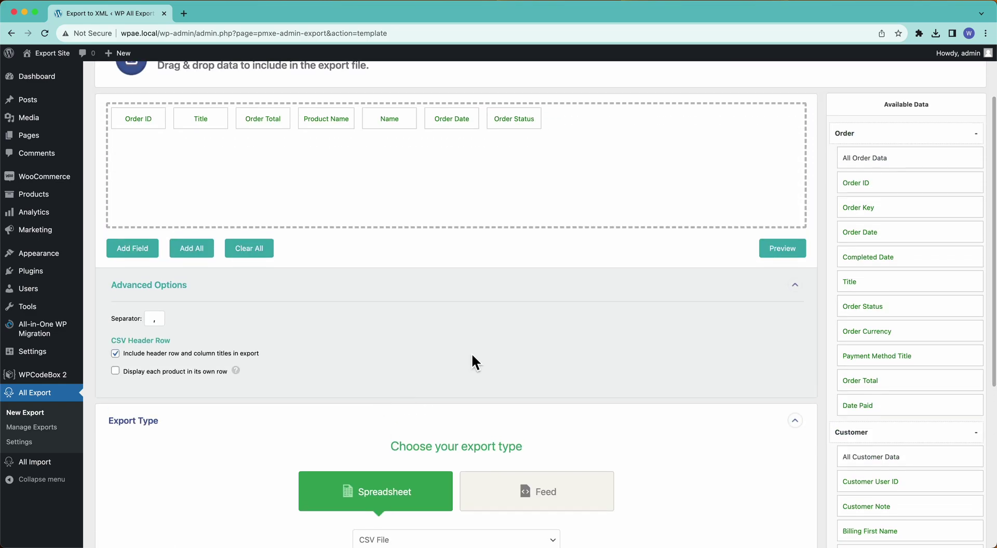
pyautogui.scroll(-15, 925, 284)
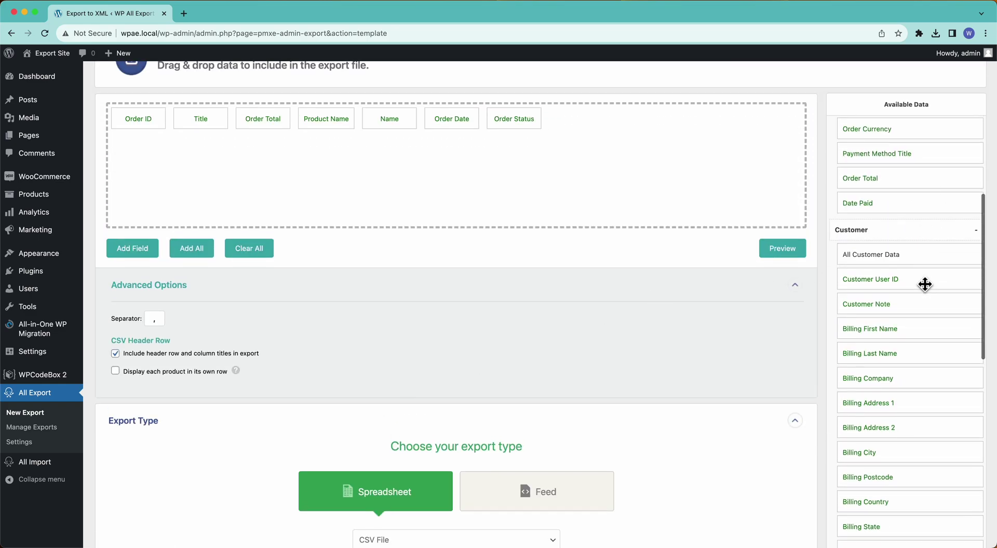
pyautogui.scroll(15, 926, 285)
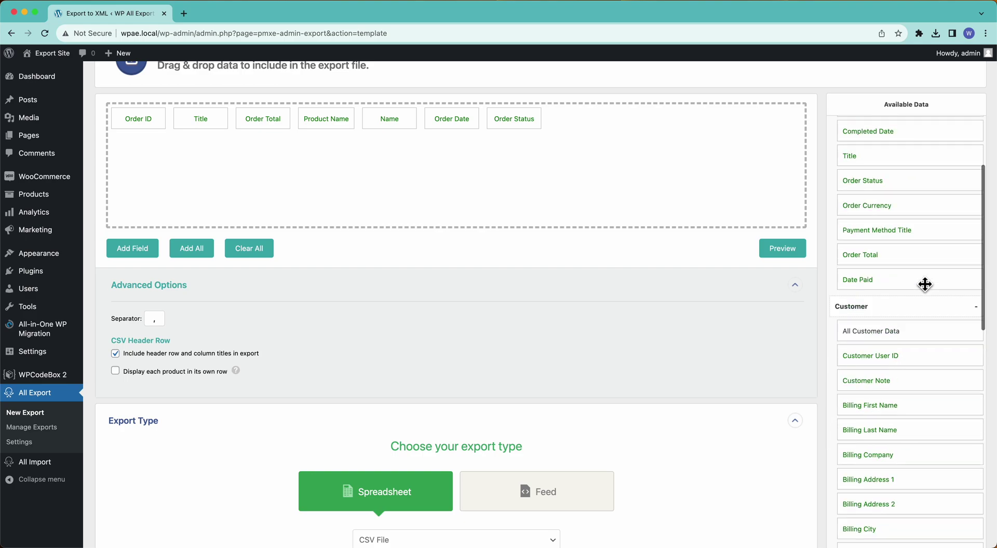
pyautogui.scroll(2, 744, 332)
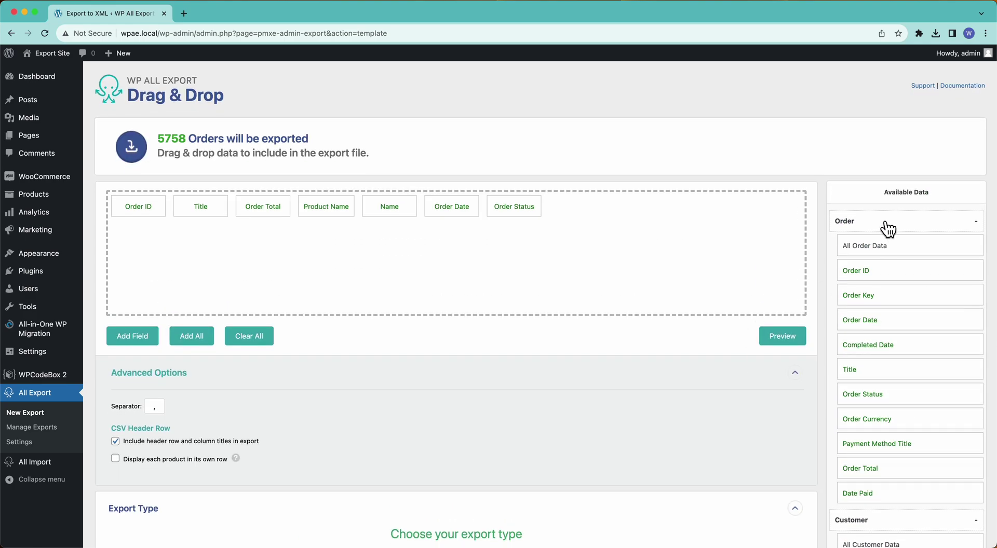
# Step: Collapse and re-expand the Order and Customer field groups in Available Data
pyautogui.click(885, 223)
pyautogui.click(865, 254)
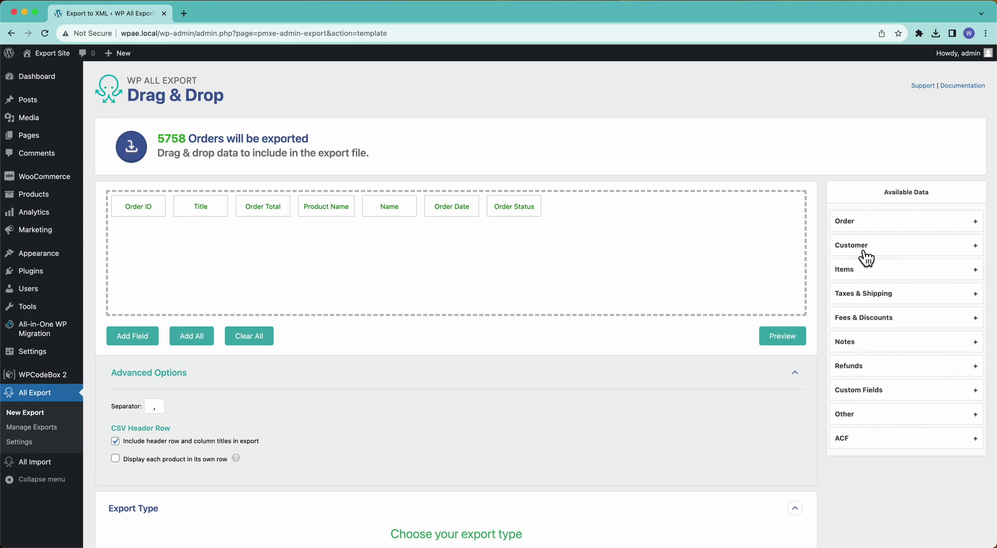
pyautogui.click(857, 224)
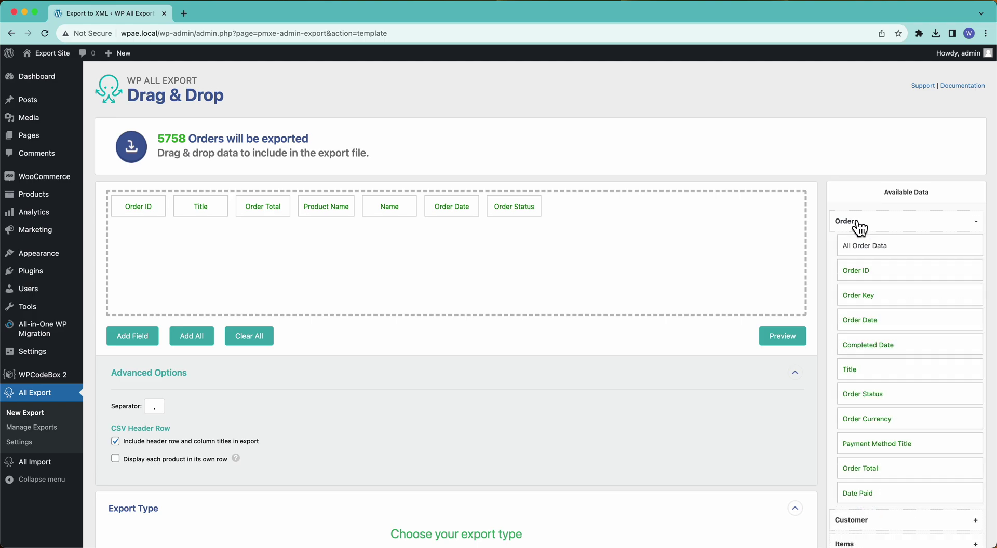
pyautogui.click(863, 224)
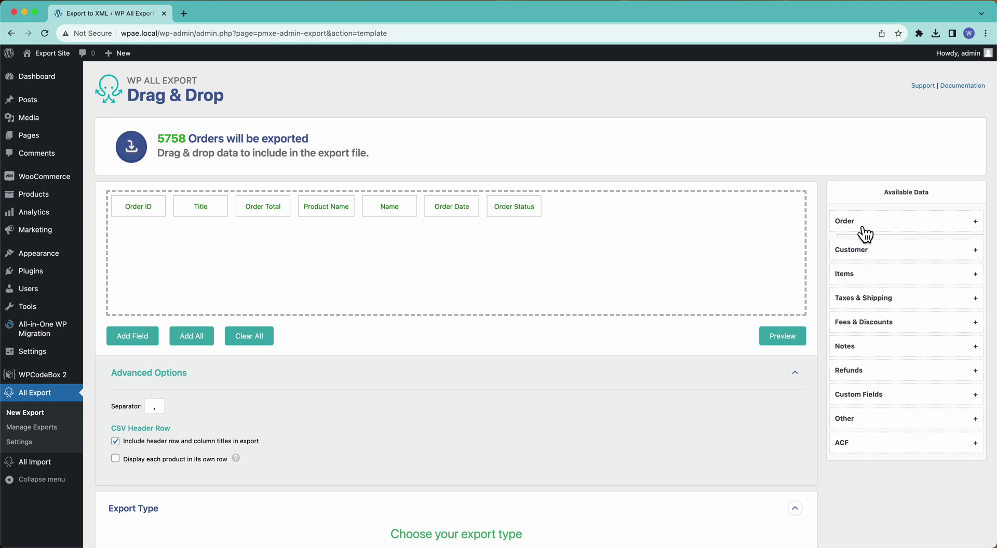
pyautogui.click(865, 246)
# Step: Expand the Items, Product Data, Taxonomies, Custom Fields and Attributes groups
pyautogui.scroll(-8, 882, 391)
pyautogui.click(863, 462)
pyautogui.scroll(-5, 860, 468)
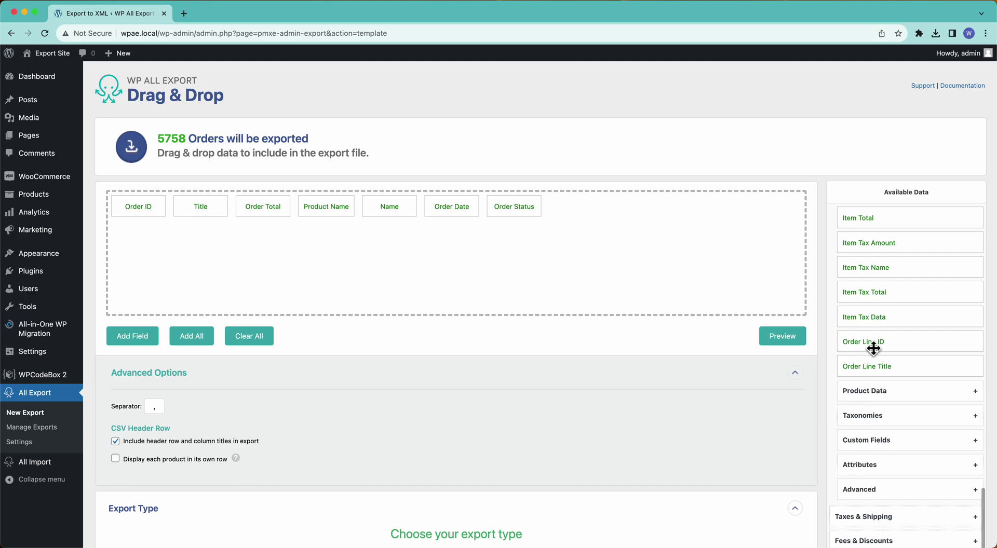
pyautogui.click(878, 394)
pyautogui.scroll(-5, 878, 391)
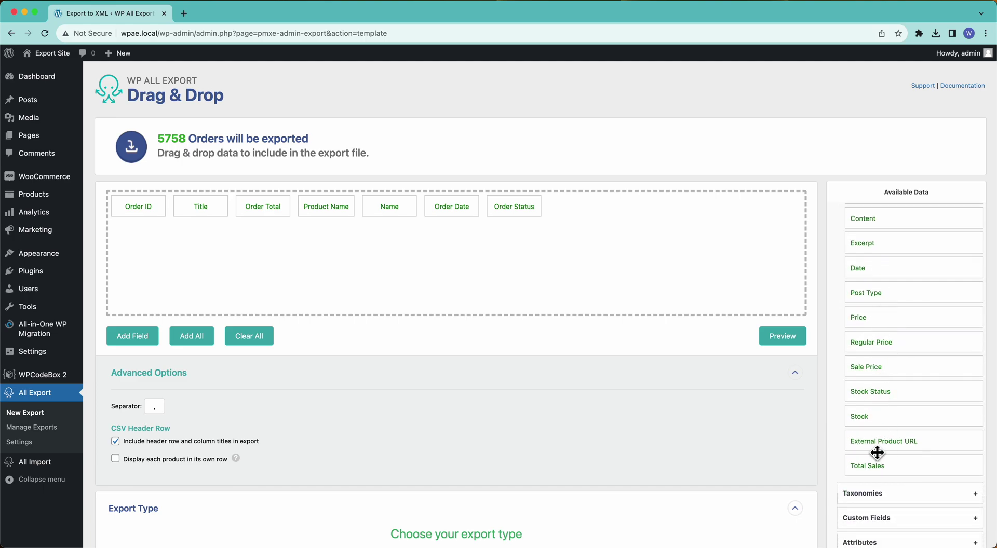
pyautogui.scroll(-3, 878, 453)
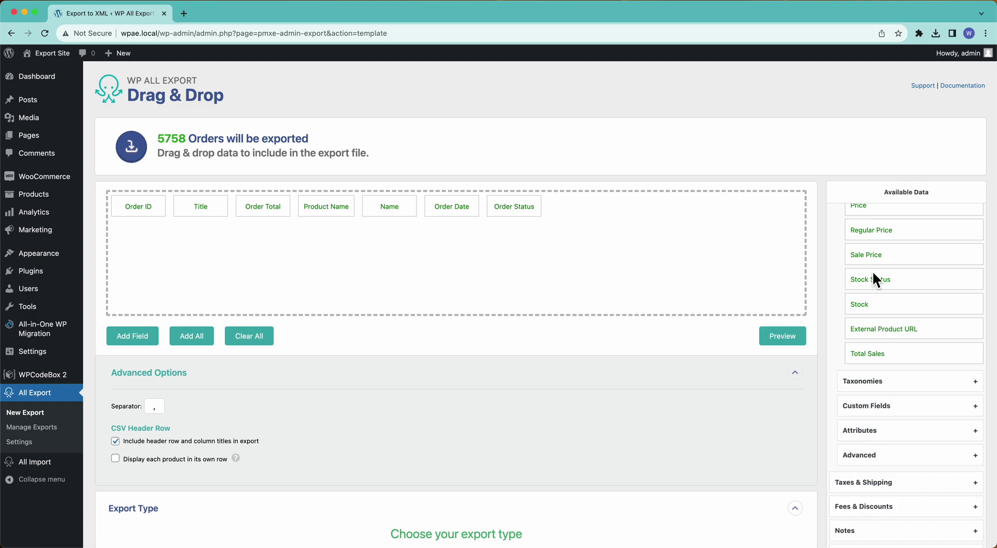
pyautogui.click(875, 386)
pyautogui.scroll(-3, 877, 391)
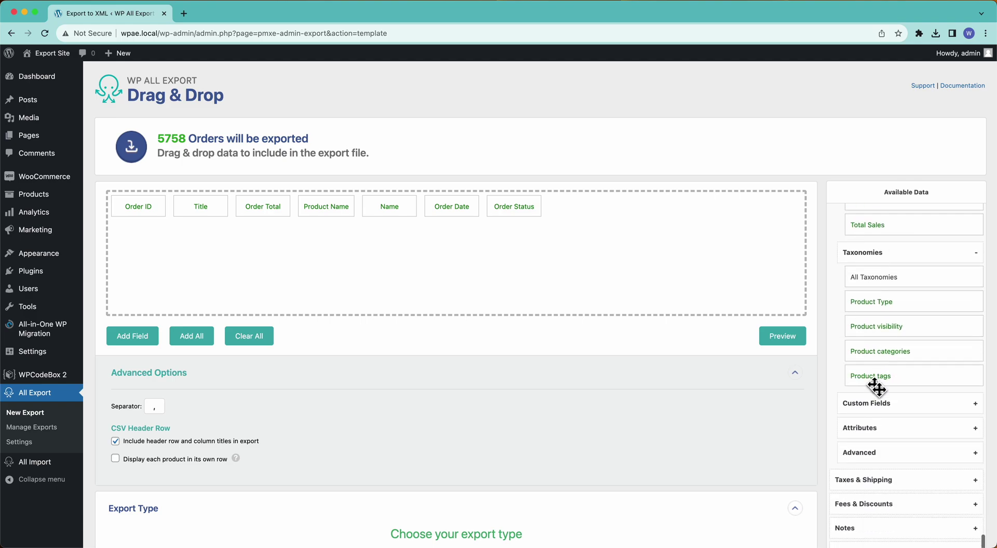
pyautogui.click(883, 405)
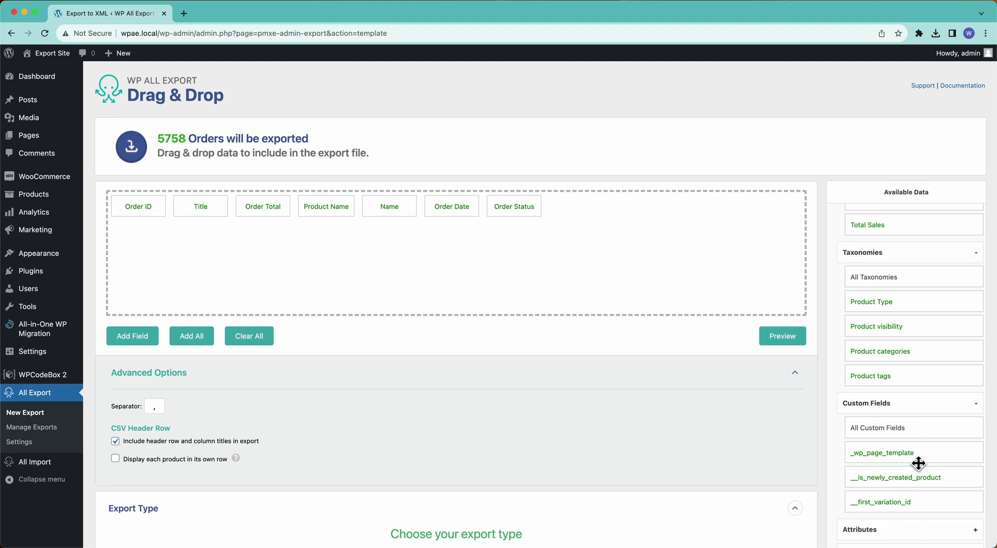
pyautogui.scroll(-2, 917, 461)
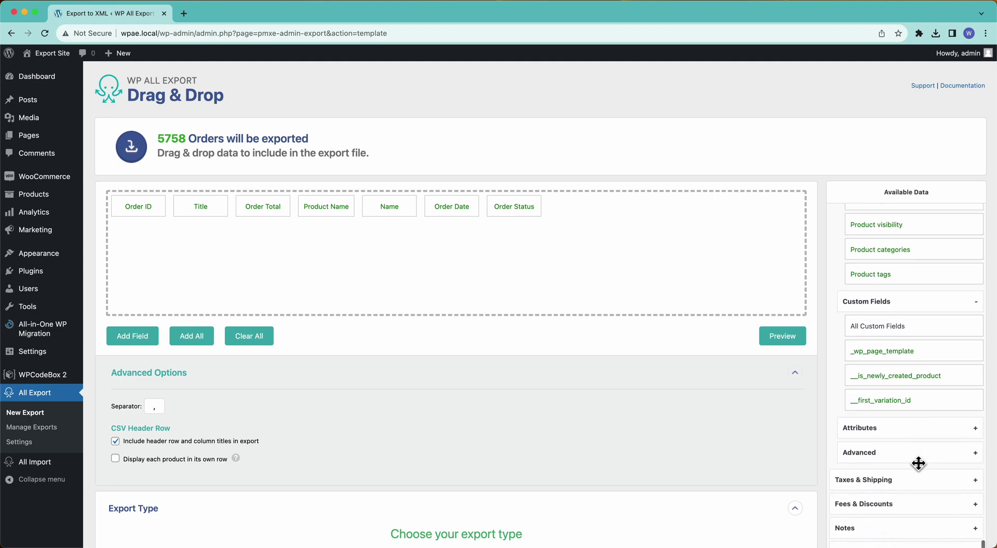
pyautogui.click(902, 436)
pyautogui.scroll(-2, 901, 441)
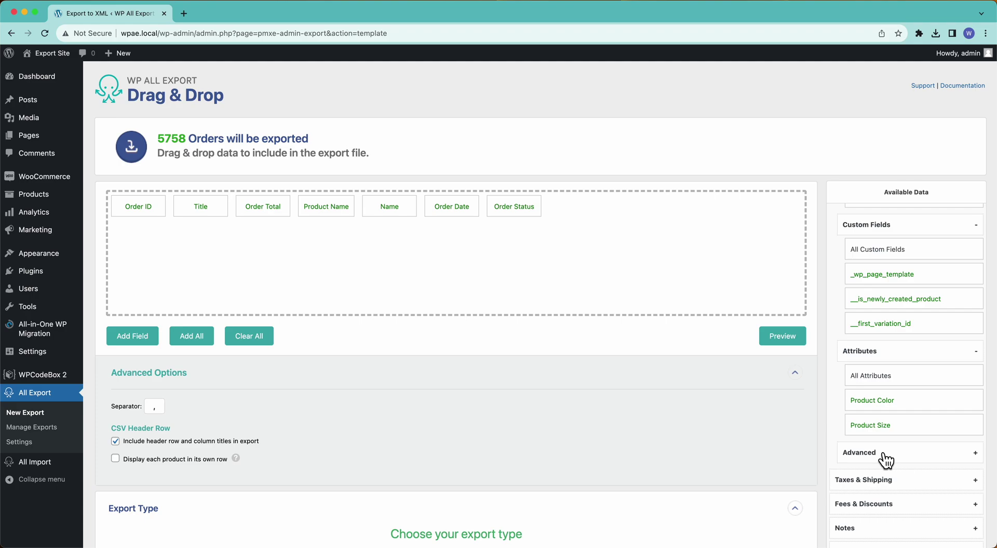
pyautogui.scroll(-2, 886, 460)
# Step: Expand the Taxes & Shipping, Fees & Discounts, Notes and Refunds field groups
pyautogui.click(889, 431)
pyautogui.scroll(-2, 891, 430)
pyautogui.scroll(-3, 891, 430)
pyautogui.scroll(-3, 889, 424)
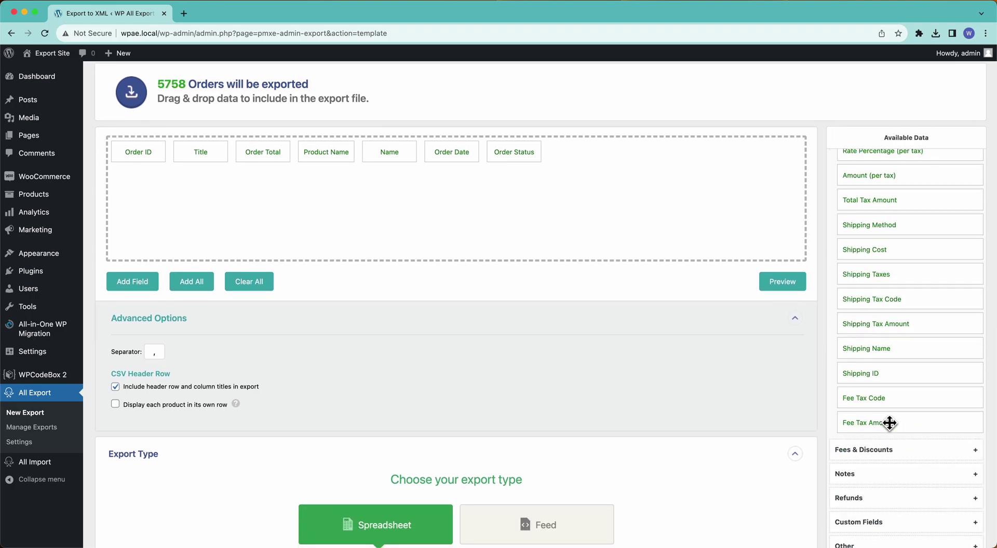
pyautogui.click(880, 450)
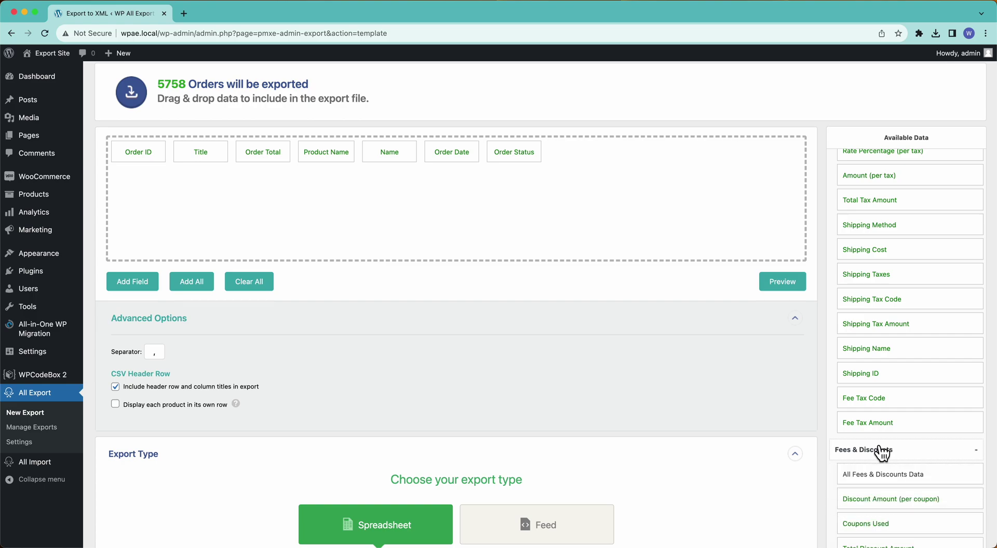
pyautogui.scroll(-2, 881, 452)
pyautogui.scroll(-3, 881, 446)
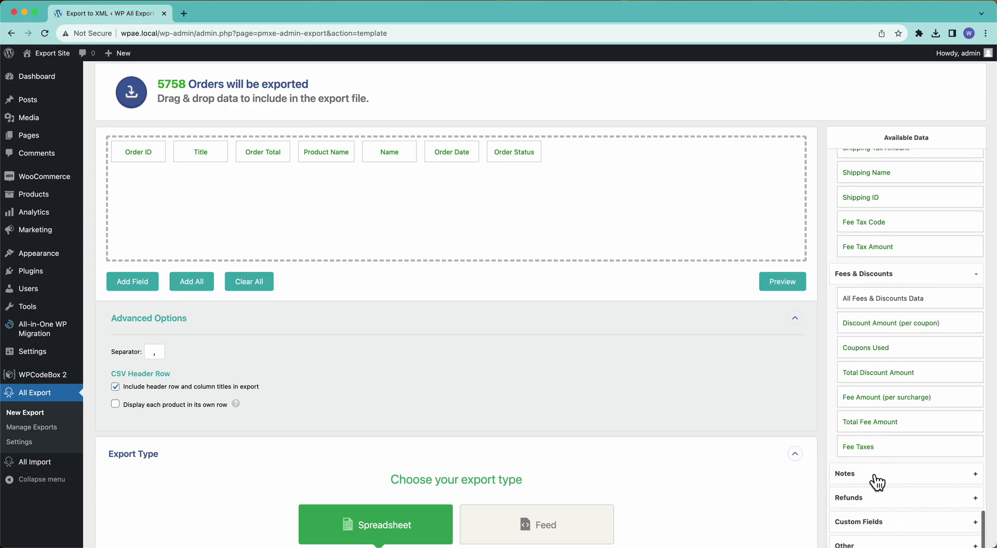
pyautogui.click(876, 479)
pyautogui.scroll(-8, 877, 483)
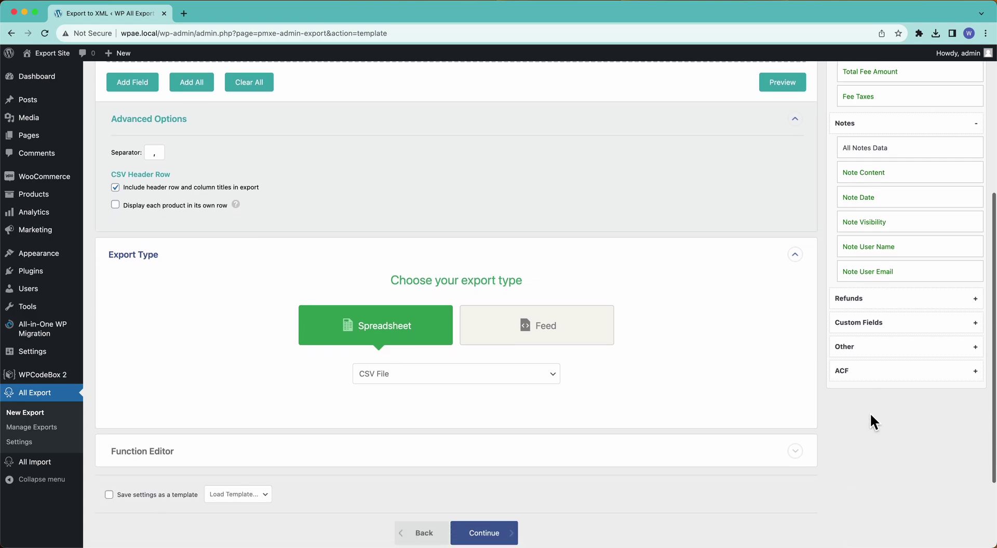
pyautogui.click(858, 286)
pyautogui.scroll(-5, 860, 290)
pyautogui.scroll(-10, 860, 293)
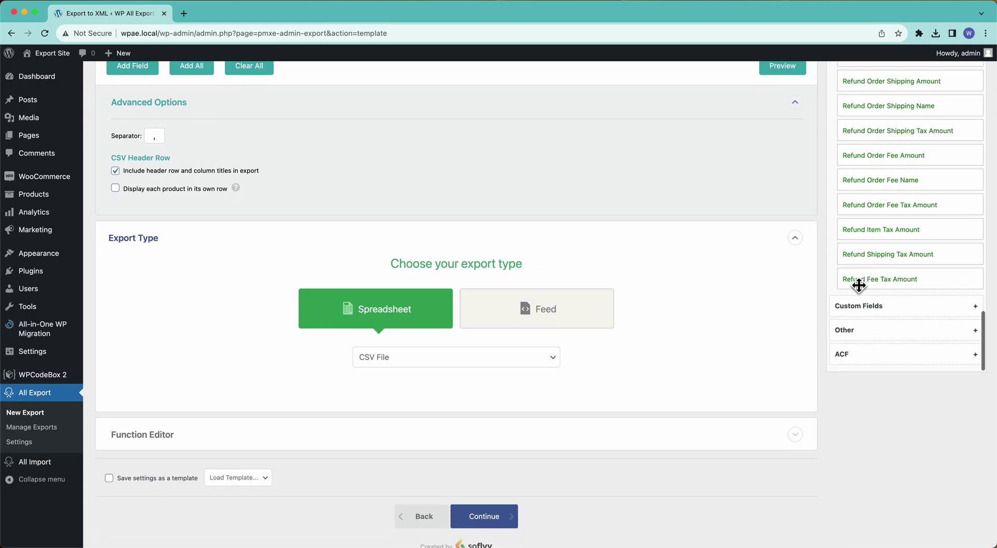
# Step: Expand the Custom Fields, Advanced and Other groups and look through their fields
pyautogui.click(862, 307)
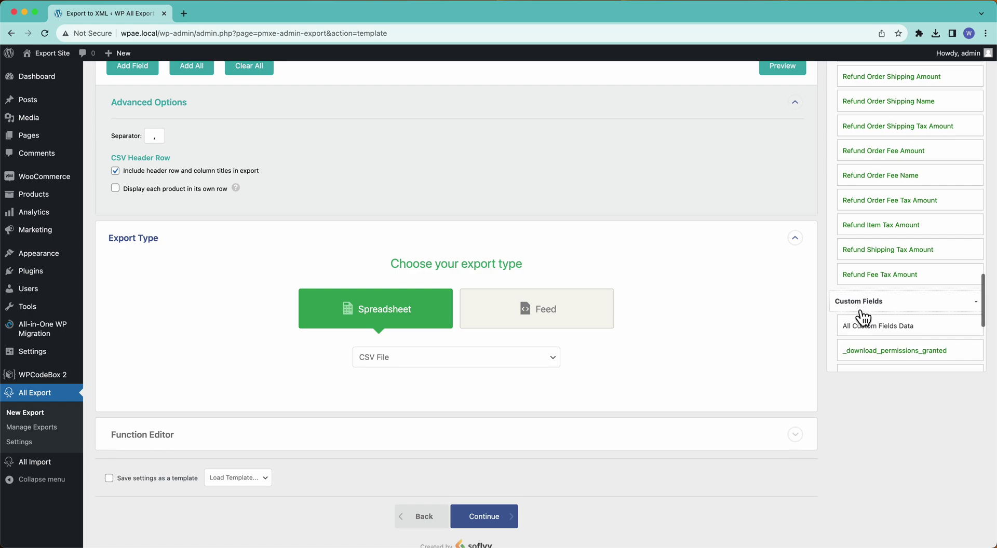
pyautogui.scroll(-5, 867, 286)
pyautogui.scroll(-2, 867, 286)
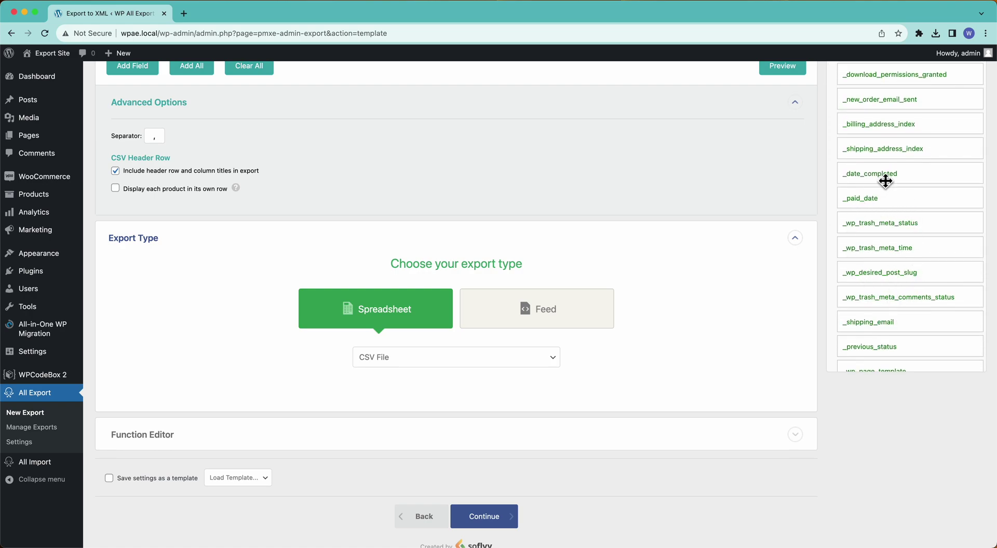
pyautogui.scroll(-2, 886, 181)
pyautogui.scroll(10, 886, 181)
pyautogui.scroll(10, 886, 181)
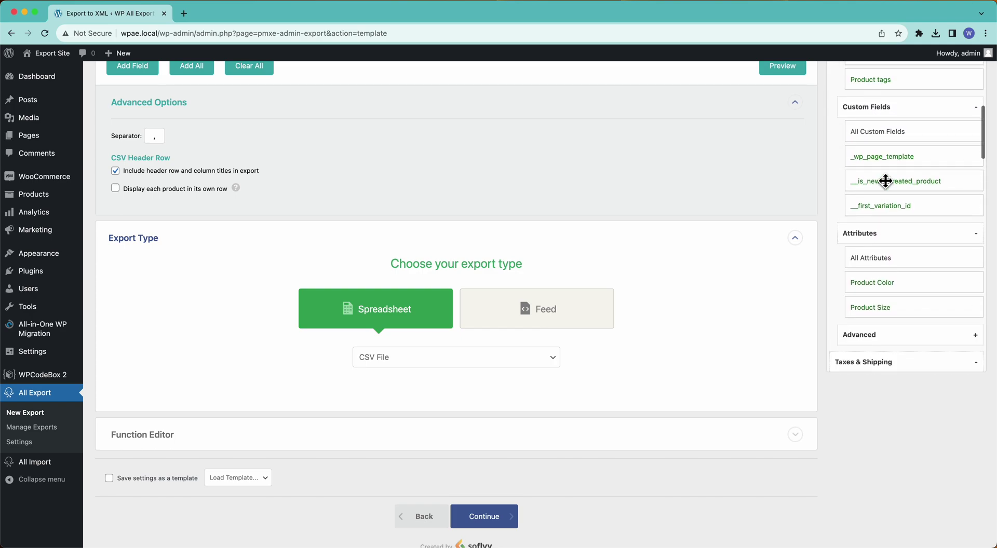
pyautogui.scroll(-3, 885, 181)
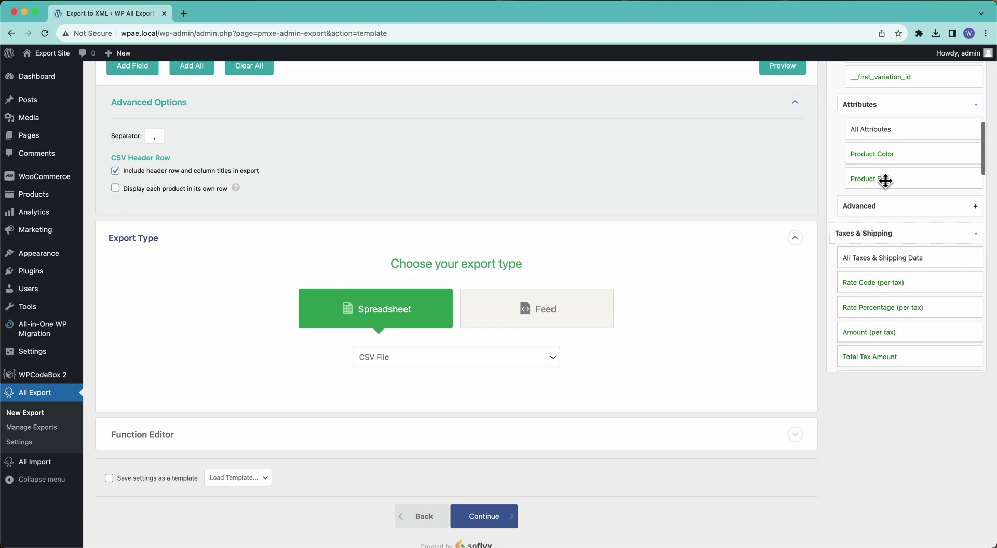
pyautogui.click(875, 207)
pyautogui.scroll(-3, 896, 292)
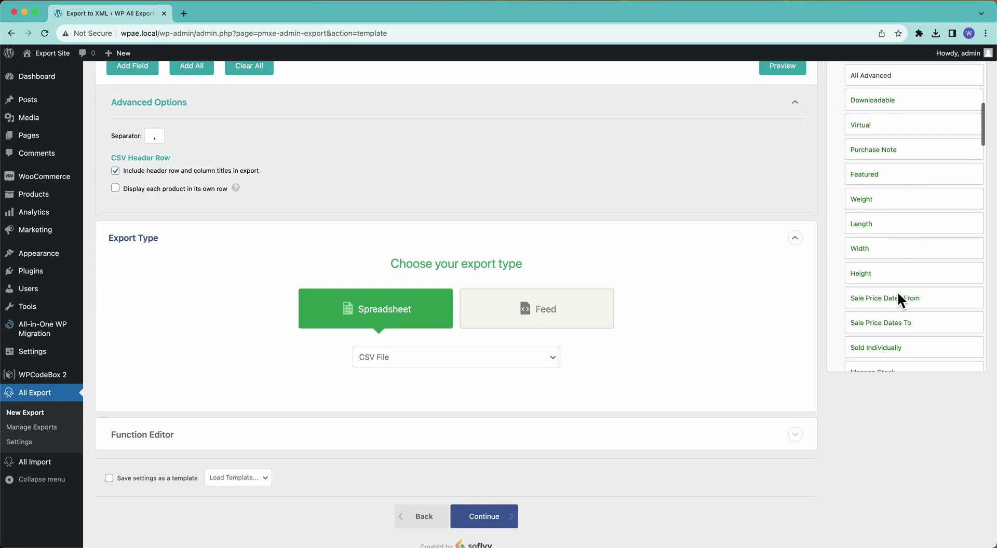
pyautogui.scroll(-15, 888, 221)
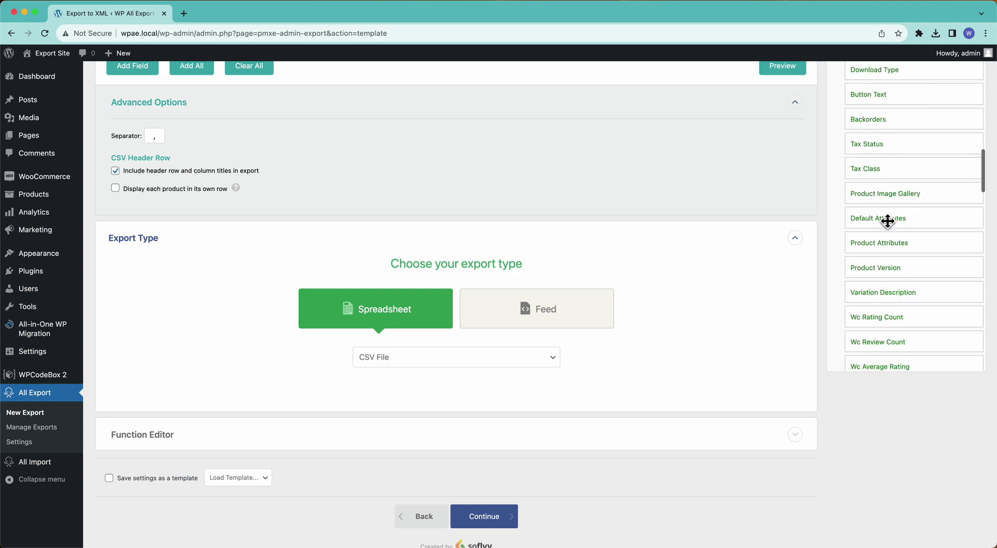
pyautogui.scroll(-10, 888, 222)
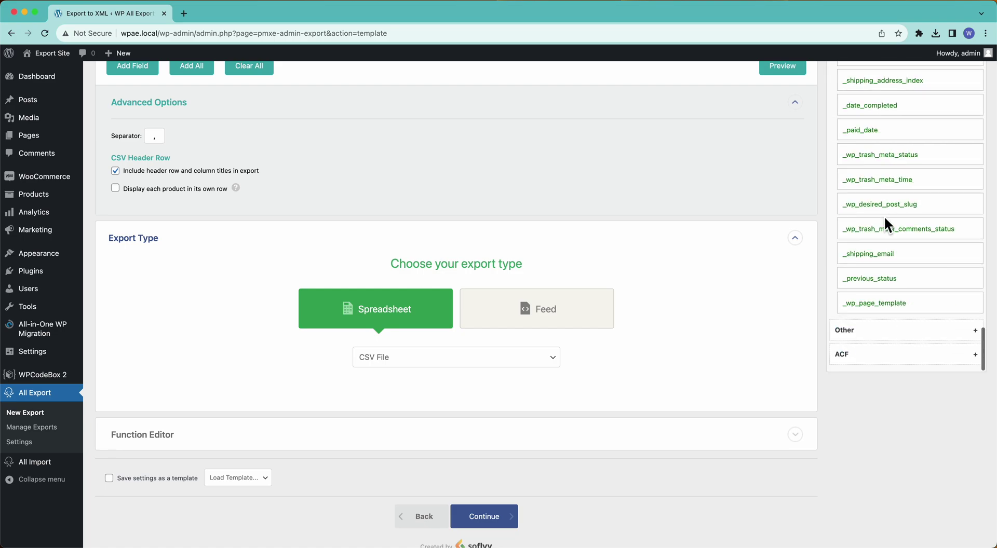
pyautogui.click(856, 334)
pyautogui.scroll(-10, 857, 335)
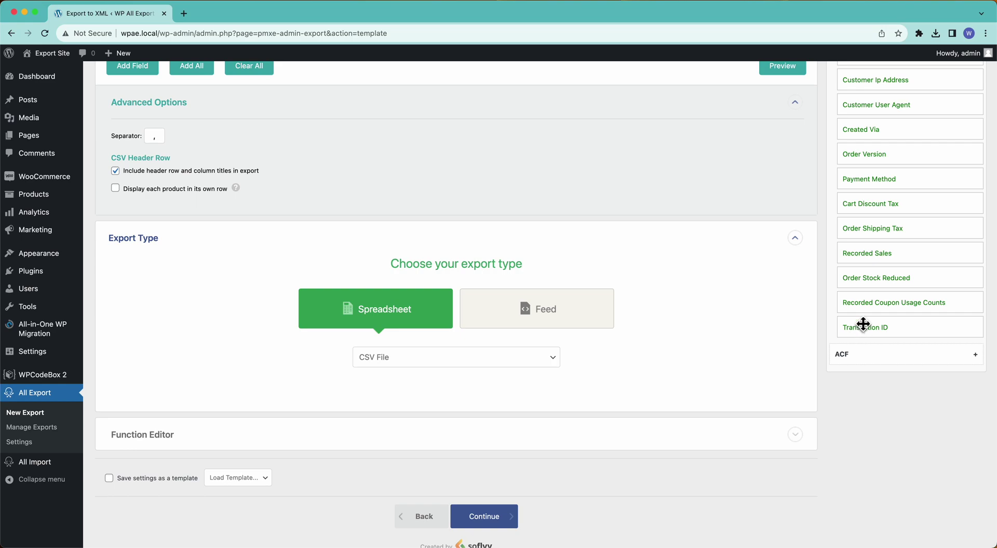
pyautogui.scroll(3, 881, 185)
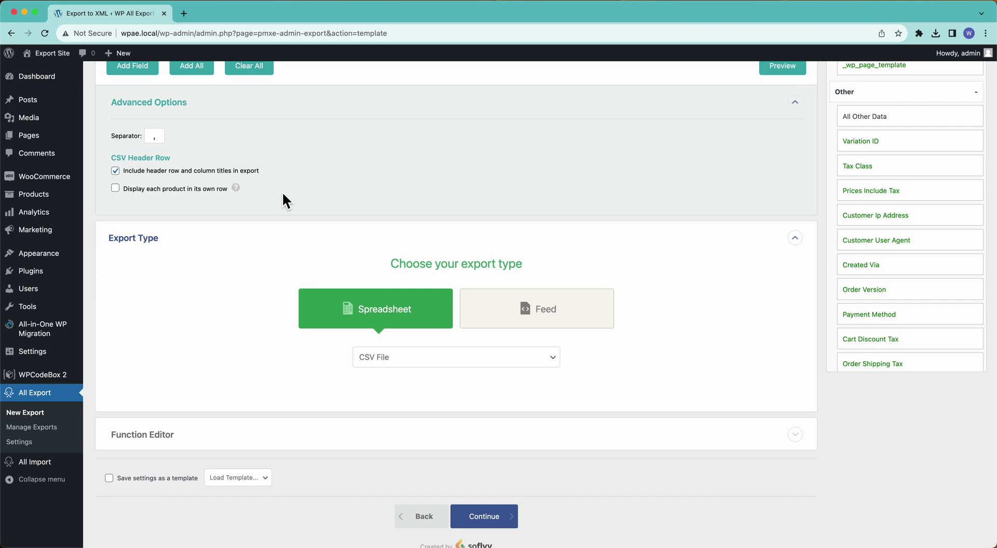
pyautogui.scroll(2, 202, 179)
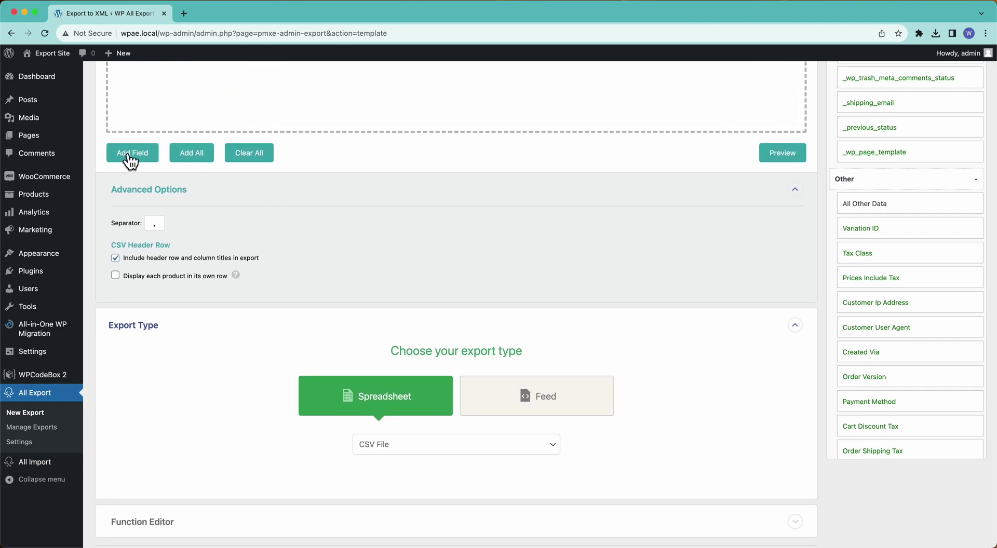
pyautogui.scroll(-3, 891, 322)
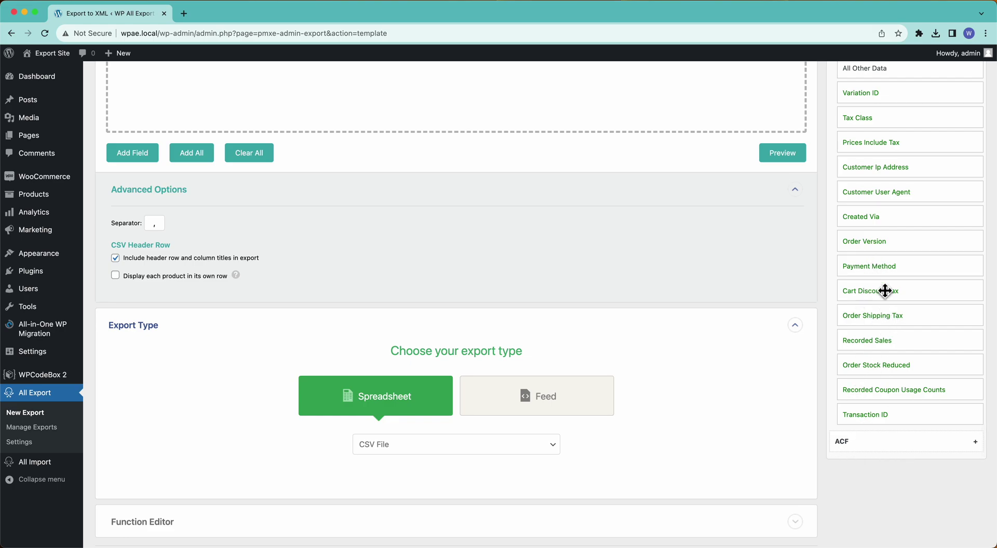
pyautogui.scroll(10, 885, 290)
# Step: Continue to Export Settings, where the export is named 'Orders Export - 2023 November 14 13:41'
pyautogui.scroll(4, 728, 267)
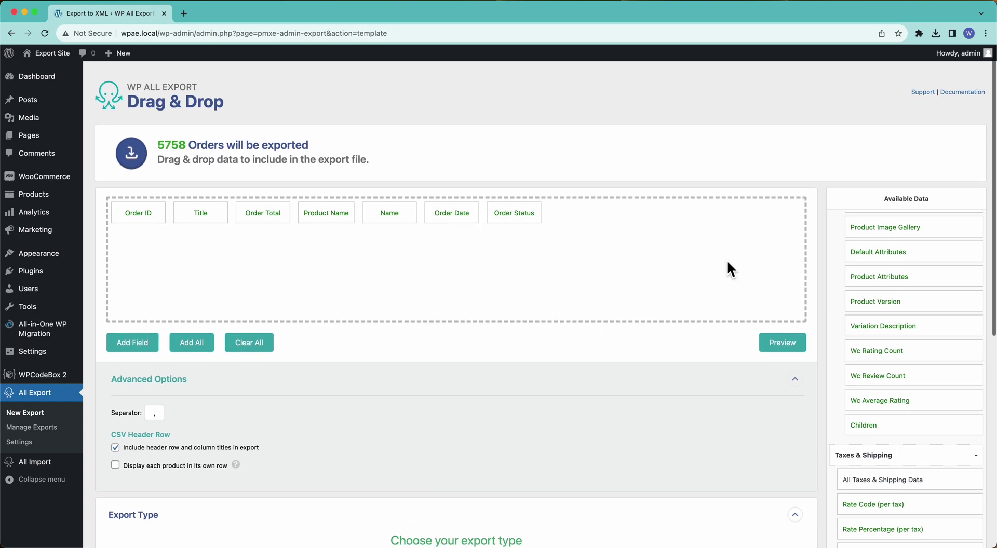
pyautogui.scroll(-1, 727, 267)
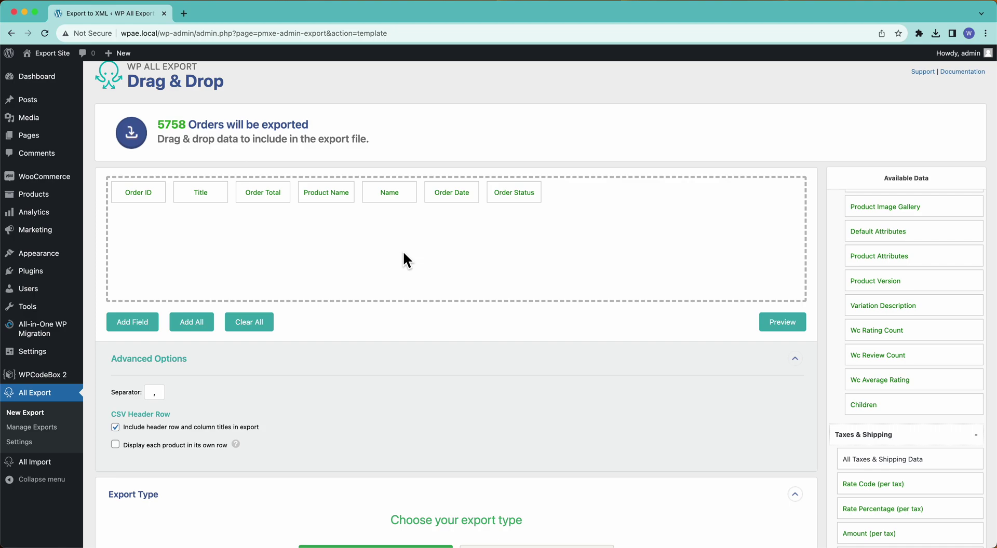
pyautogui.scroll(-5, 418, 405)
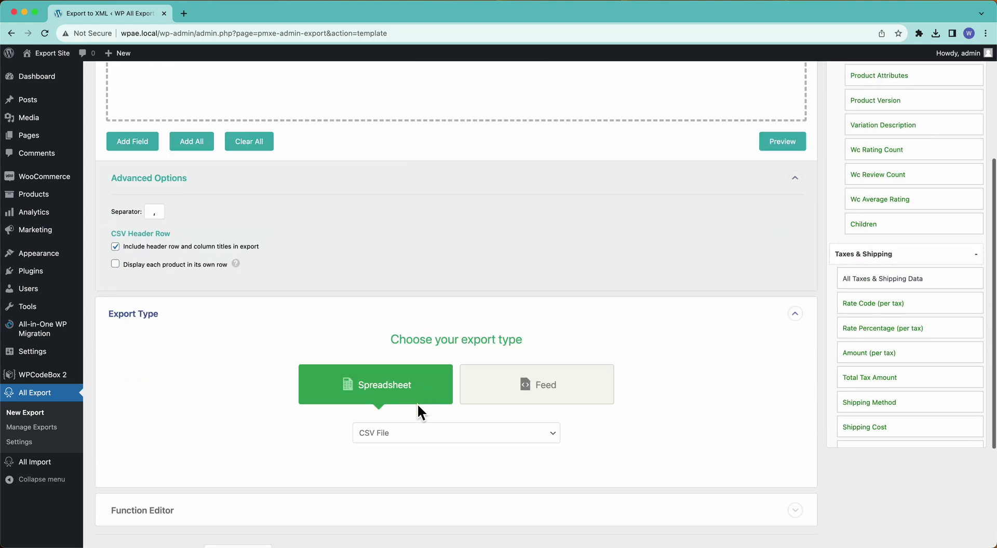
pyautogui.scroll(-5, 417, 406)
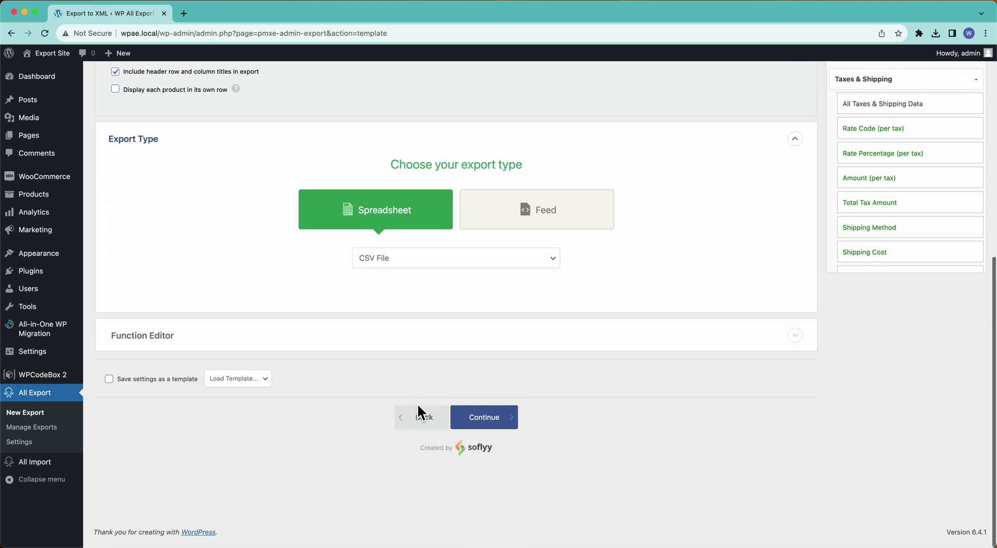
pyautogui.click(497, 431)
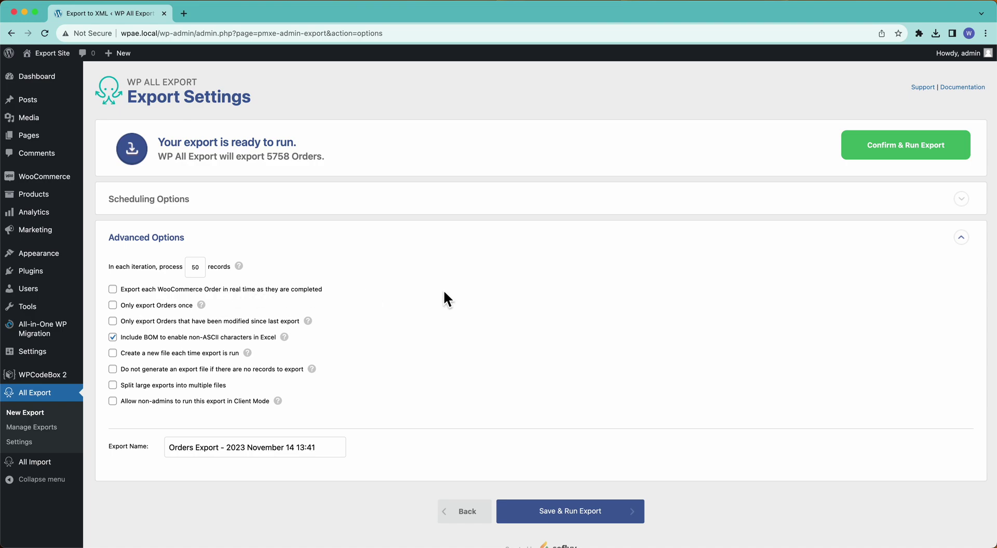
pyautogui.click(253, 292)
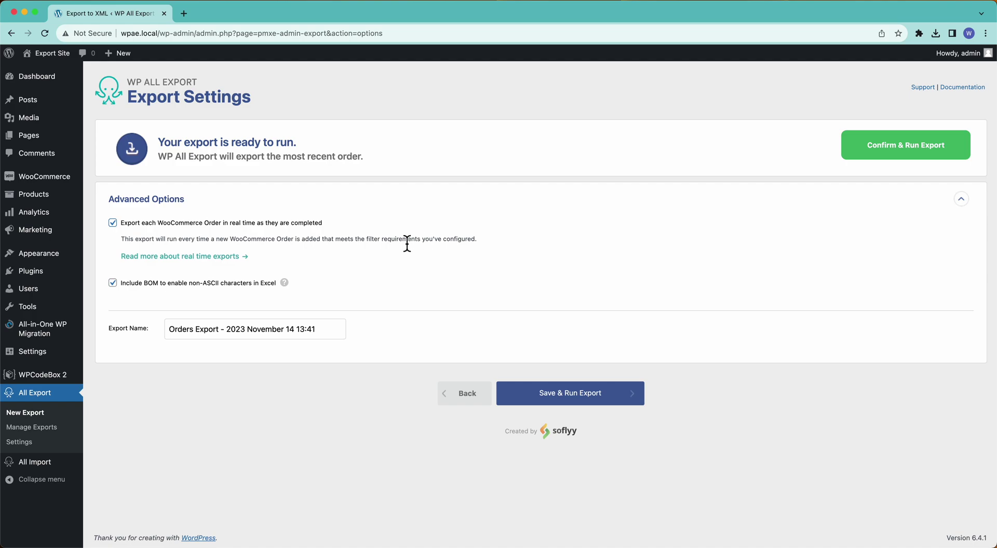
pyautogui.click(301, 224)
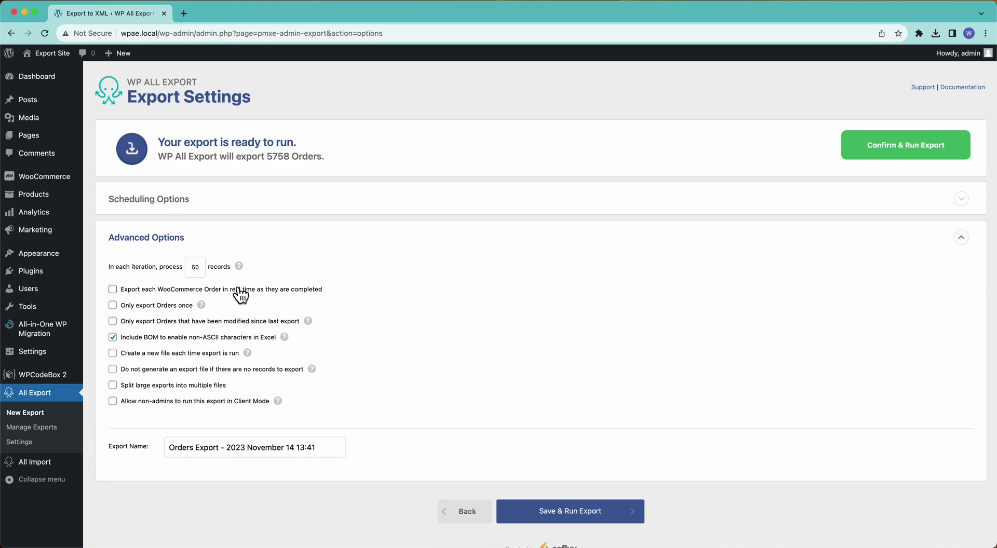
# Step: Schedule the export automatically on Mondays at 12:30am, exporting each order only once
pyautogui.click(164, 206)
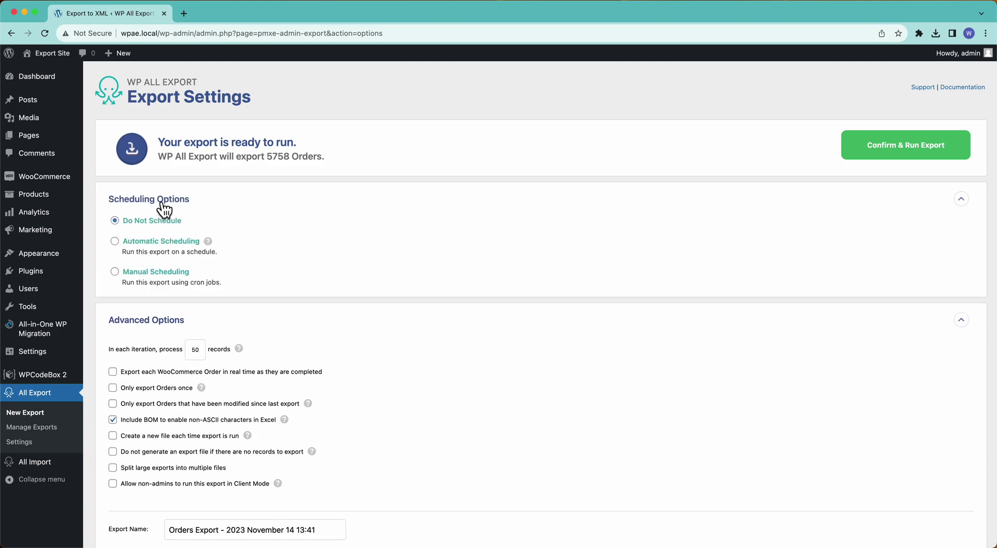
pyautogui.click(115, 242)
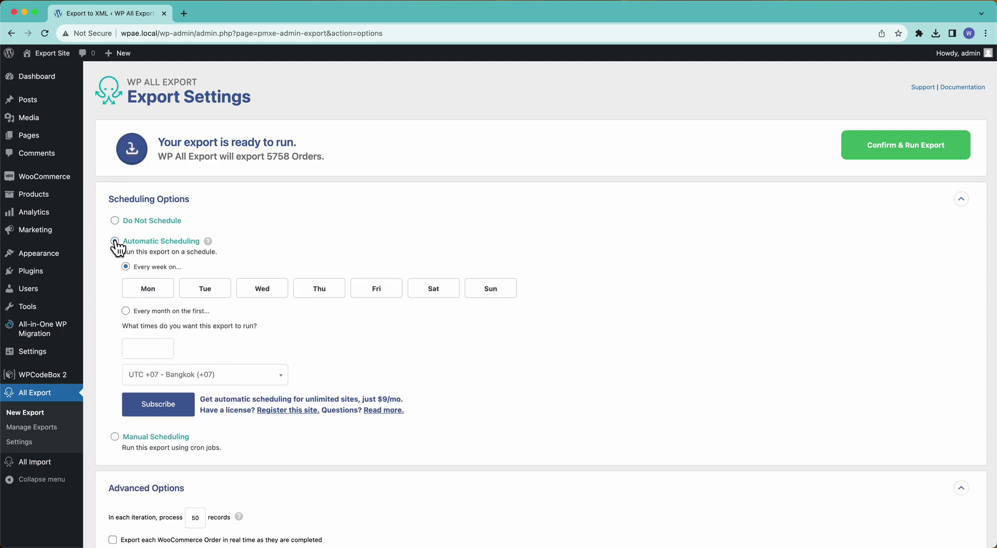
pyautogui.click(151, 289)
pyautogui.click(154, 349)
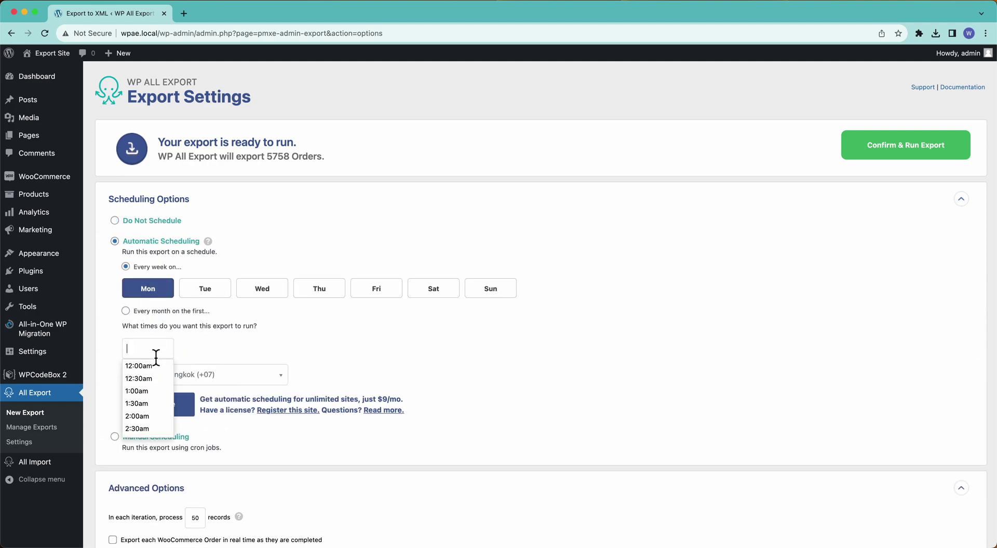
pyautogui.click(152, 379)
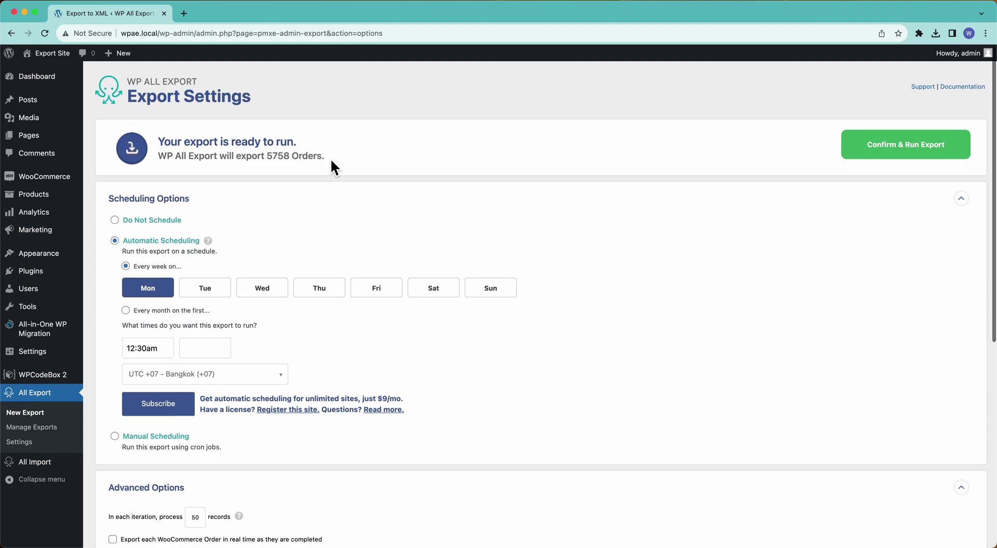
pyautogui.scroll(-3, 331, 162)
pyautogui.click(136, 453)
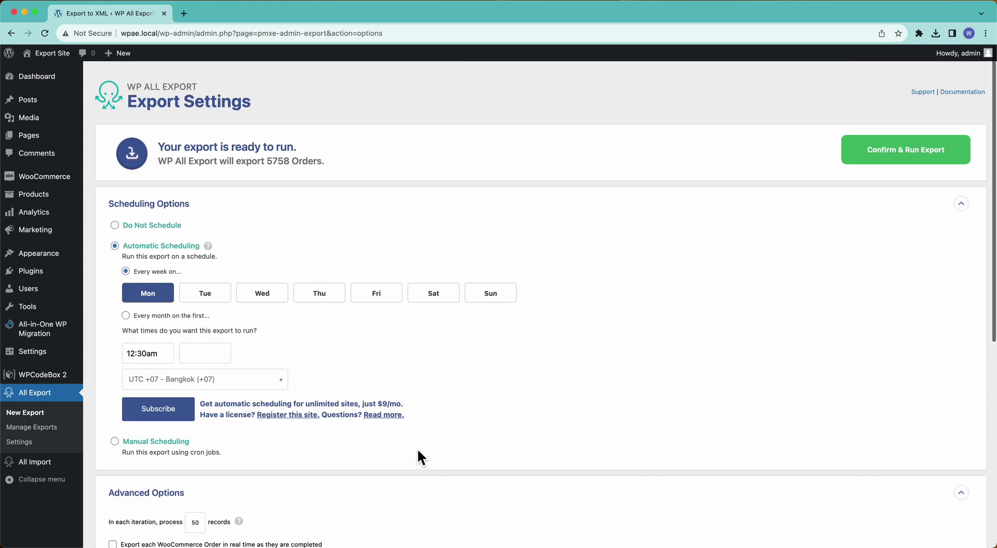
pyautogui.scroll(-1, 418, 450)
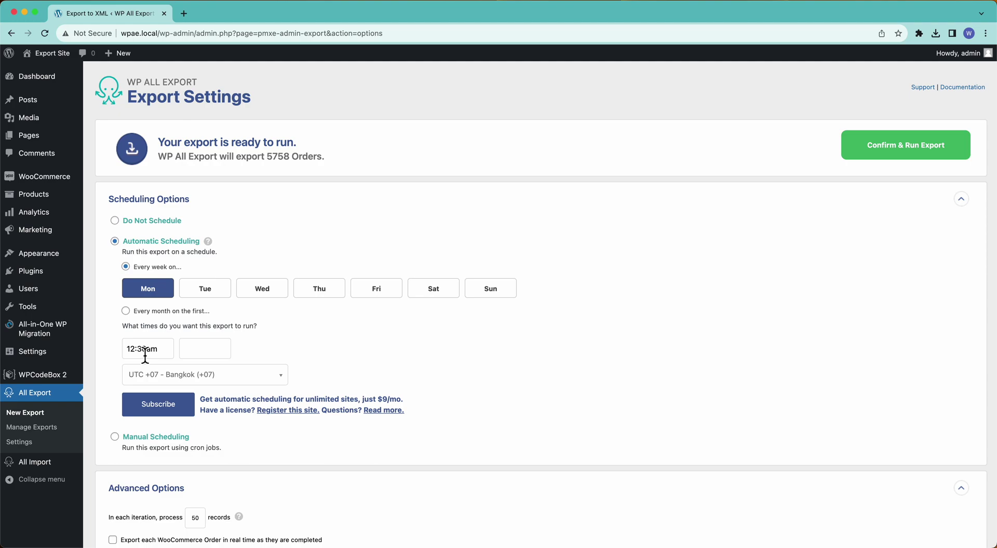
# Step: Enable Client Mode for non-admins and review the plugin's Client Mode settings in a new tab
pyautogui.scroll(-4, 145, 356)
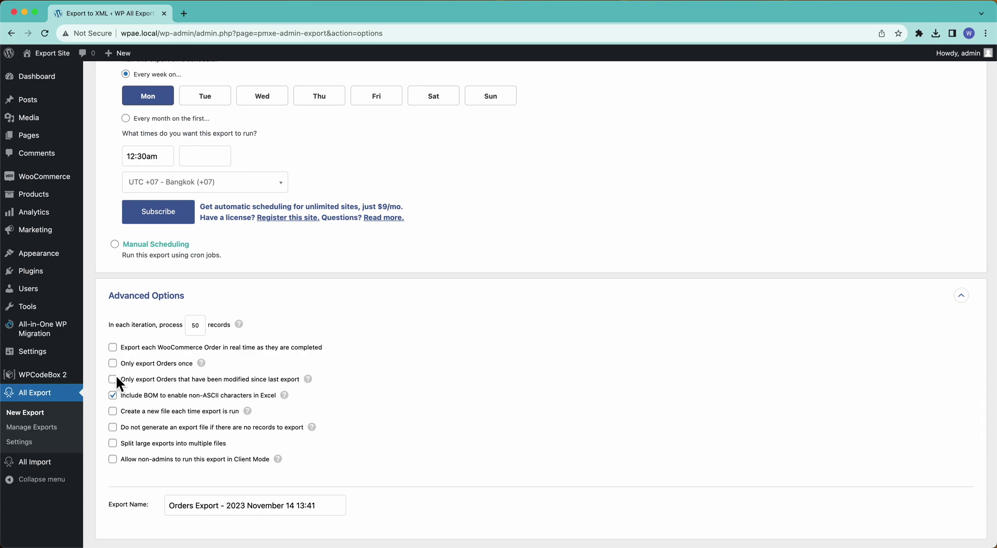
pyautogui.click(113, 460)
pyautogui.keyDown('super'); pyautogui.click(21, 442); pyautogui.keyUp('super')
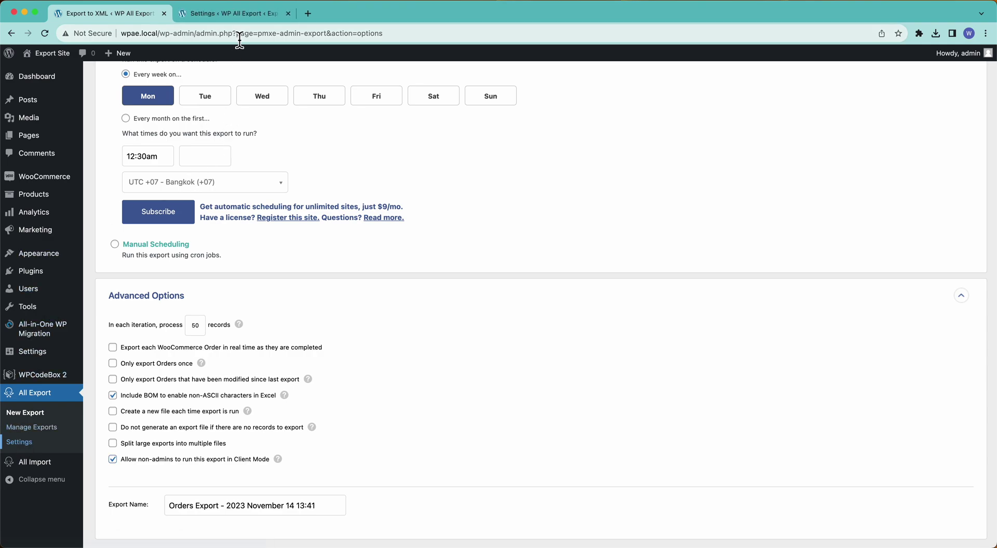
pyautogui.click(241, 18)
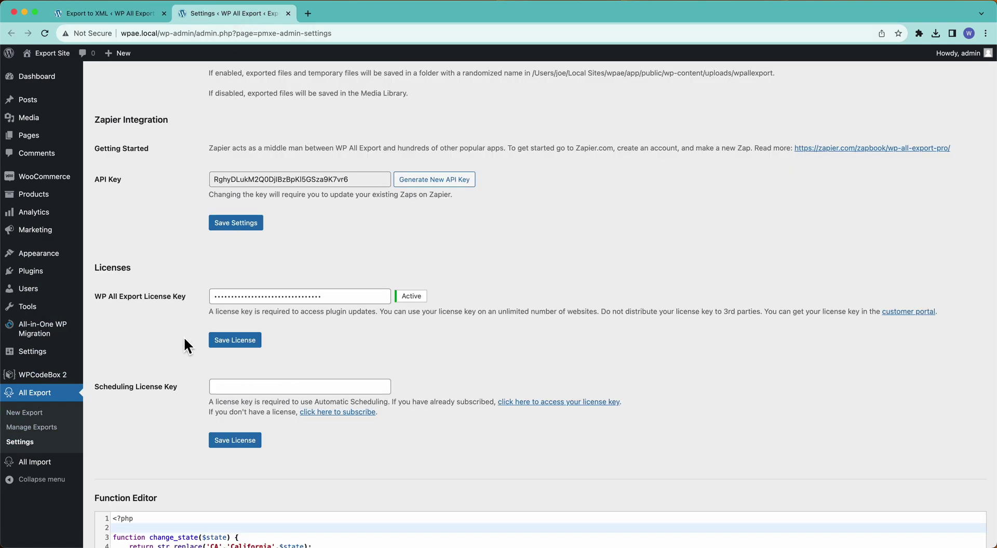
pyautogui.scroll(-6, 184, 340)
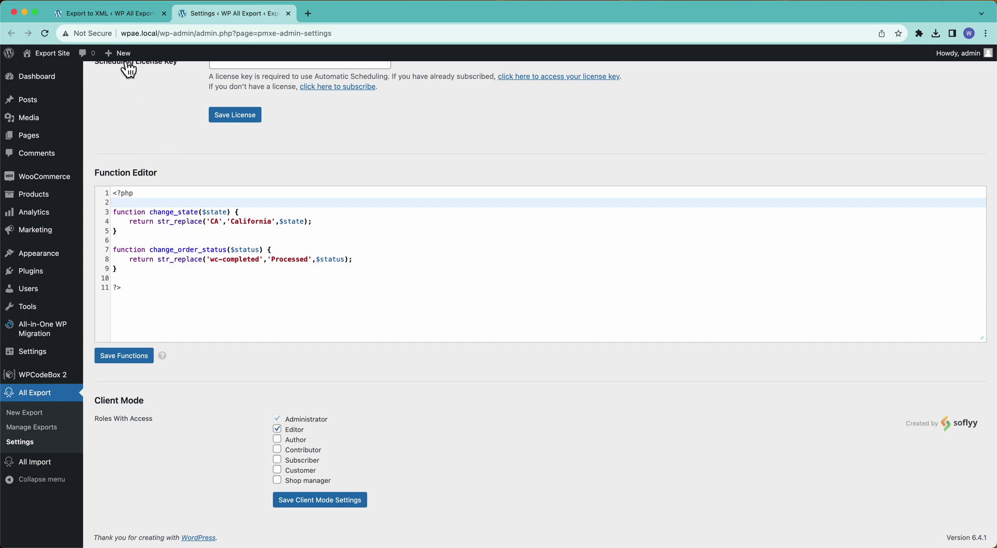
pyautogui.click(123, 15)
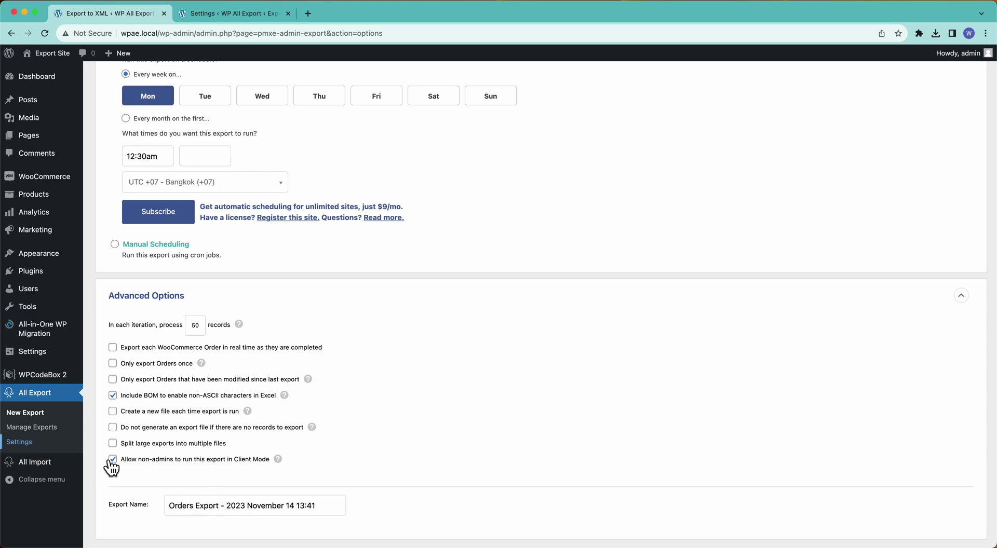
# Step: Turn Client Mode off, export each completed order in real time, save, and download the test CSV
pyautogui.click(159, 460)
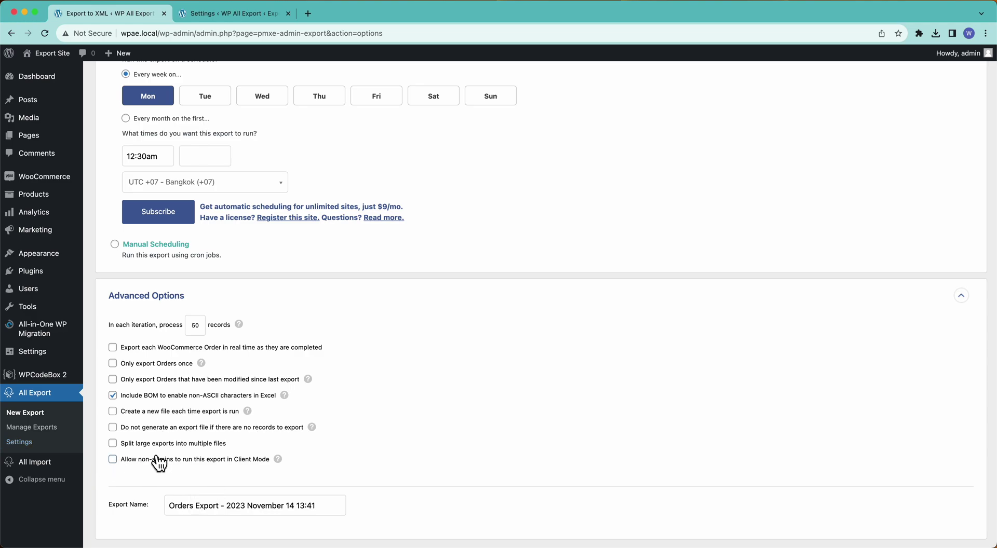
pyautogui.click(143, 349)
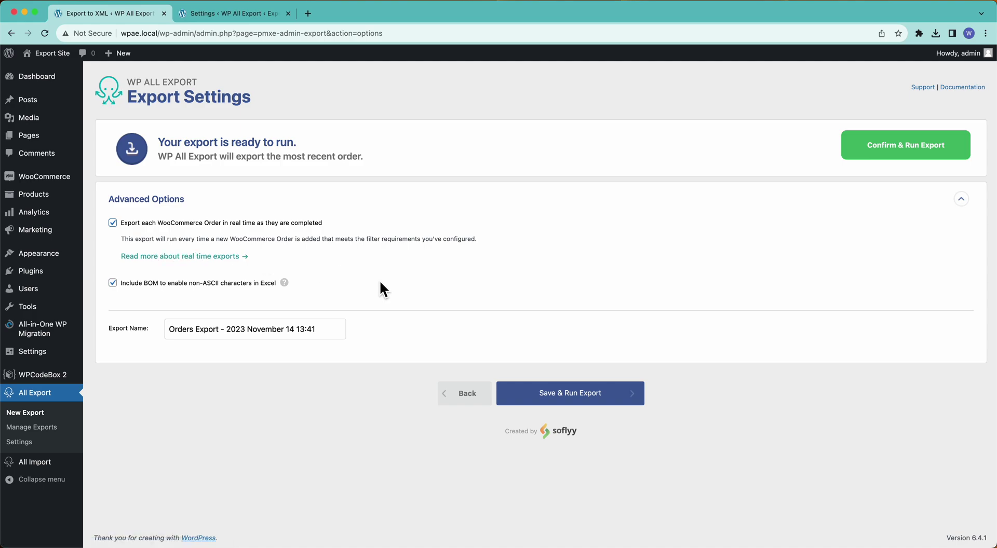
pyautogui.click(878, 149)
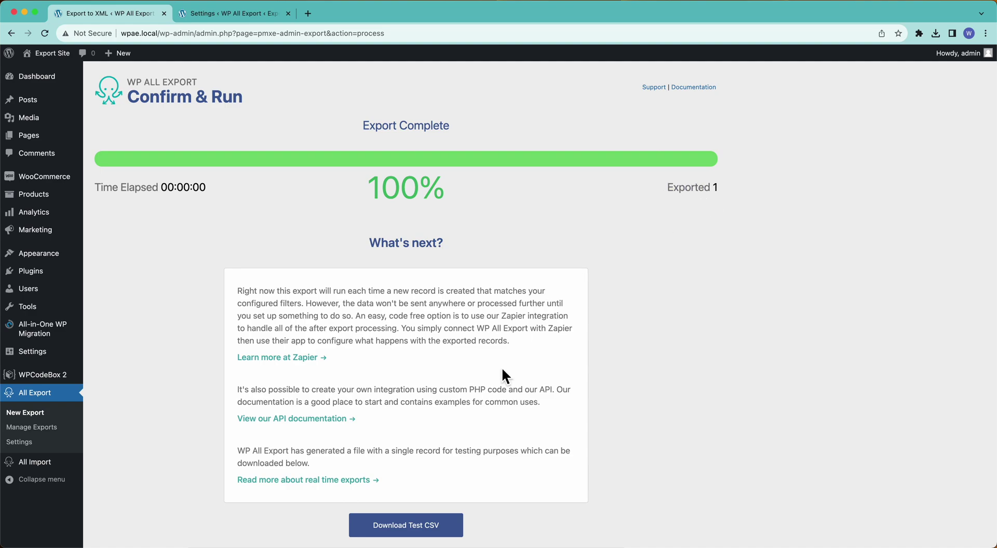
pyautogui.click(435, 528)
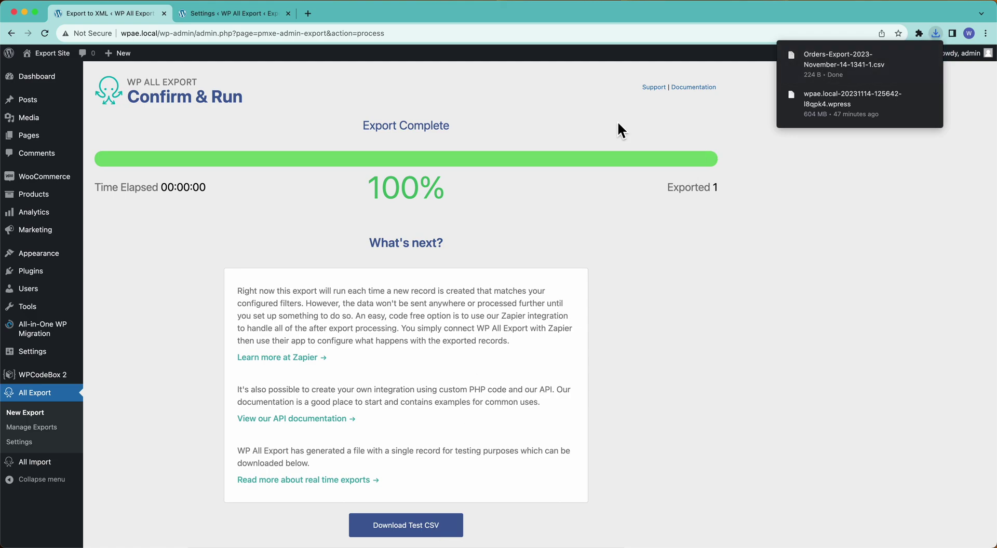
# Step: Open the downloaded Orders-Export CSV in Numbers to view order 10075
pyautogui.click(808, 65)
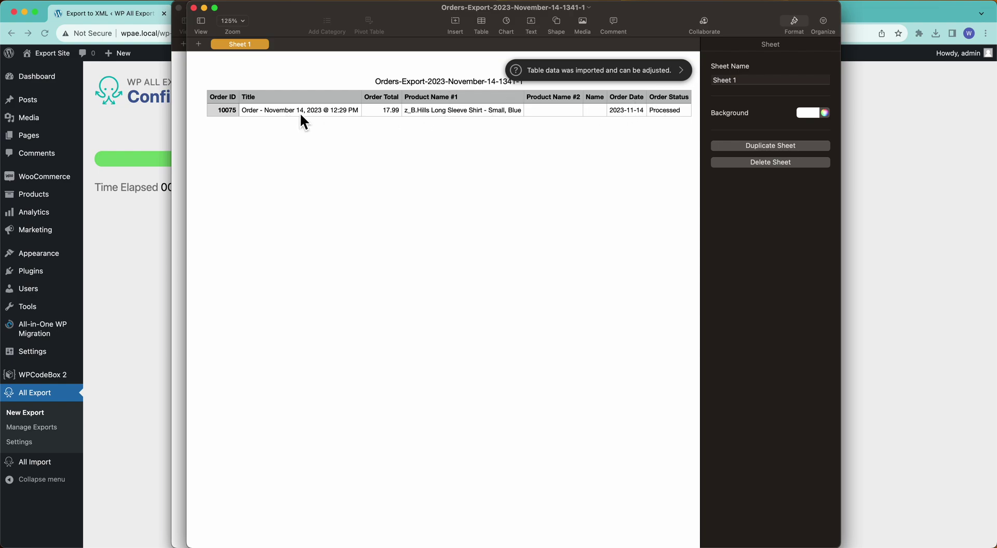
# Step: Return to the Export Complete page and open the wpallimport.com API documentation in a new tab
pyautogui.click(157, 203)
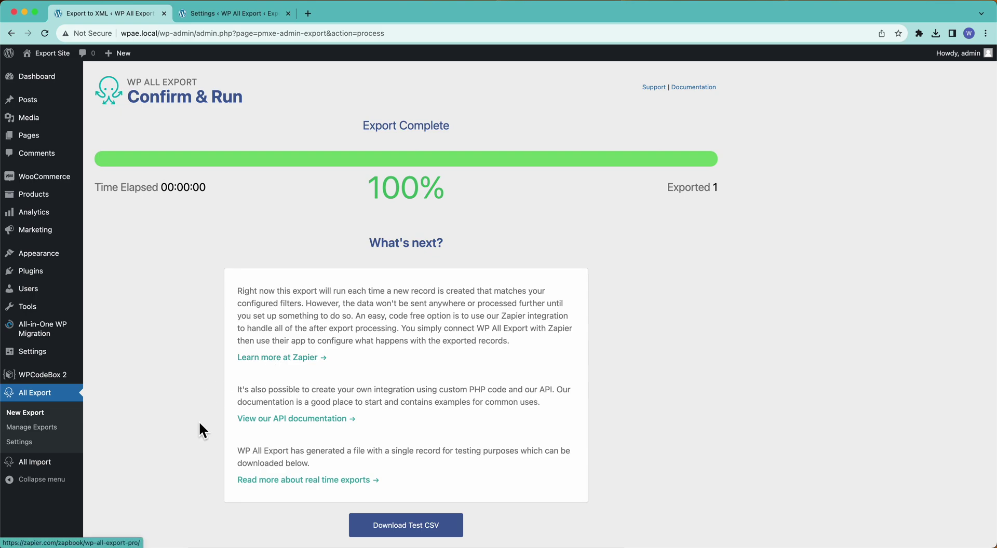
pyautogui.click(306, 420)
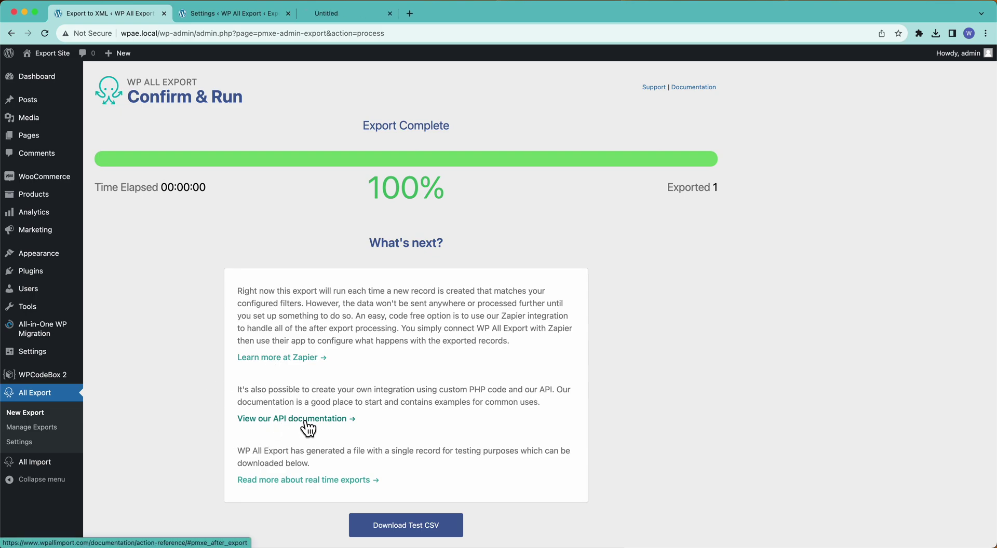
pyautogui.click(343, 15)
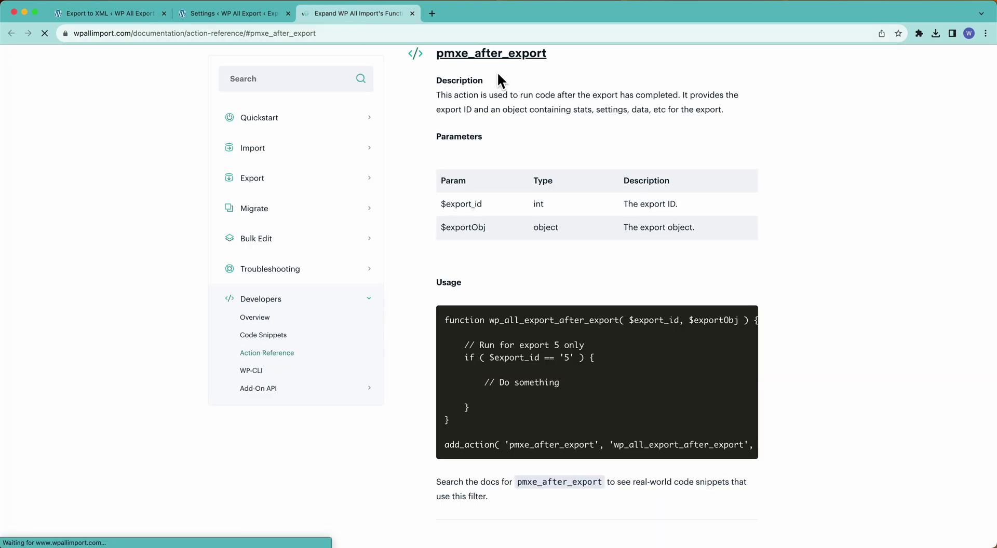
pyautogui.click(549, 56)
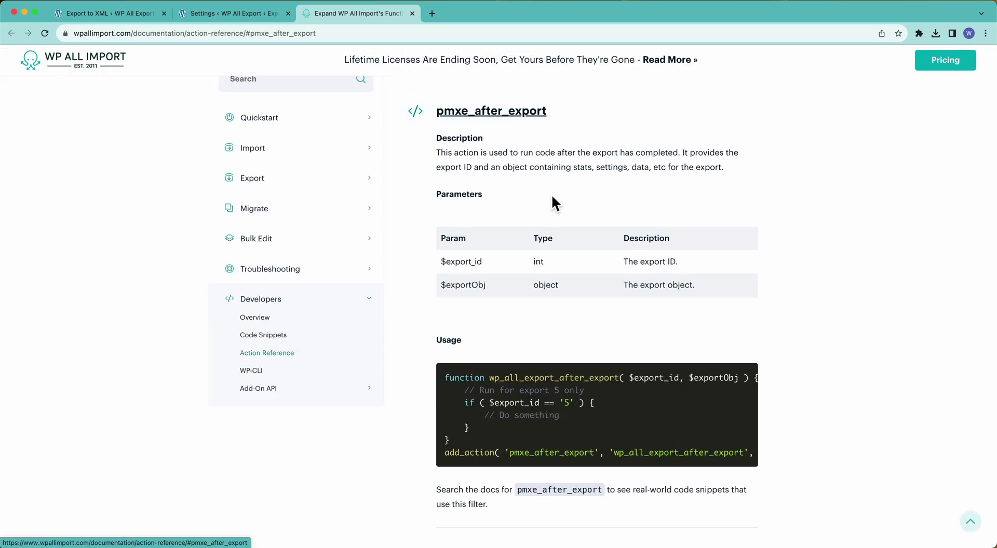
pyautogui.scroll(-1, 552, 195)
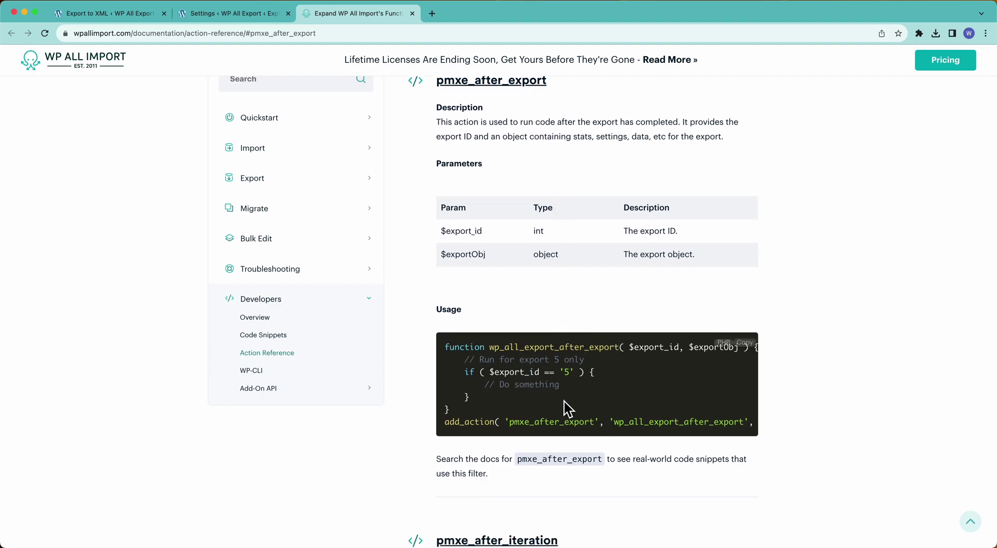
pyautogui.click(145, 14)
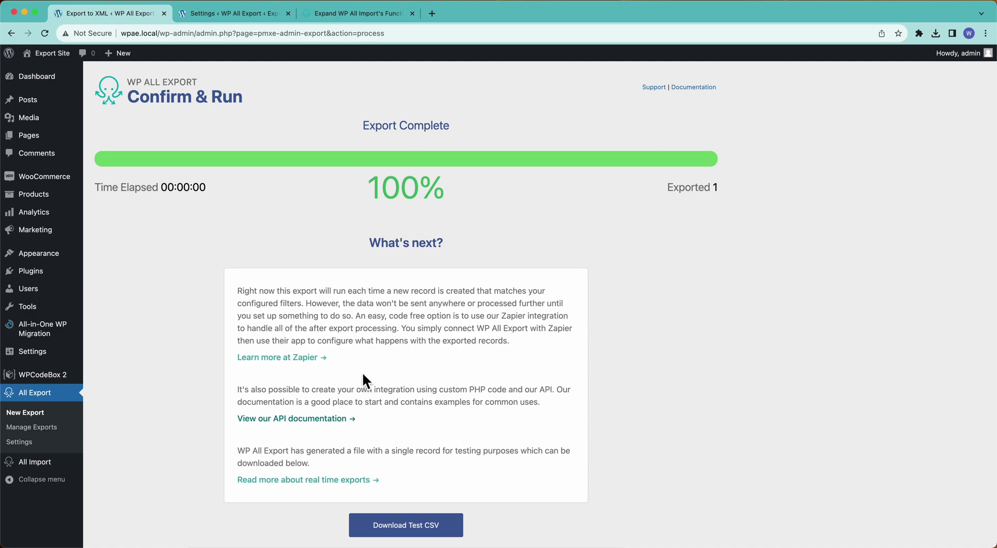
# Step: Start a new WooCommerce order with status set to Completed
pyautogui.moveTo(65, 179)
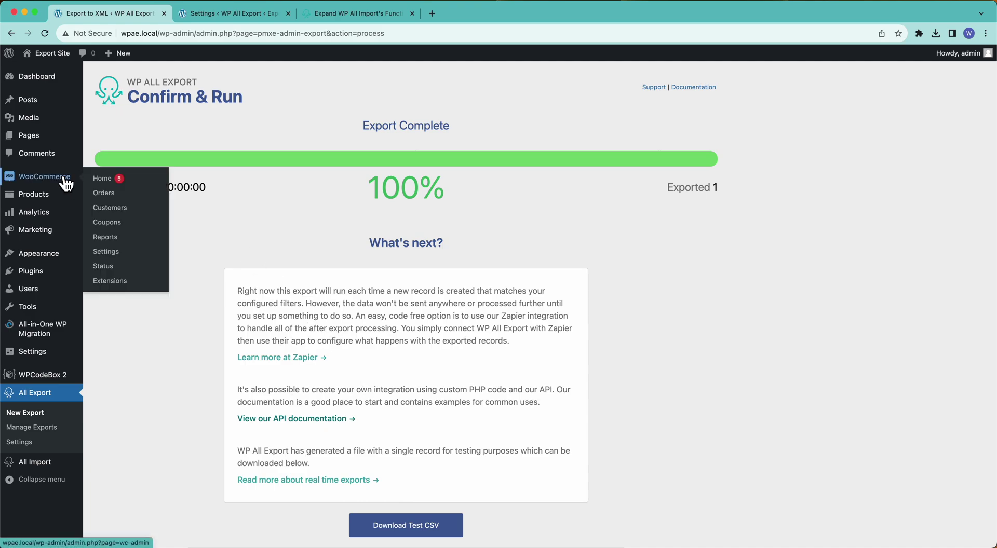
pyautogui.keyDown('super'); pyautogui.click(114, 197); pyautogui.keyUp('super')
pyautogui.click(456, 14)
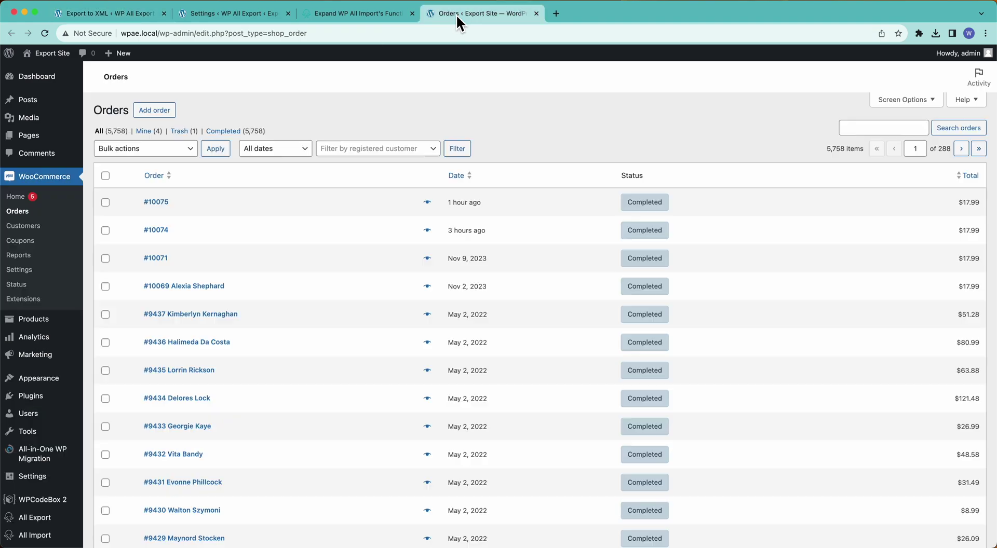
pyautogui.click(154, 111)
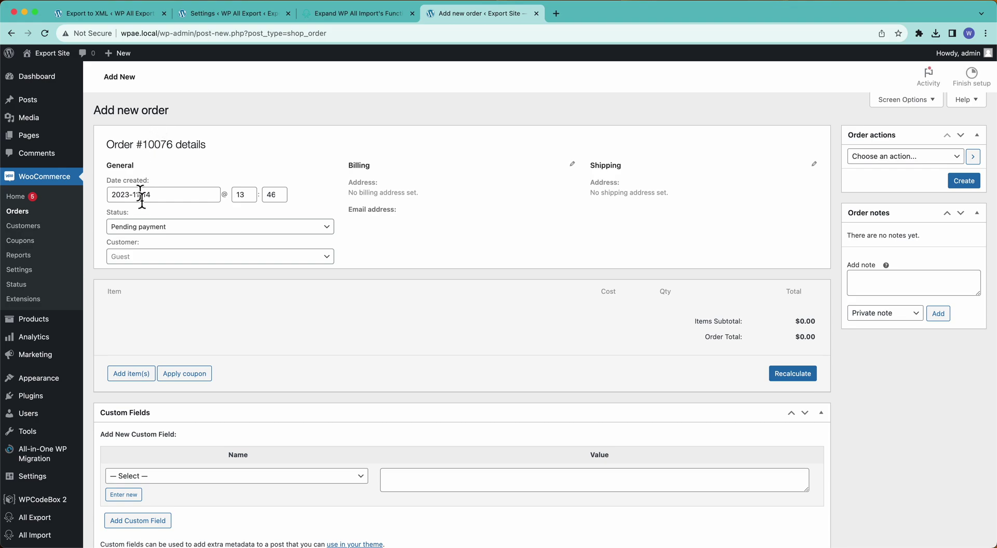
pyautogui.click(138, 228)
pyautogui.click(136, 295)
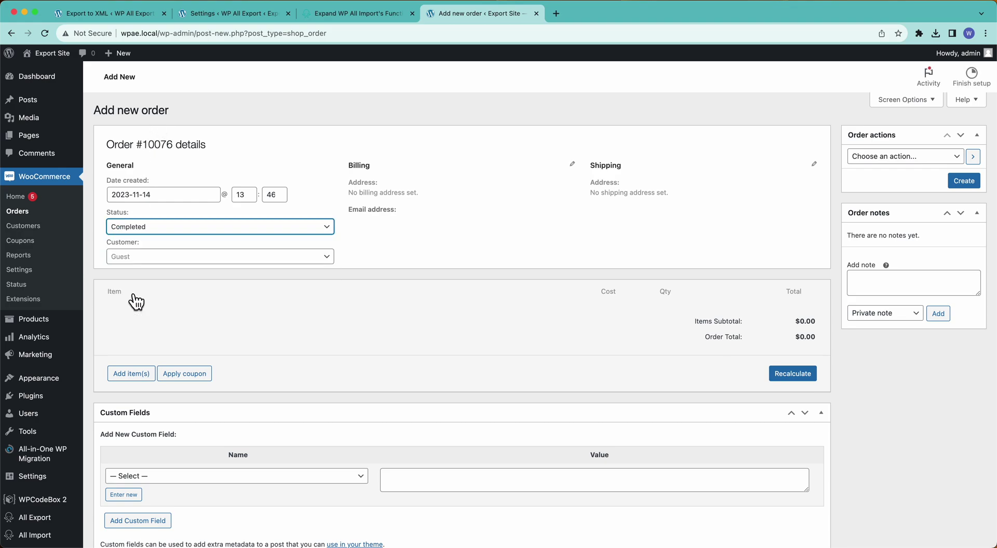
# Step: Add the Small, Blue long sleeve shirt to the order
pyautogui.click(132, 374)
pyautogui.click(613, 375)
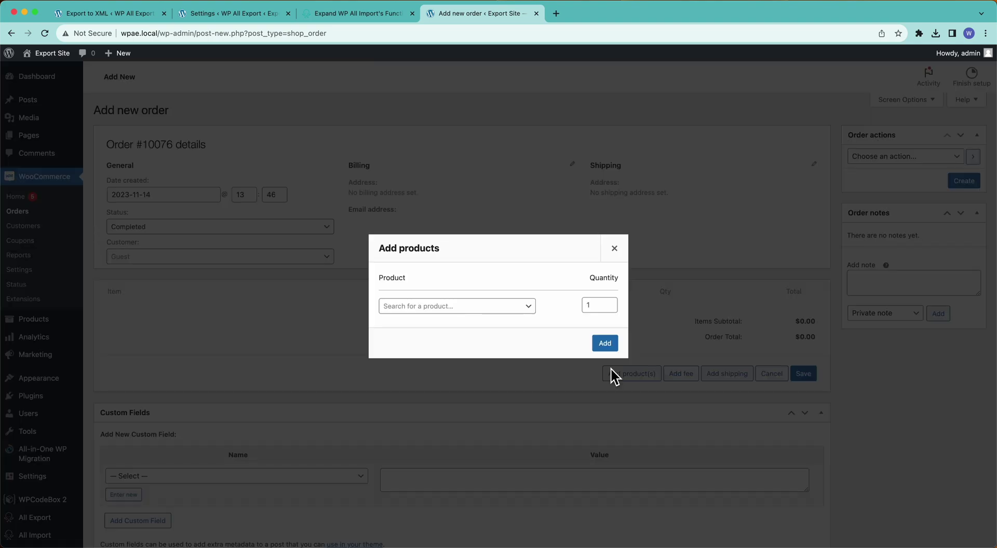
pyautogui.click(416, 307)
pyautogui.write('shirt')
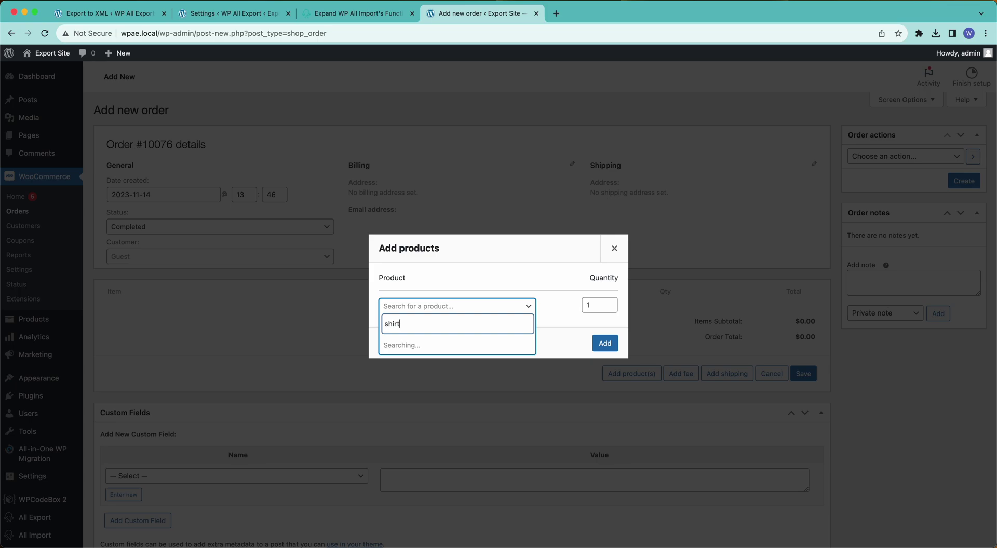
pyautogui.click(417, 351)
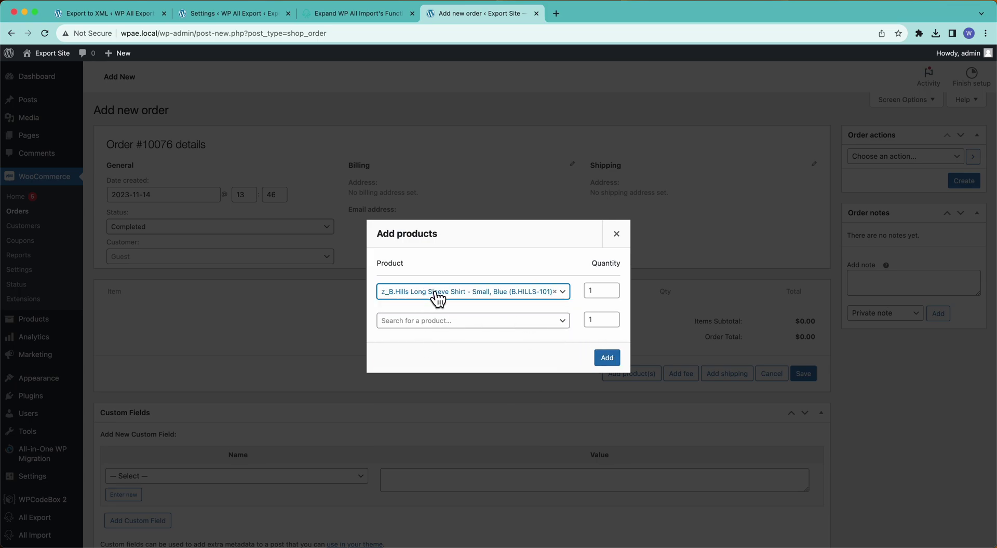
pyautogui.click(607, 358)
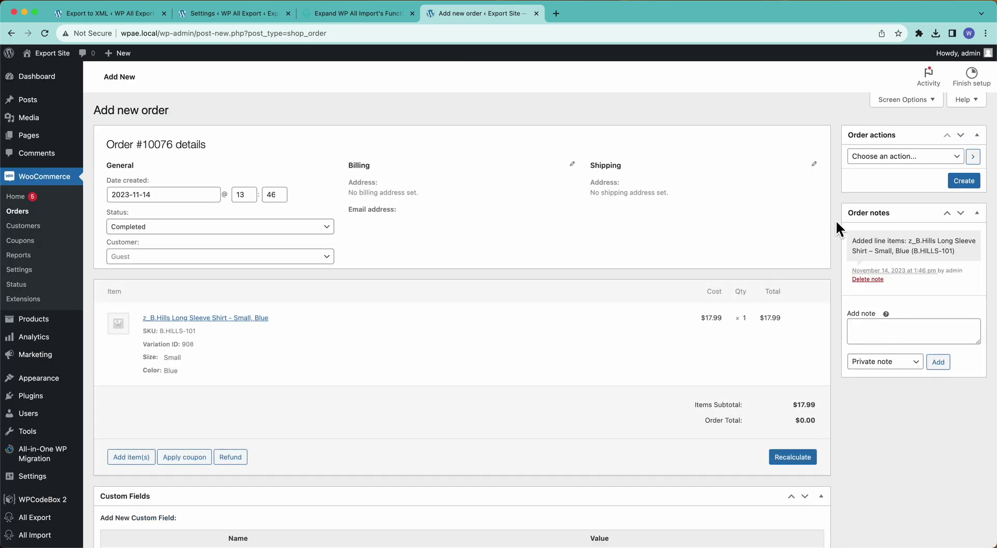
# Step: Add the Large, Blue V Neck T-Shirt and create the order
pyautogui.click(120, 461)
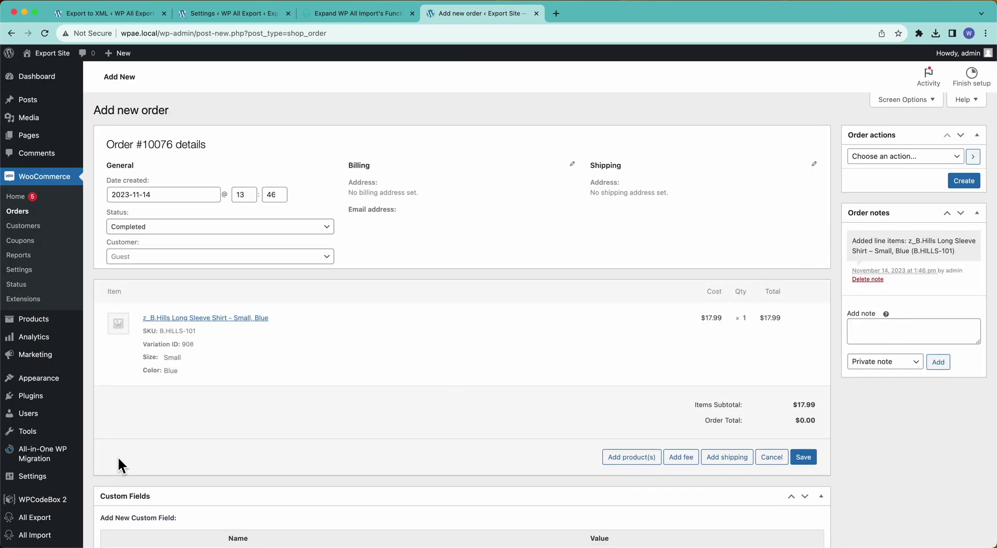
pyautogui.click(626, 462)
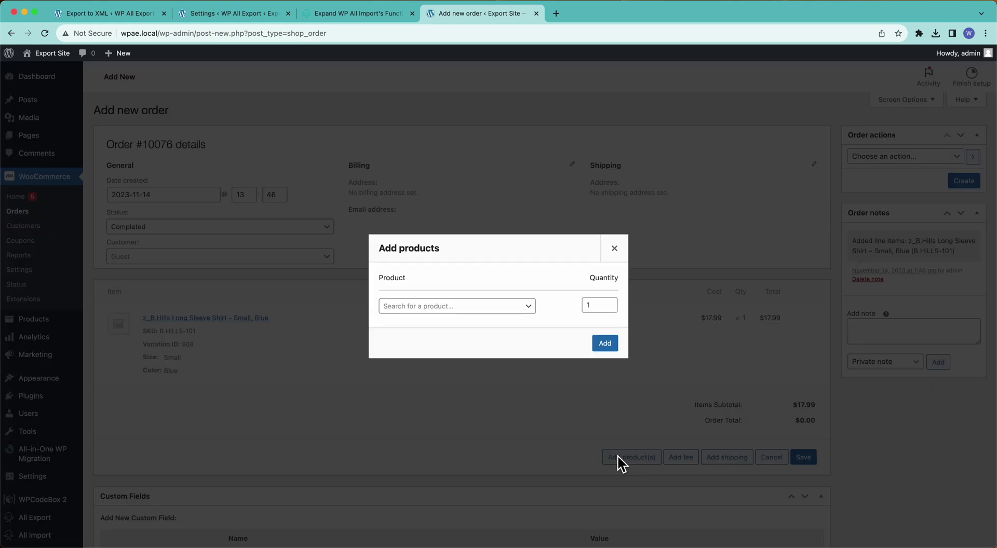
pyautogui.click(430, 308)
pyautogui.write('shirt')
pyautogui.scroll(-5, 455, 384)
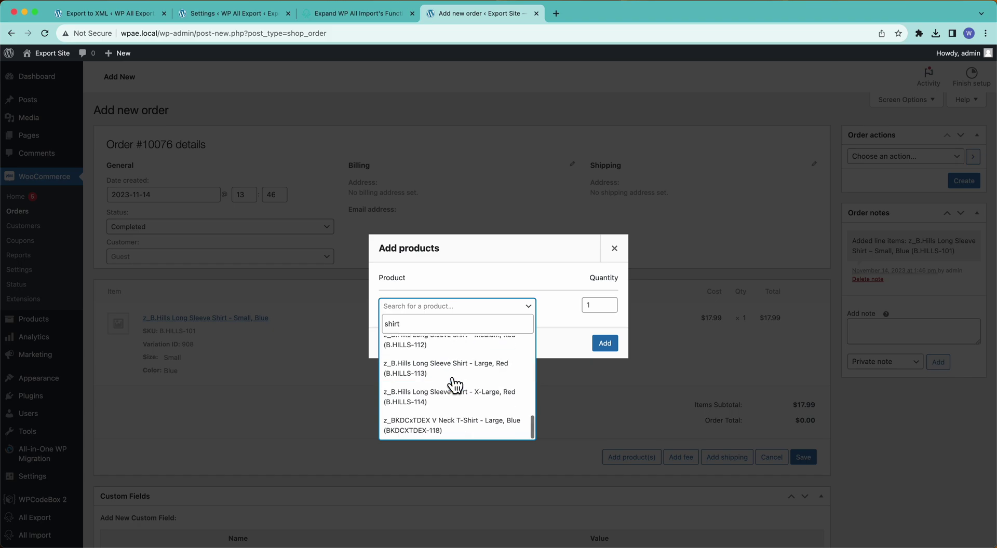
pyautogui.click(466, 429)
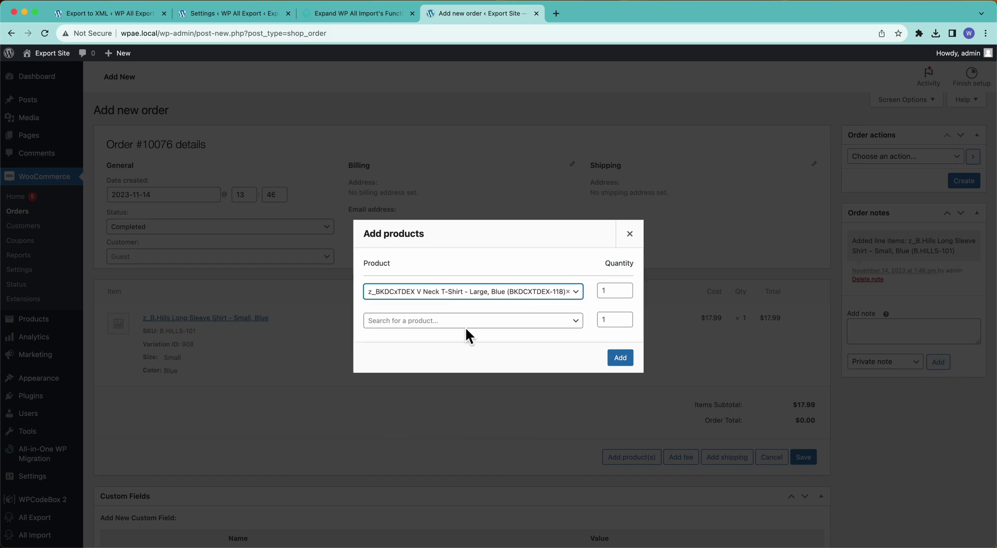
pyautogui.click(620, 357)
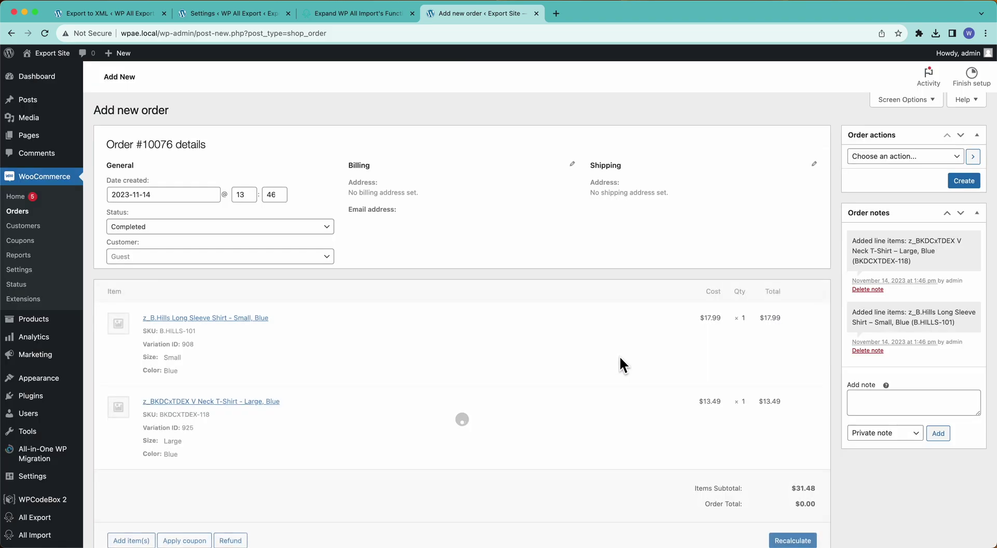
pyautogui.click(959, 191)
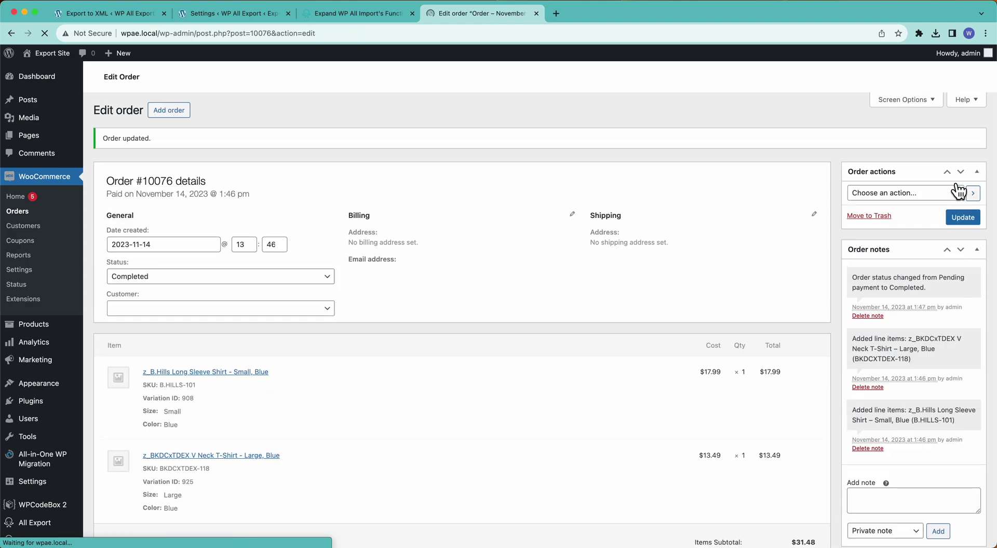
# Step: On Manage Exports, check the 2 records exported summary and download the latest orders CSV
pyautogui.moveTo(46, 520)
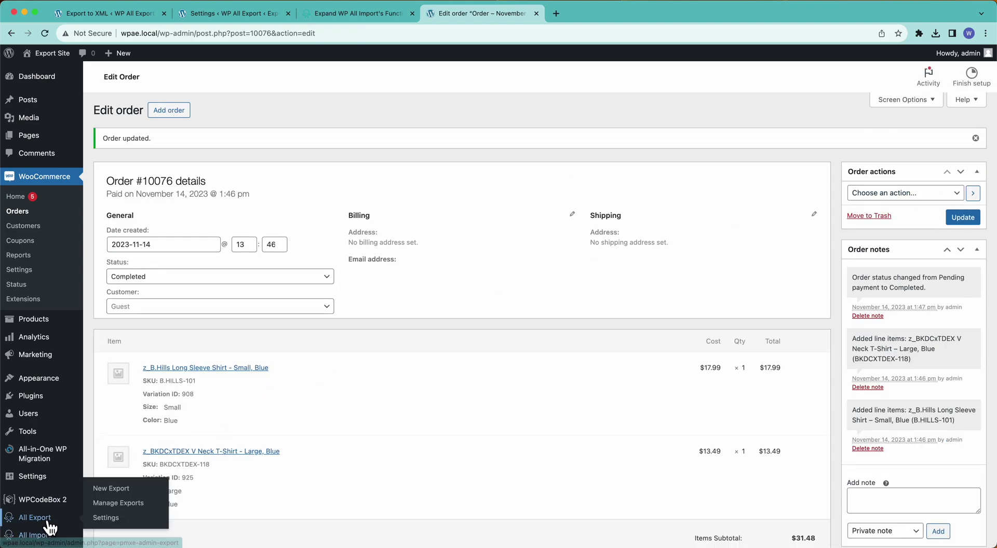
pyautogui.click(123, 505)
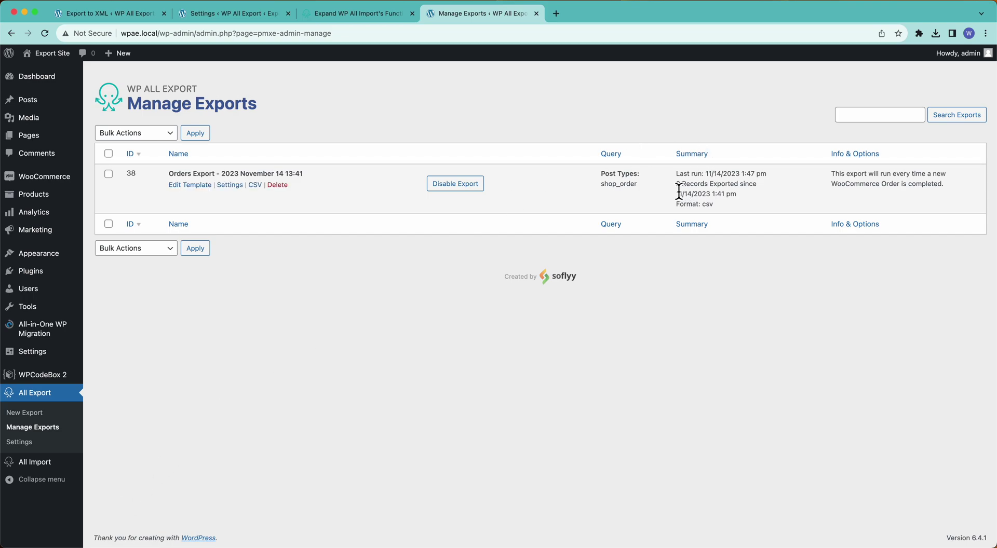
pyautogui.moveTo(676, 185); pyautogui.dragTo(757, 188)
pyautogui.click(757, 188)
pyautogui.click(255, 186)
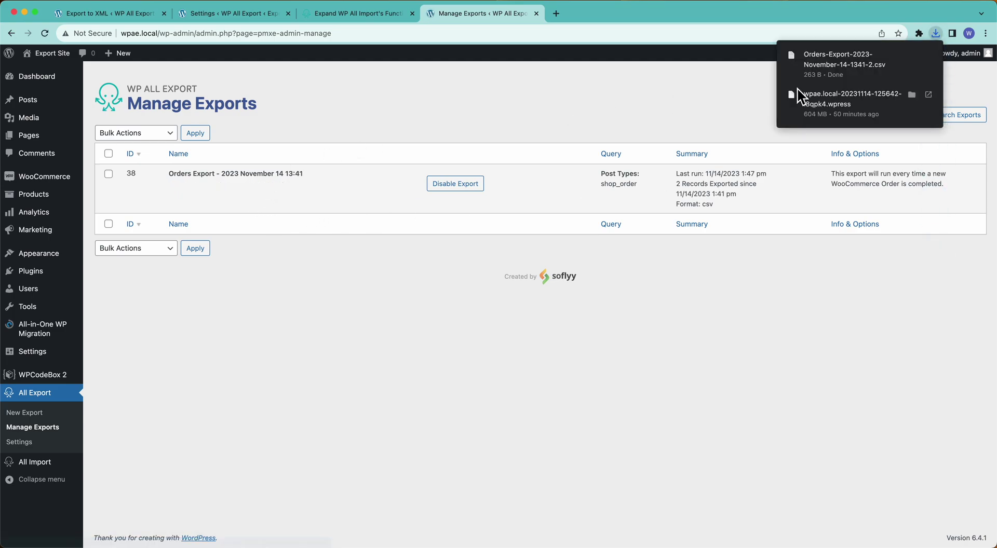
# Step: Review order 10076's two products and 31.48 total in Numbers, then return to Manage Exports
pyautogui.click(856, 75)
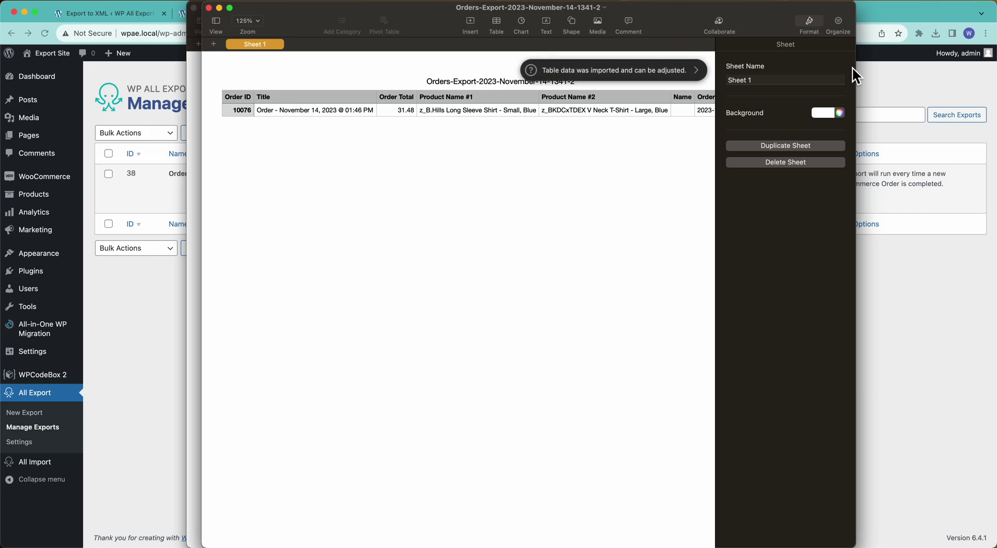
pyautogui.hscroll(5, 494, 167)
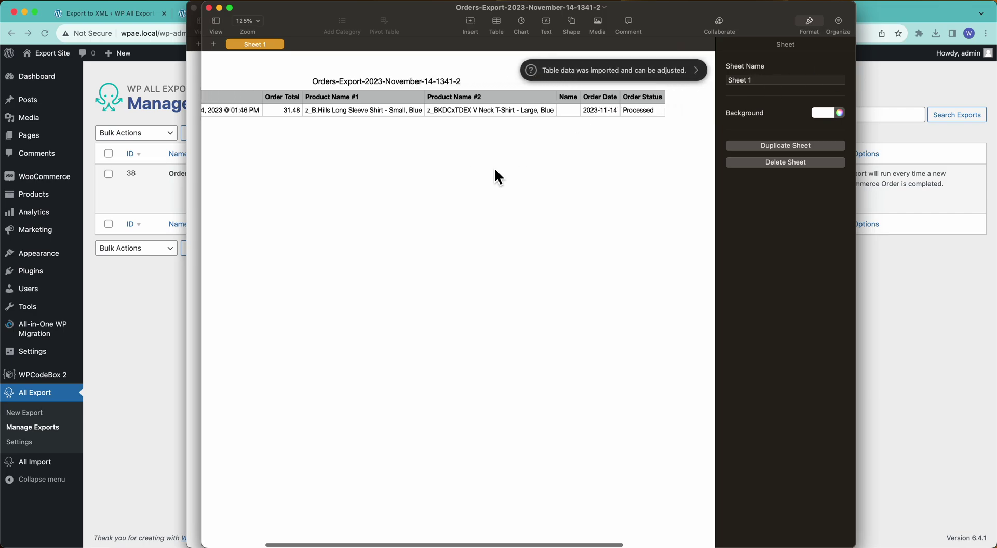
pyautogui.hscroll(-5, 495, 170)
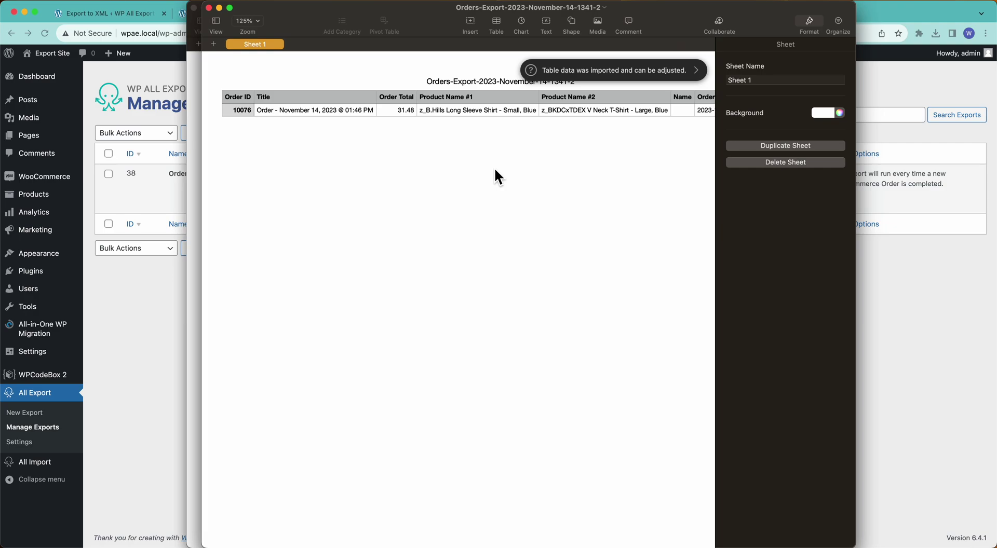
pyautogui.hscroll(5, 495, 171)
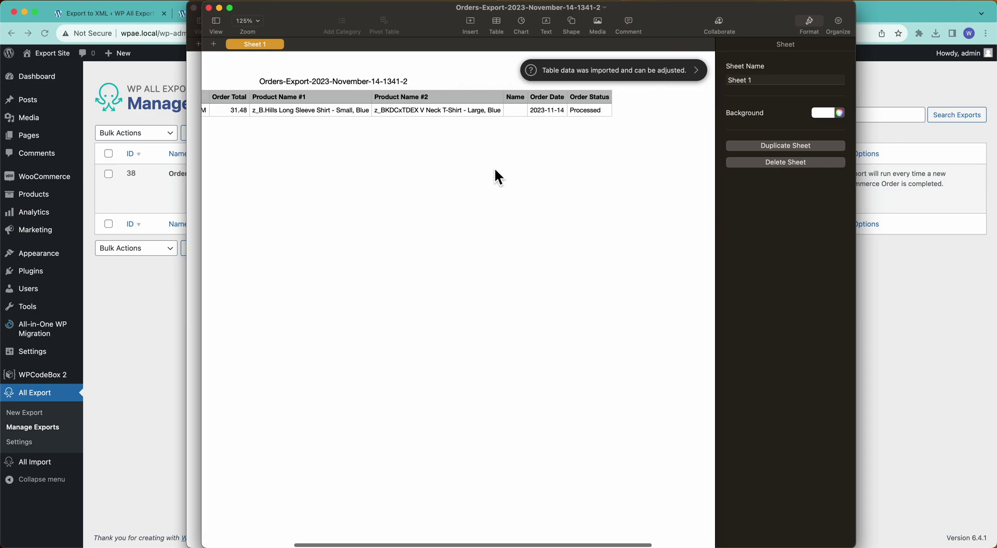
pyautogui.hscroll(-5, 494, 170)
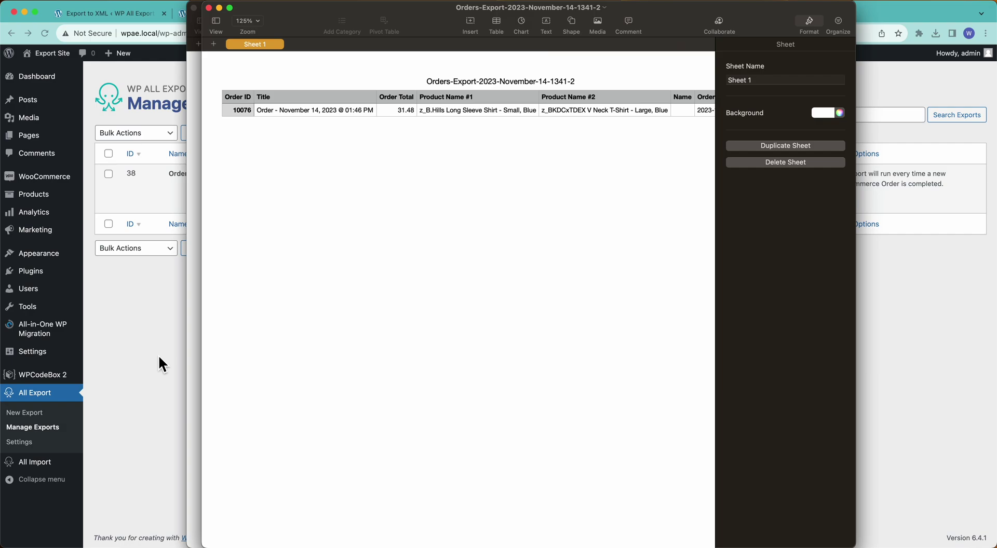
pyautogui.click(160, 358)
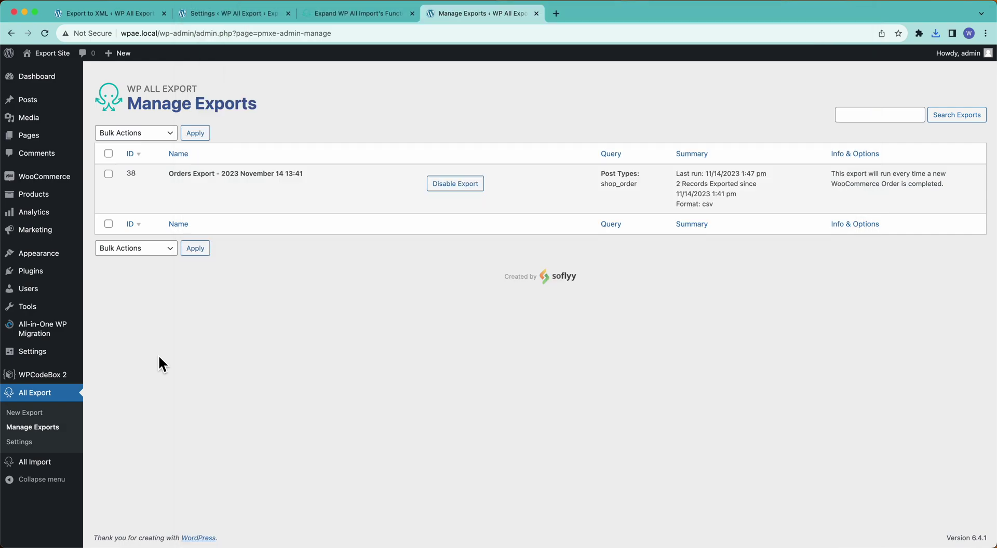